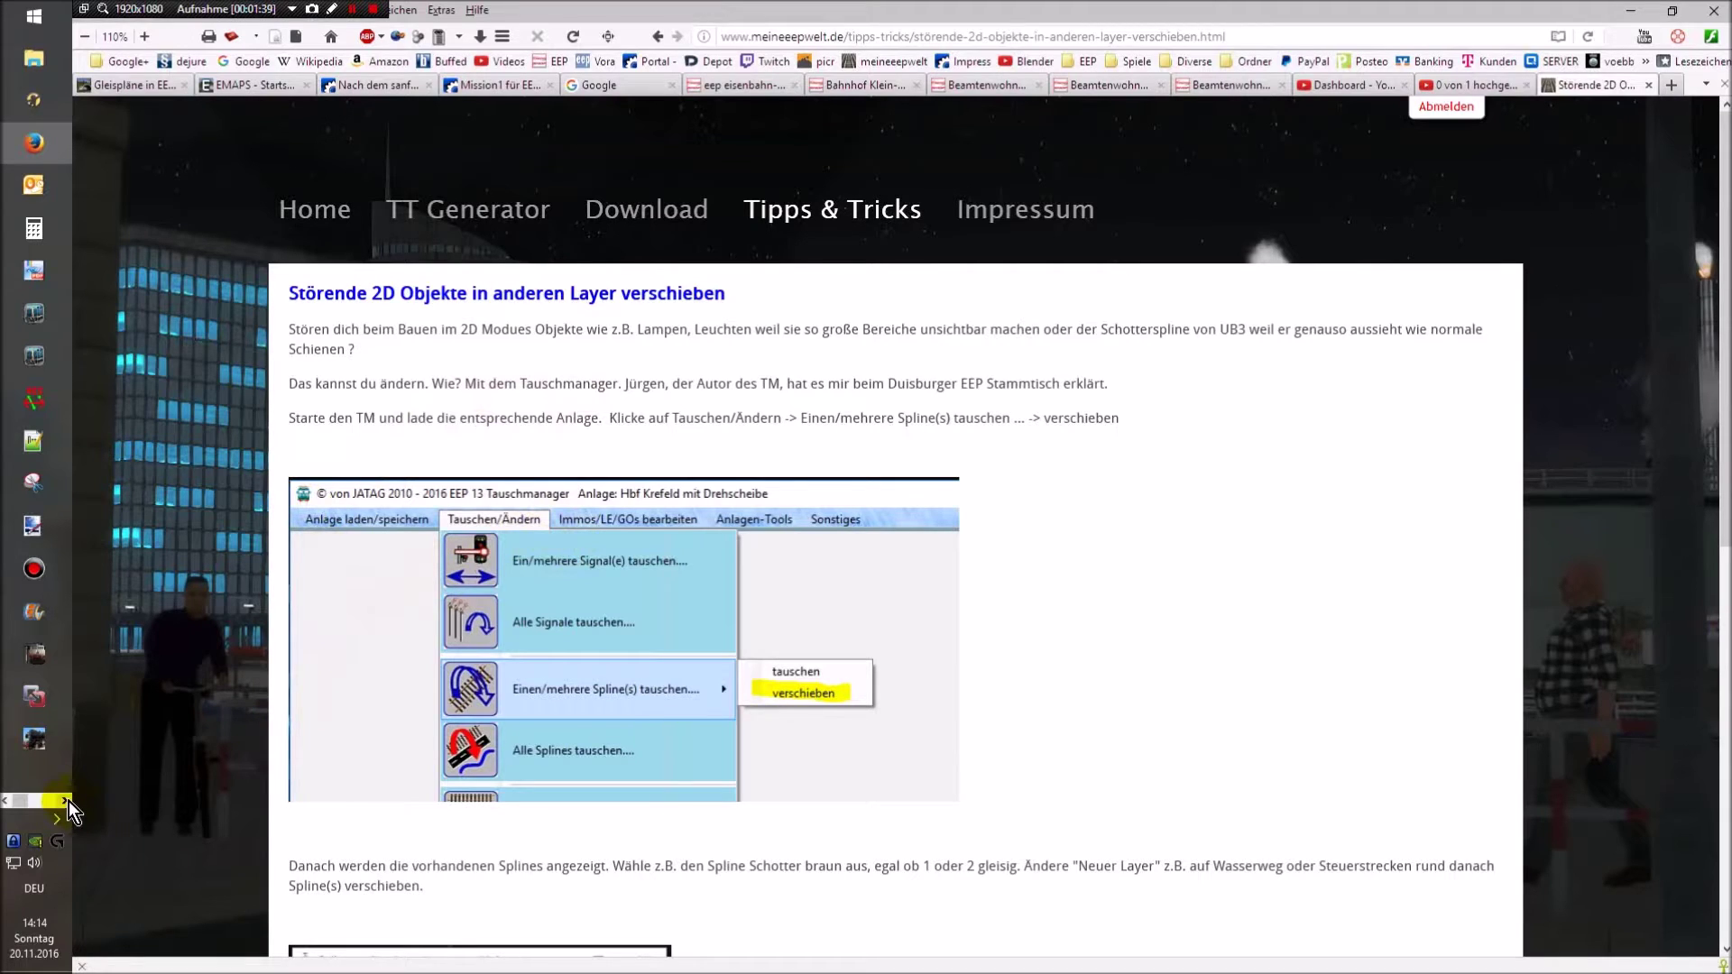
# - Switch from the web browser to EEP 11
pyautogui.click(67, 802)
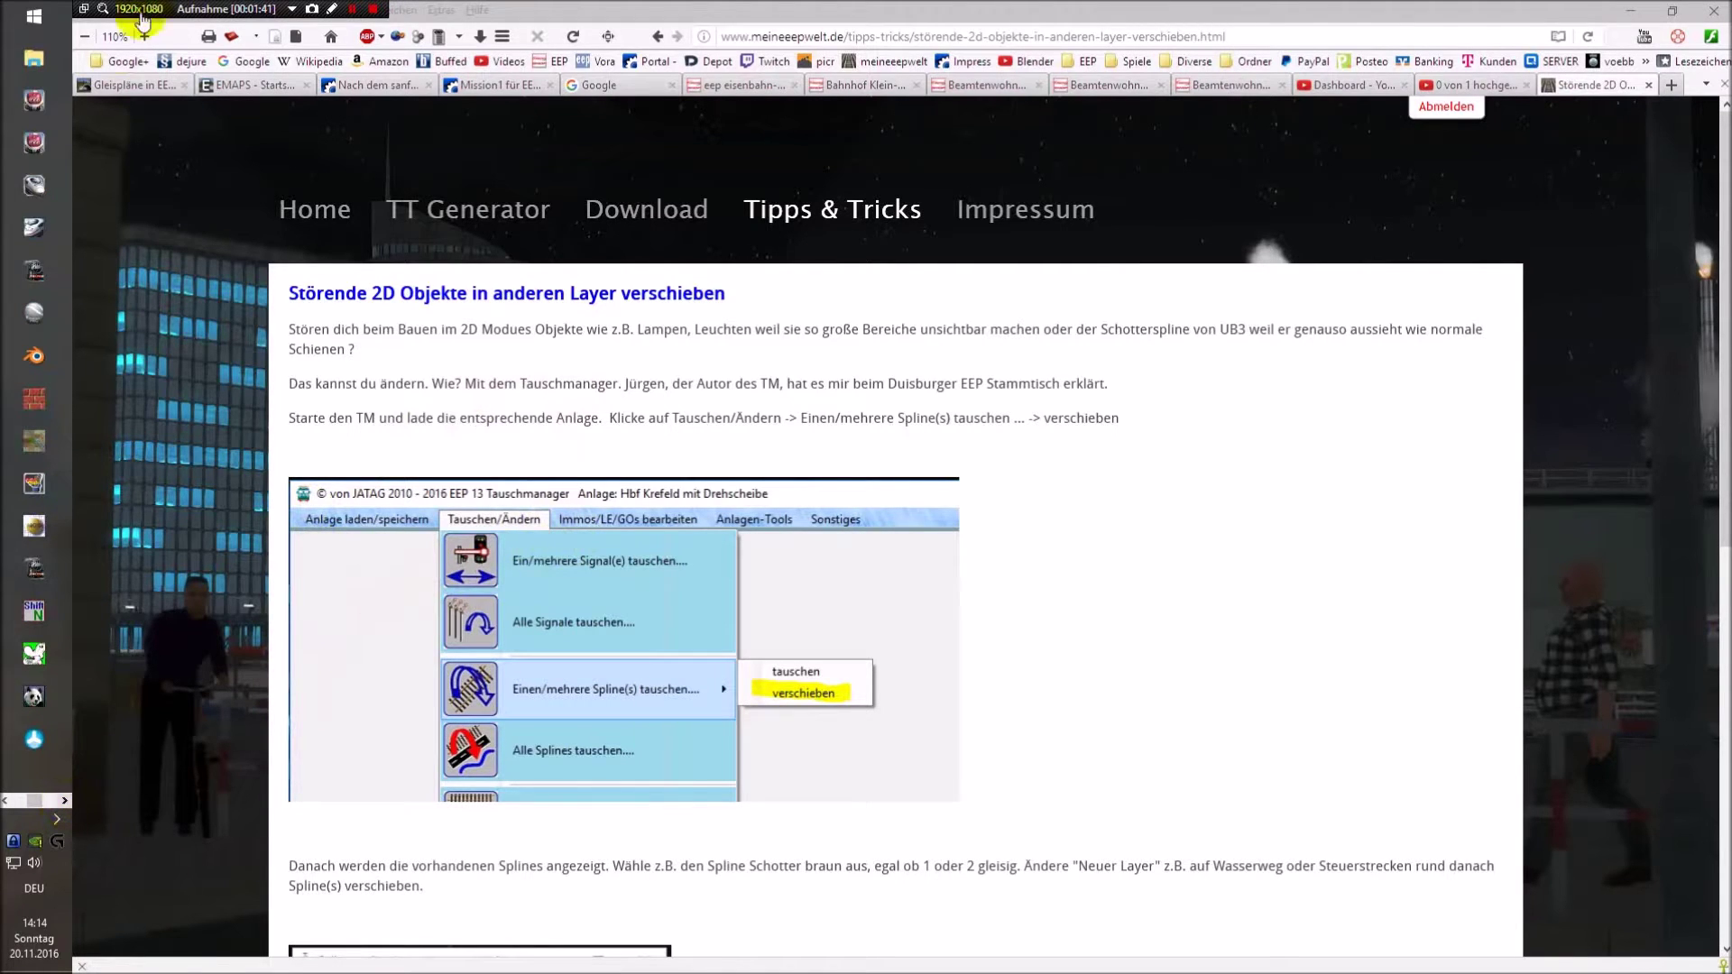
pyautogui.moveTo(33, 95); pyautogui.dragTo(32, 142)
pyautogui.moveTo(36, 108)
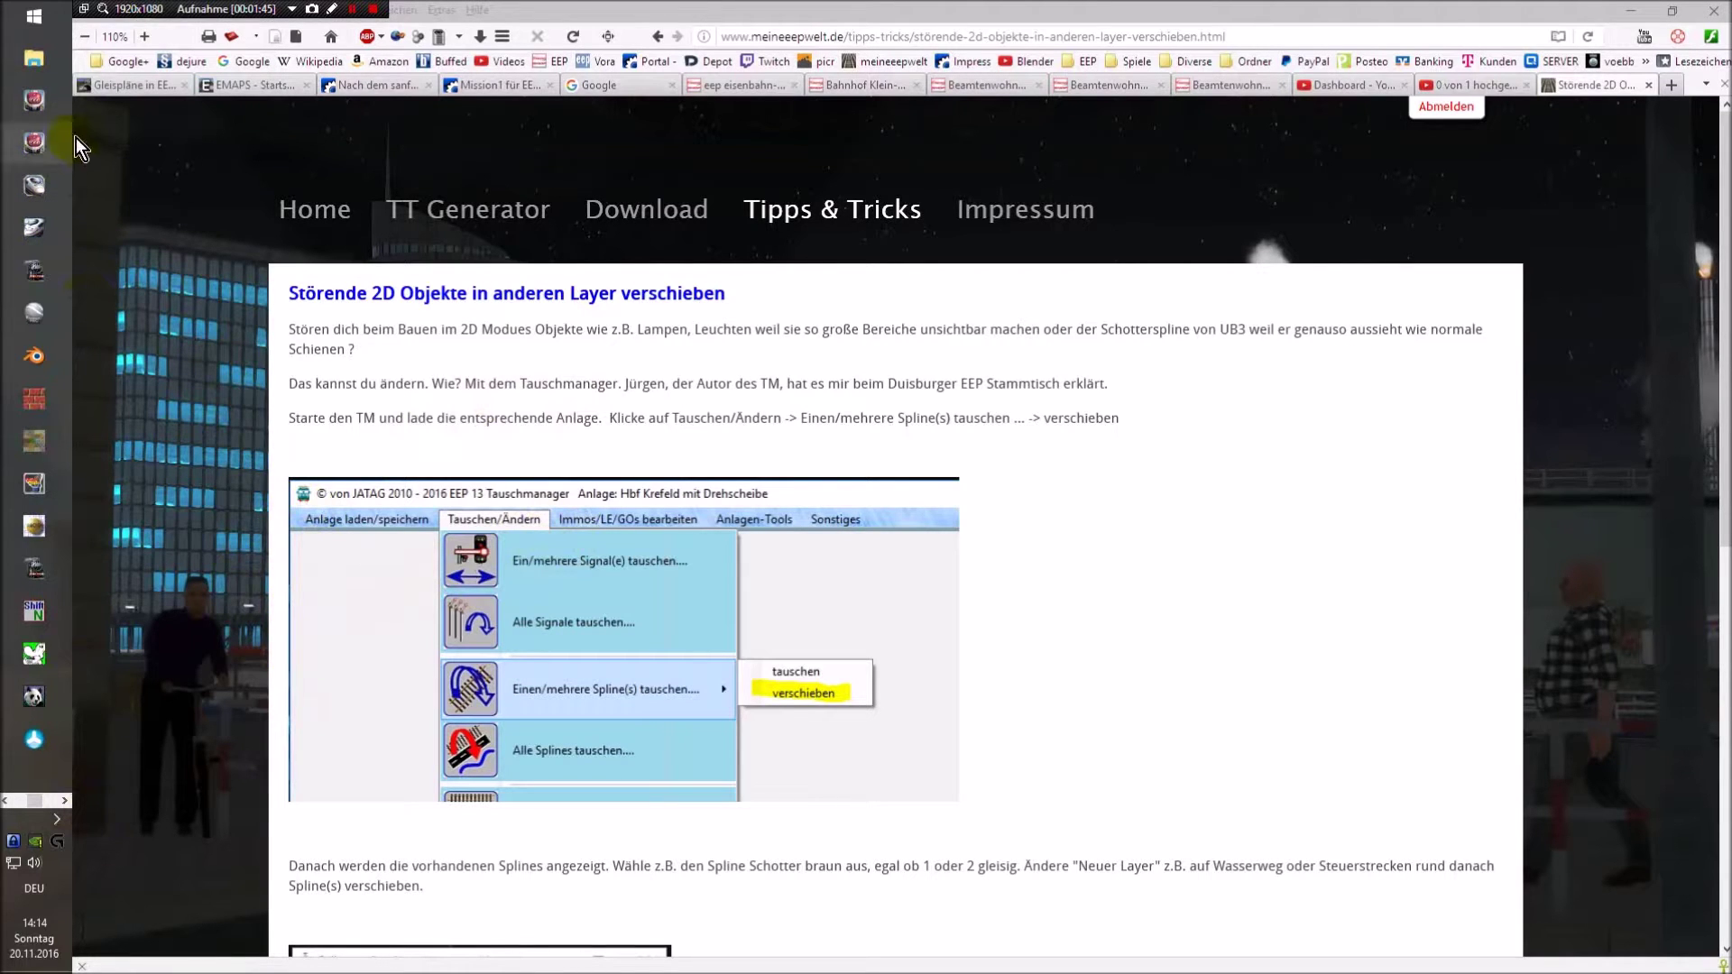
pyautogui.click(45, 110)
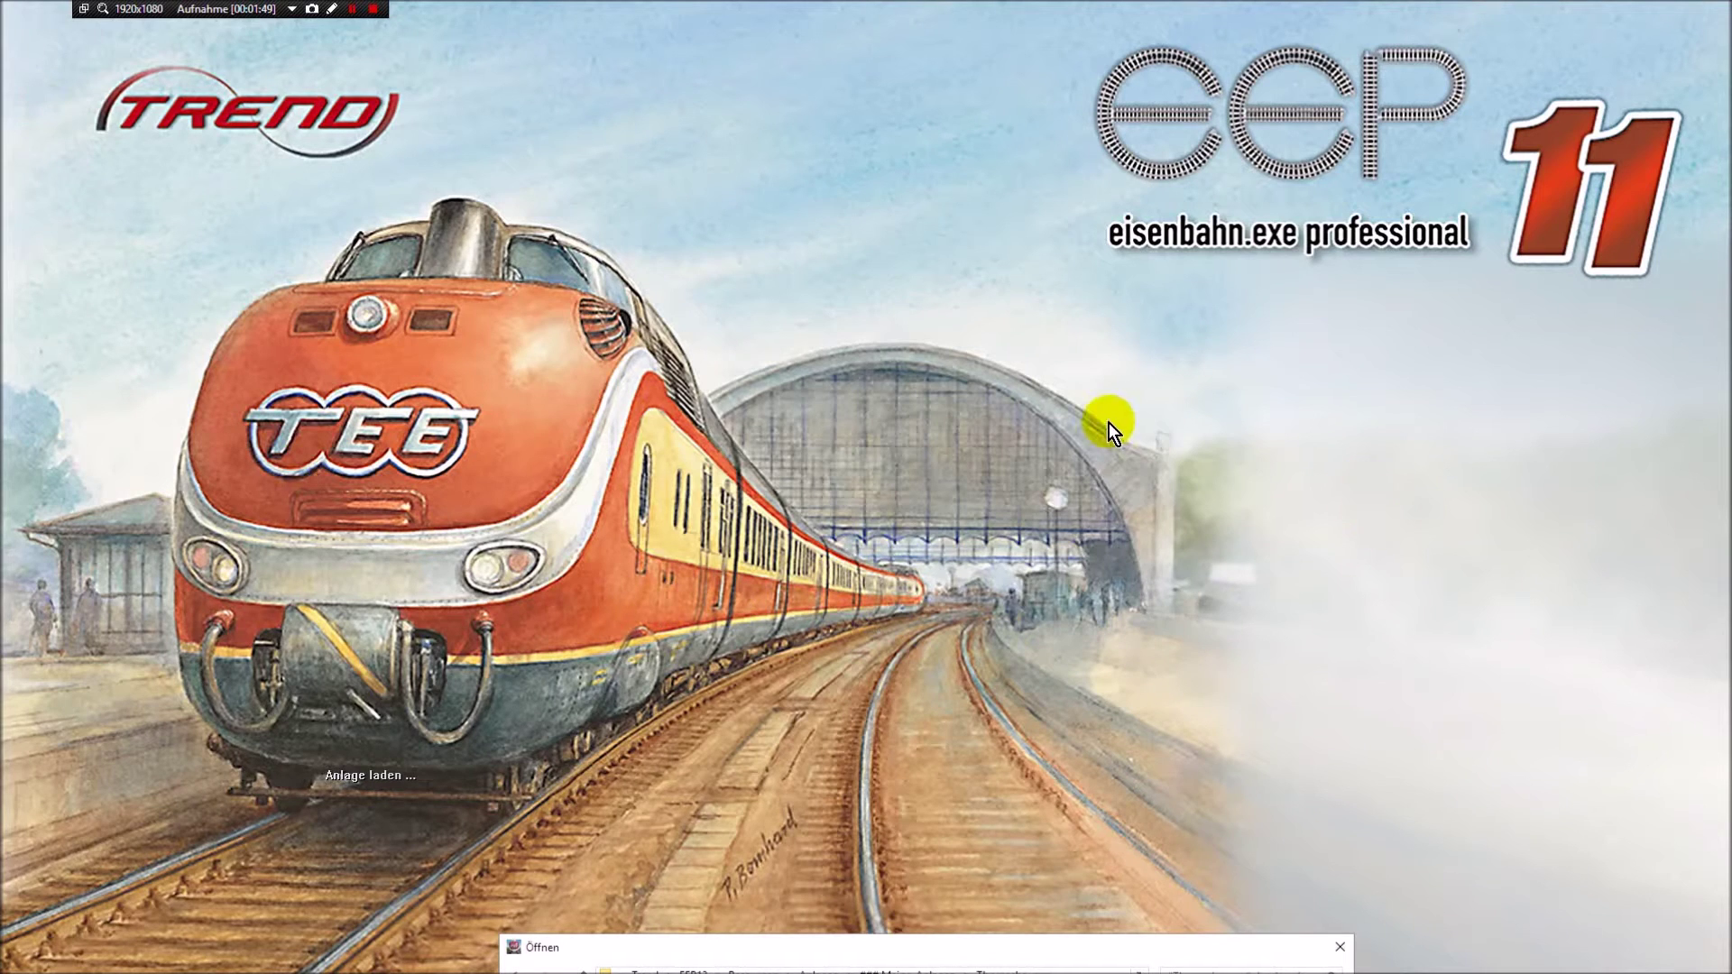
# - Load the layout Thomashausen 039.anl3 from the Thomashausen folder and dismiss its description dialog
pyautogui.moveTo(963, 951); pyautogui.dragTo(919, 370)
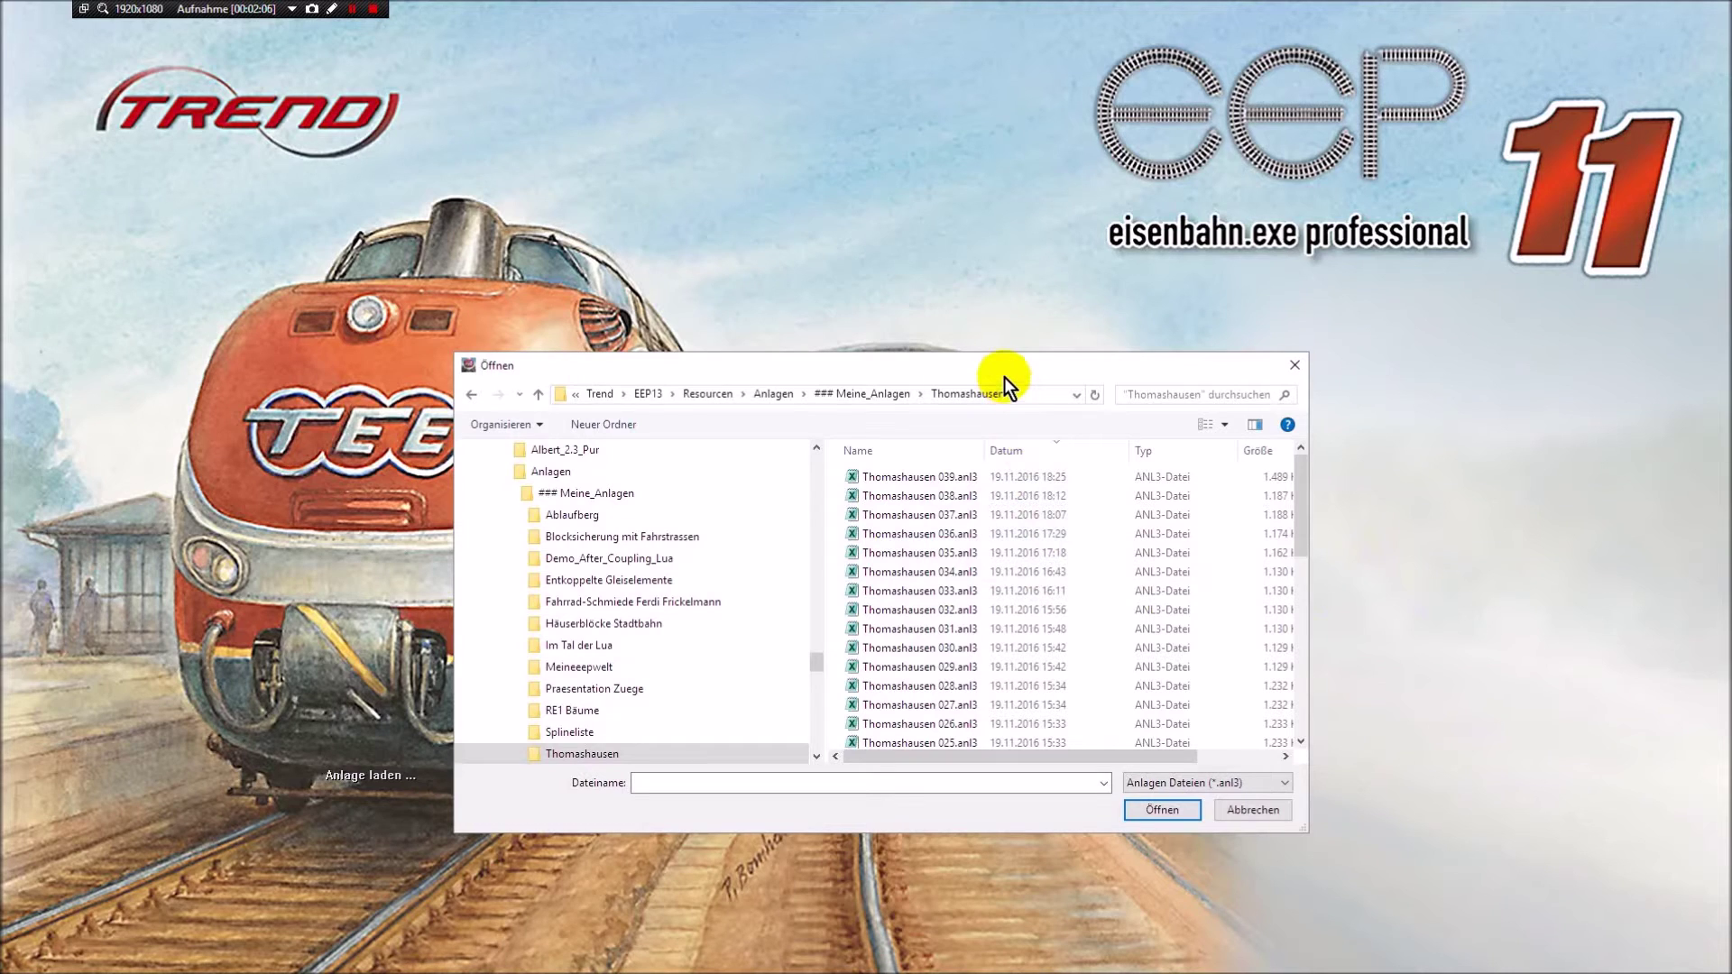
pyautogui.moveTo(1012, 368); pyautogui.dragTo(975, 351)
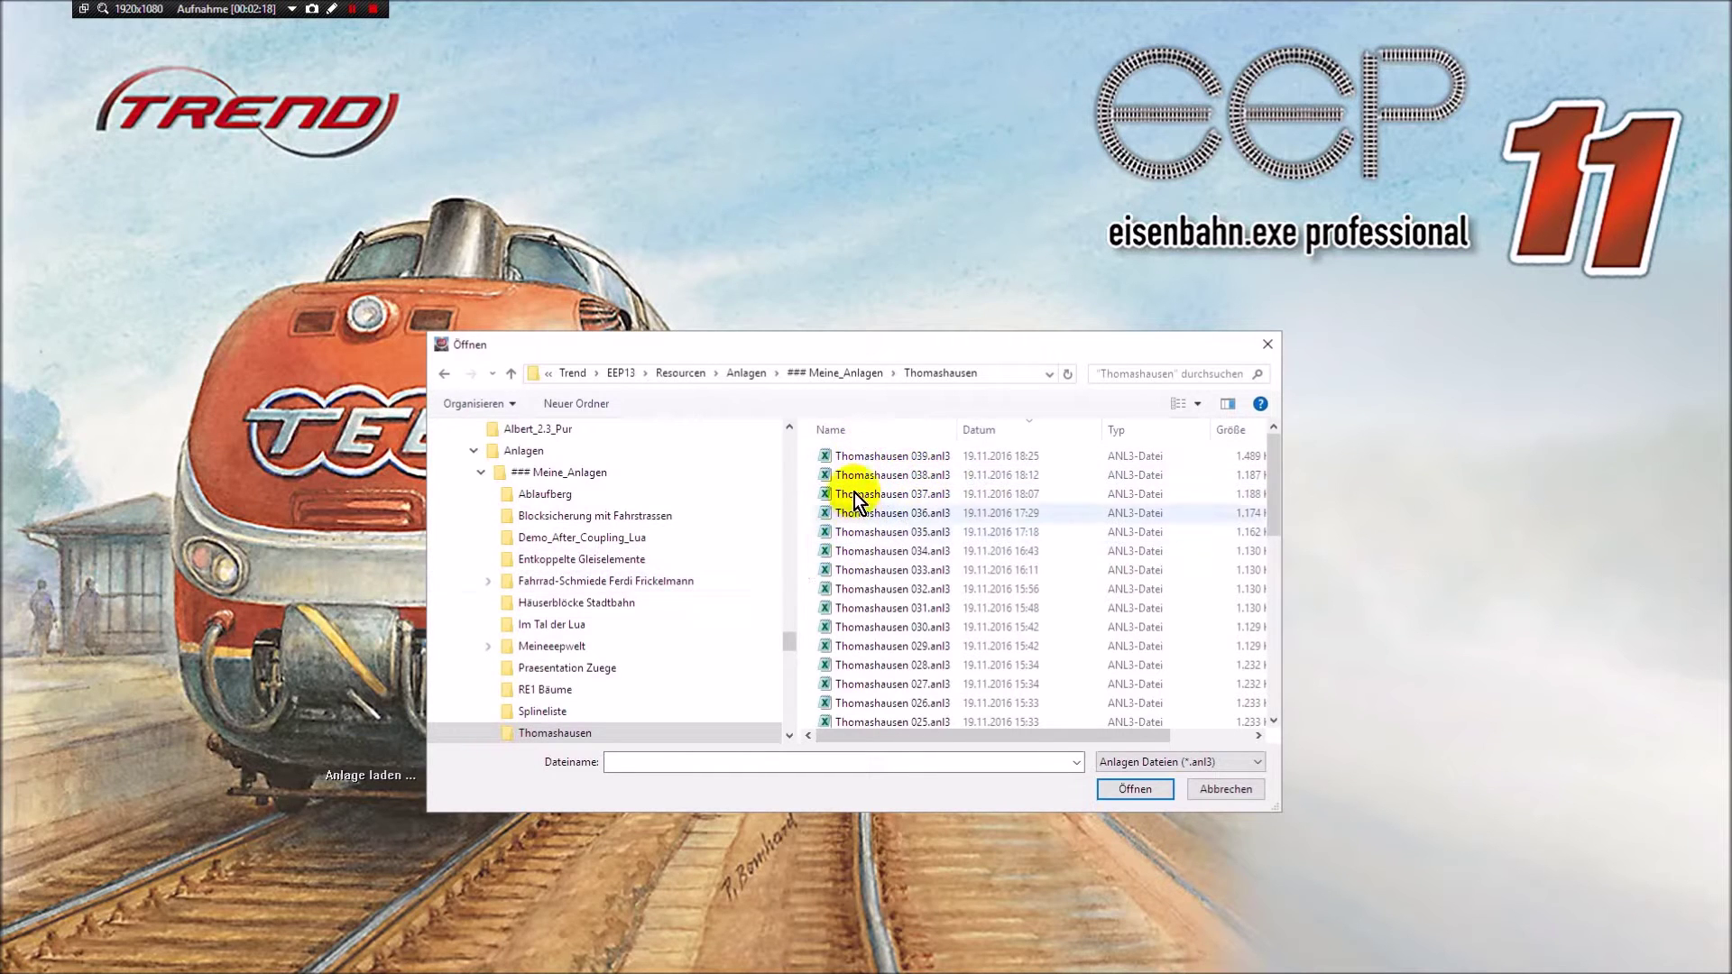
pyautogui.click(932, 461)
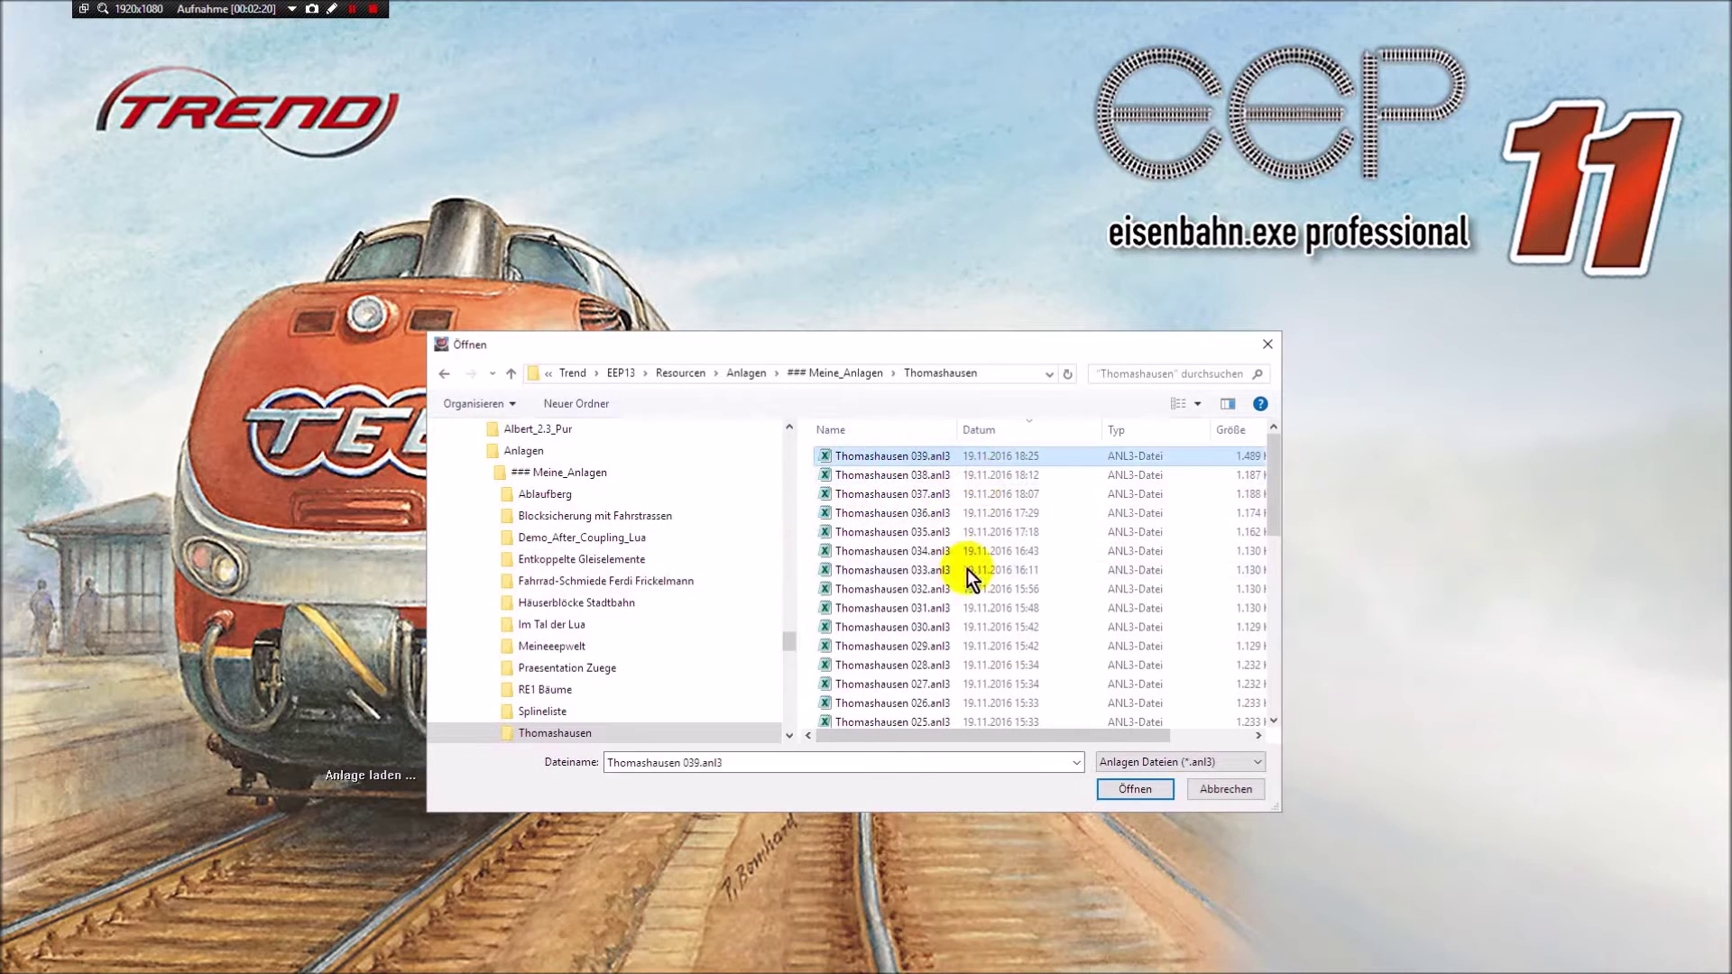
pyautogui.click(1134, 789)
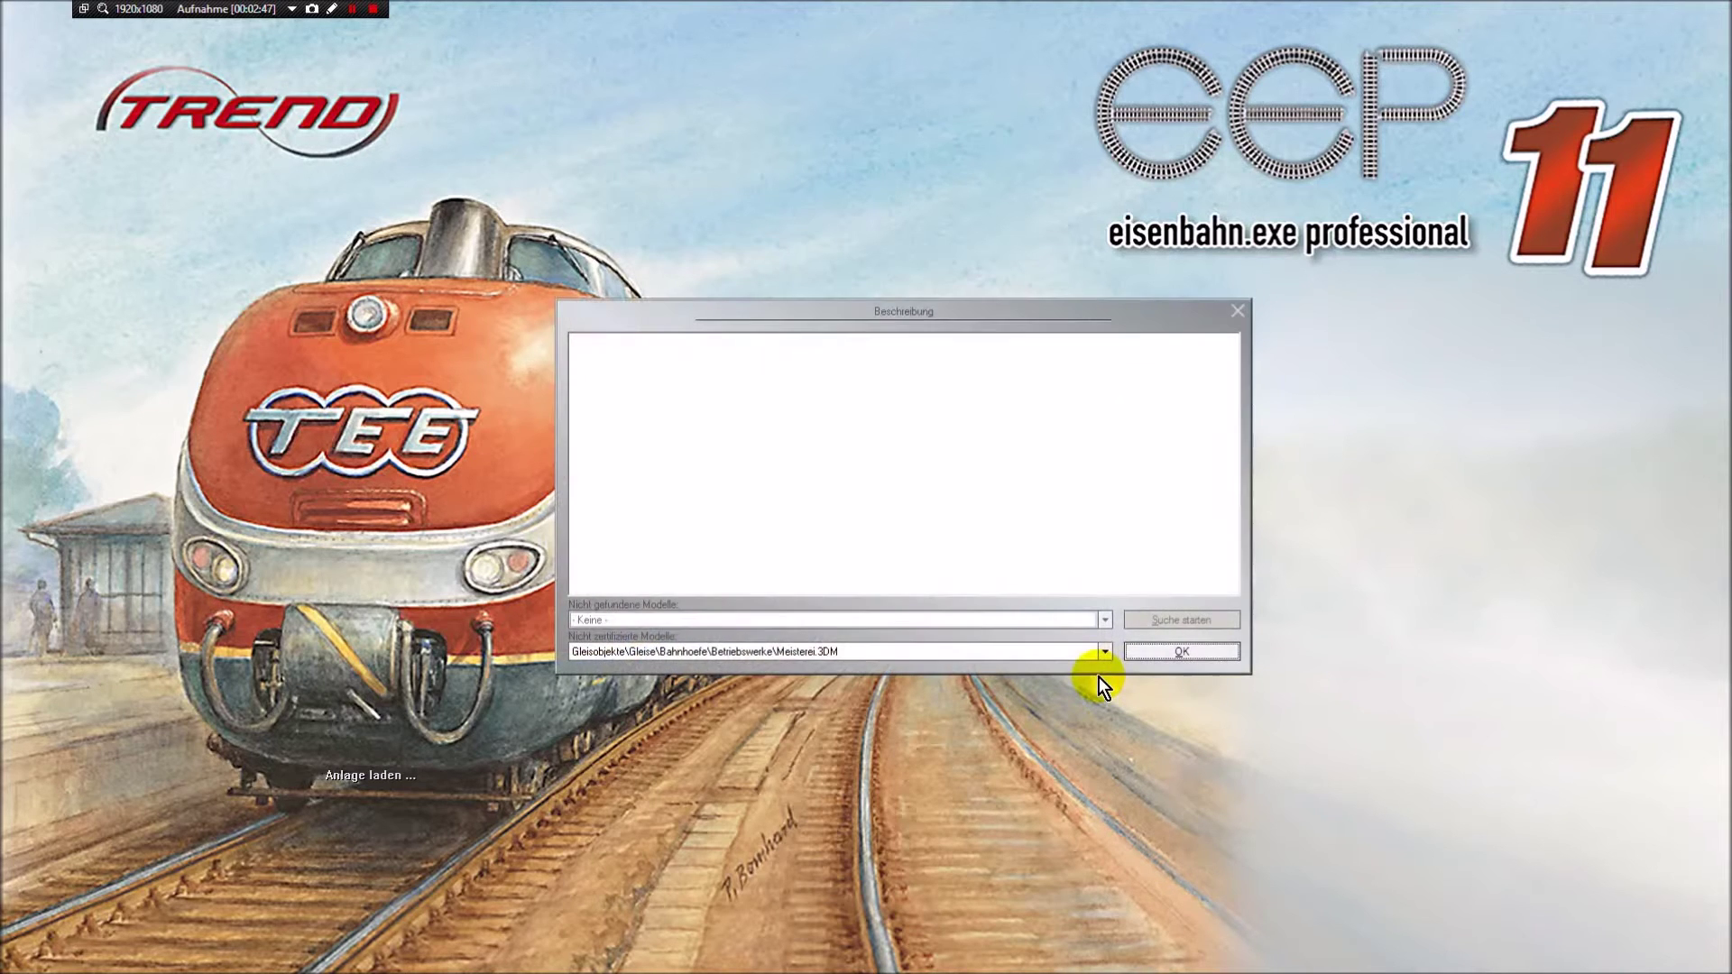
pyautogui.click(1133, 650)
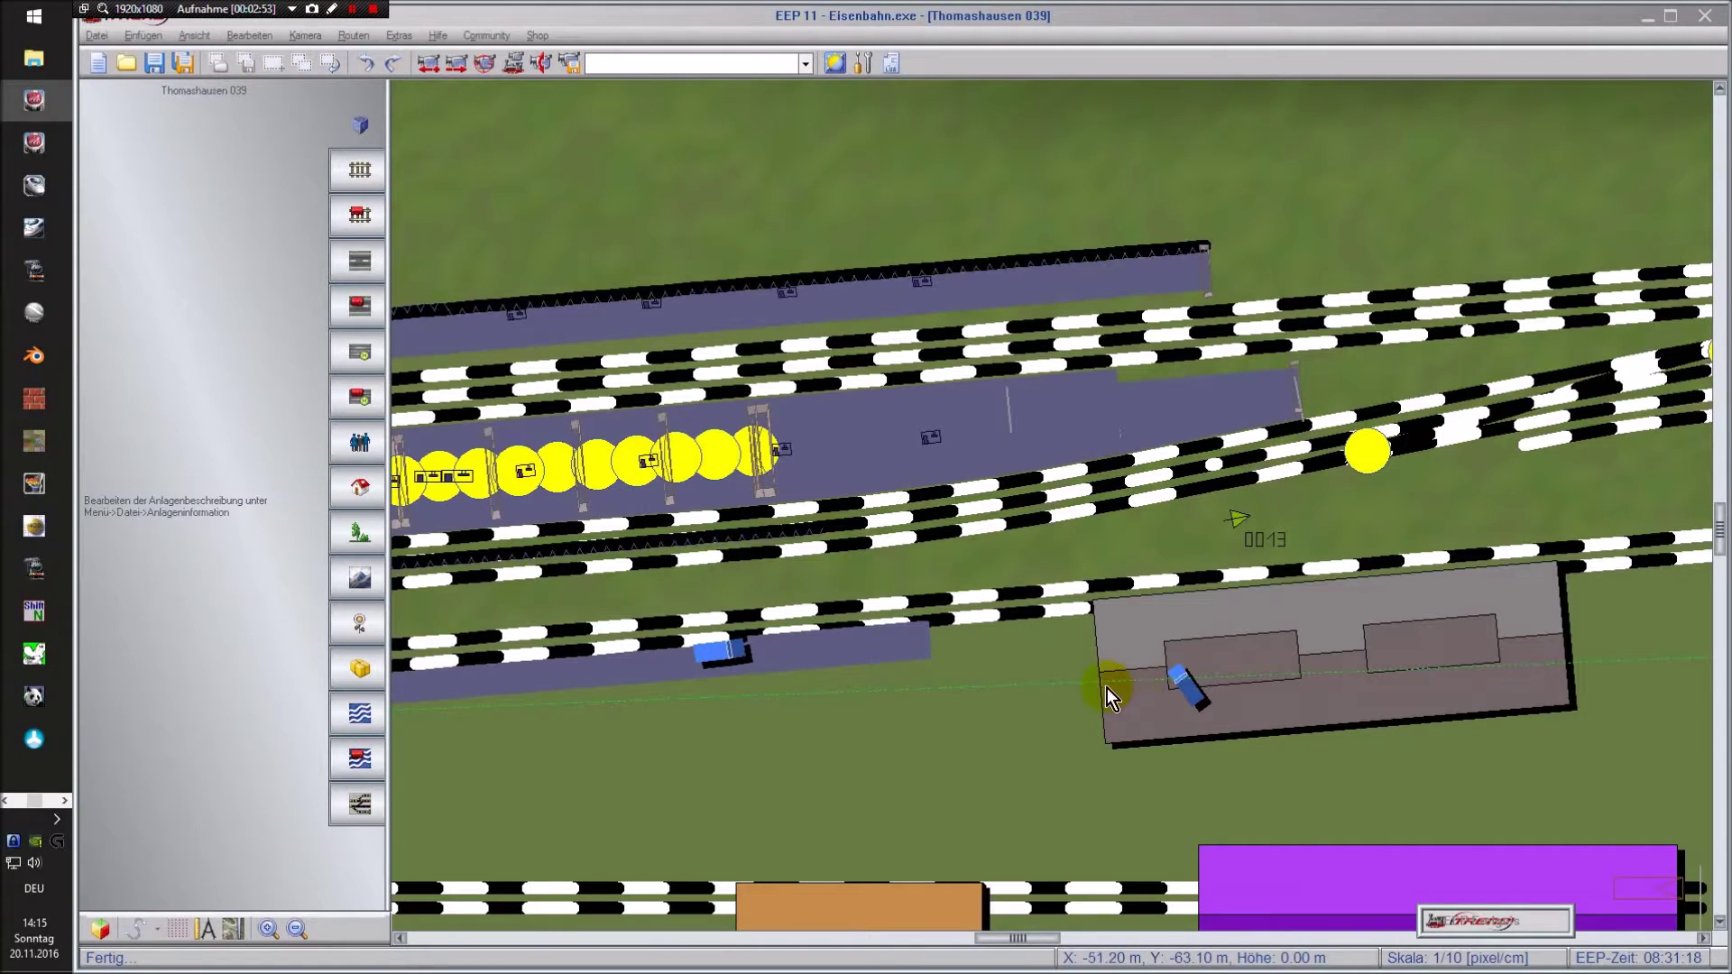
# - Show the railway track layer in the 2D plan and examine the curved tracks between the two brick-coloured splines
pyautogui.click(361, 174)
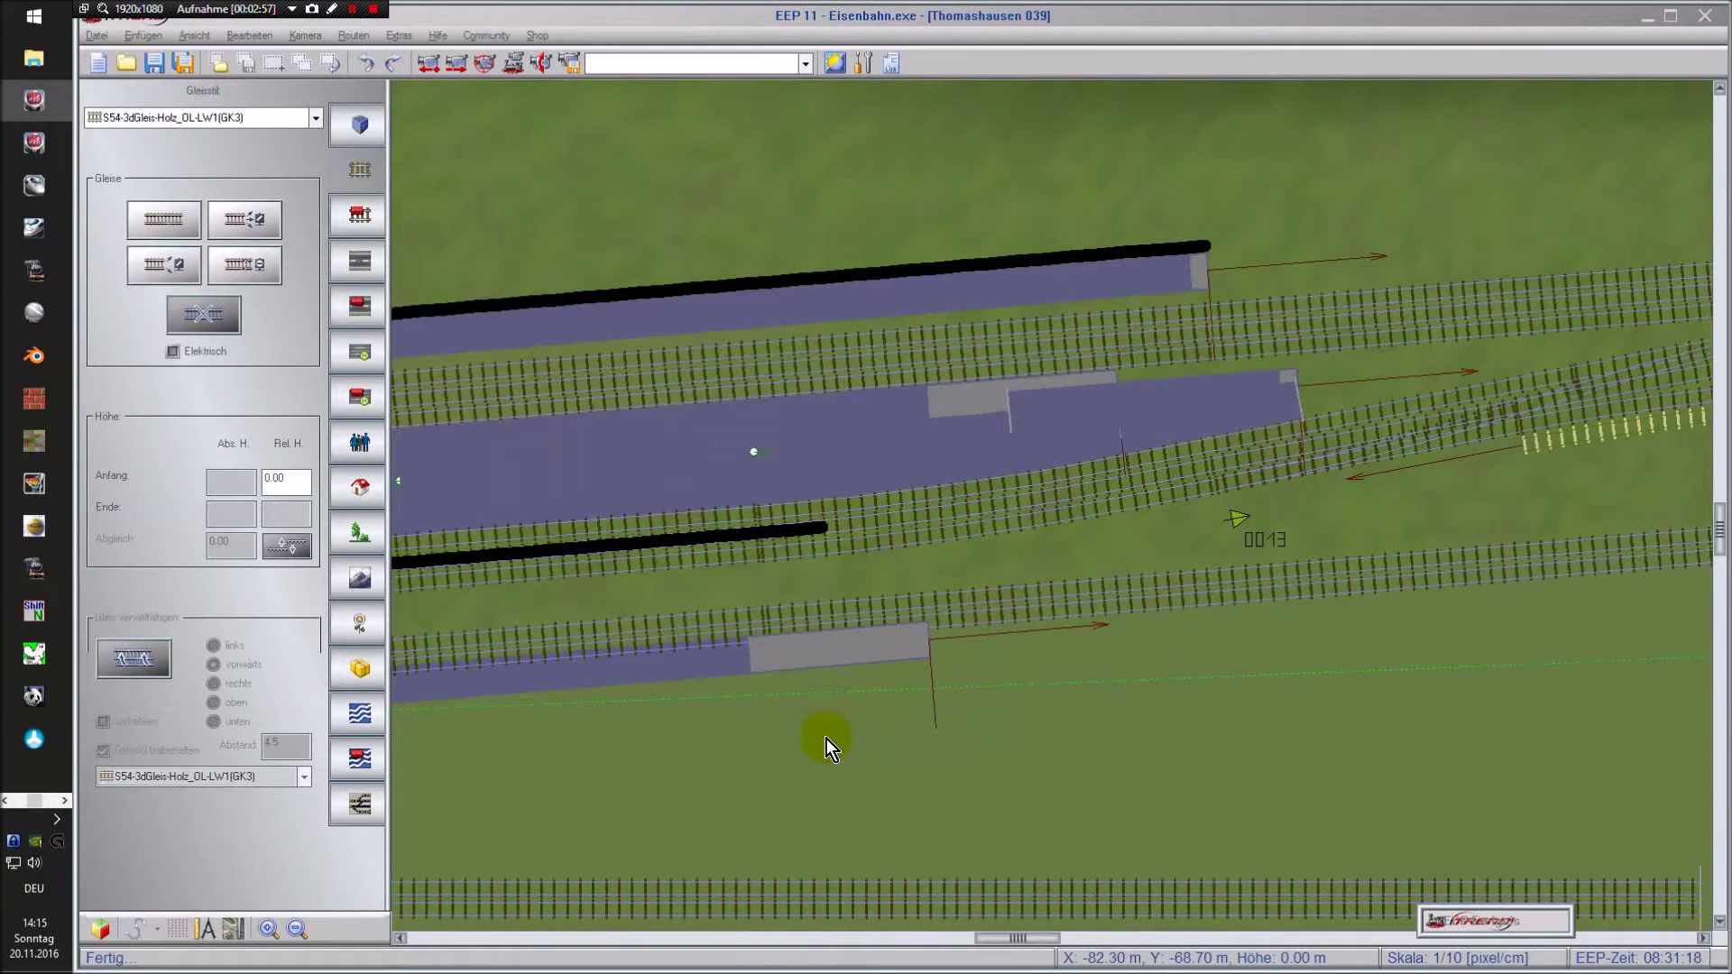
pyautogui.moveTo(890, 723); pyautogui.dragTo(1203, 405, button='right')
pyautogui.moveTo(1014, 637); pyautogui.dragTo(987, 534, button='right')
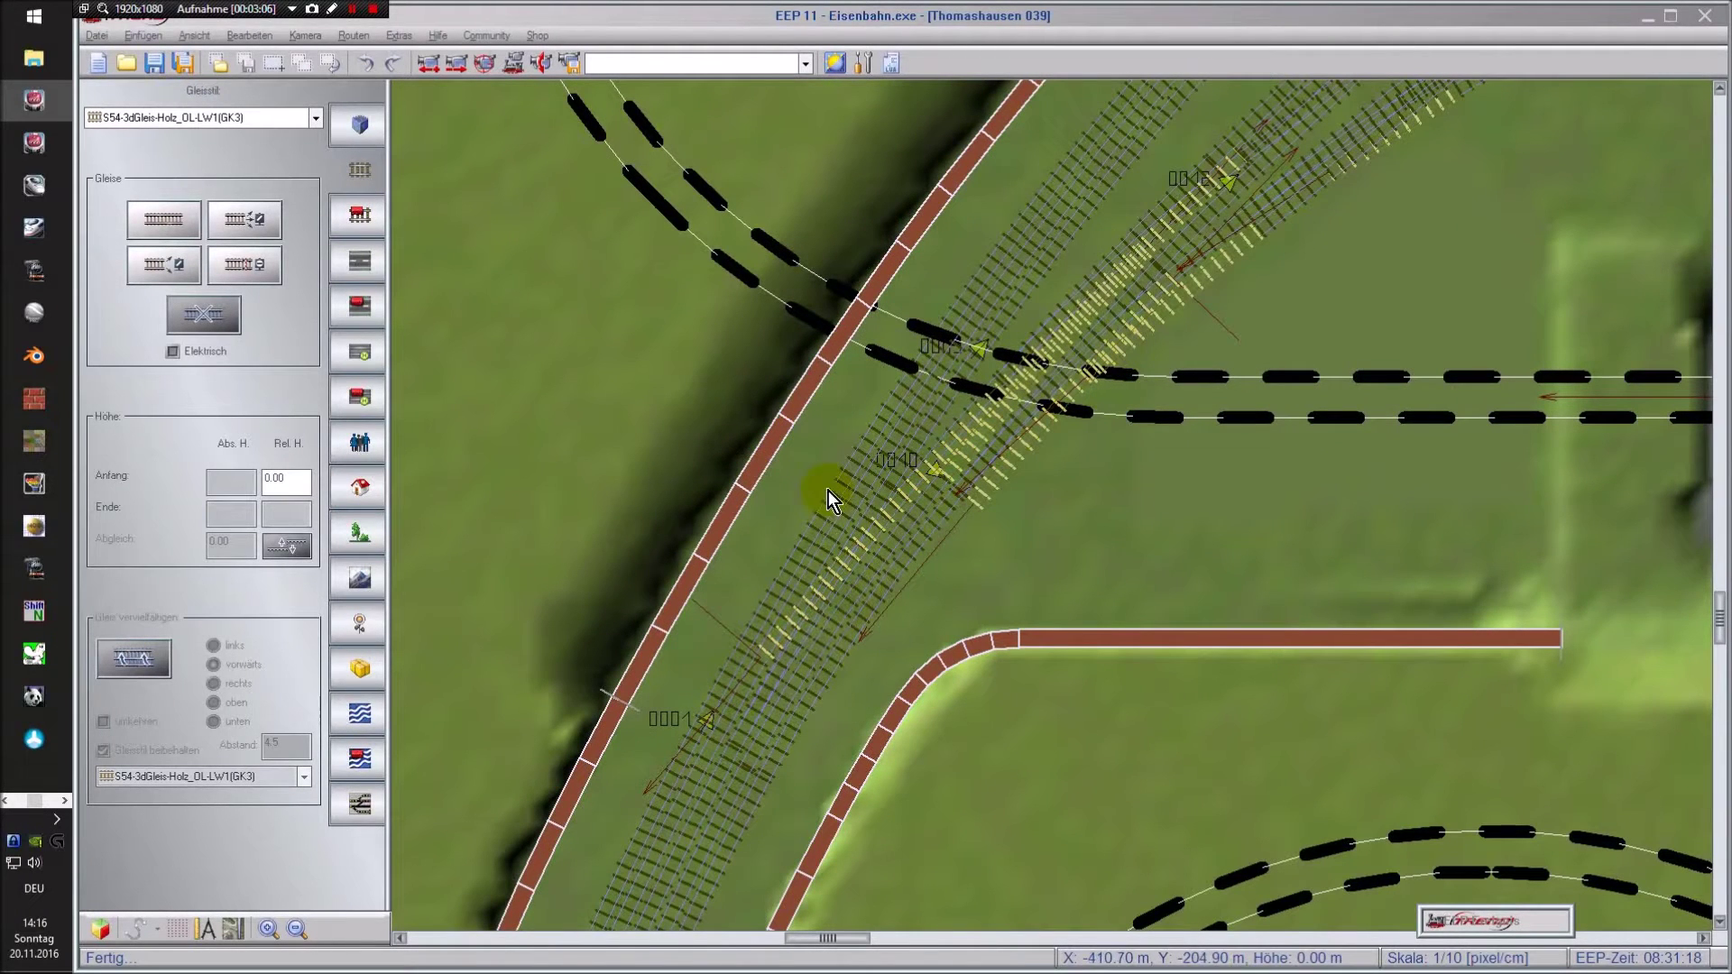
pyautogui.moveTo(812, 681); pyautogui.dragTo(978, 573, button='right')
pyautogui.moveTo(930, 654); pyautogui.dragTo(918, 602, button='right')
pyautogui.moveTo(953, 536); pyautogui.dragTo(843, 664, button='right')
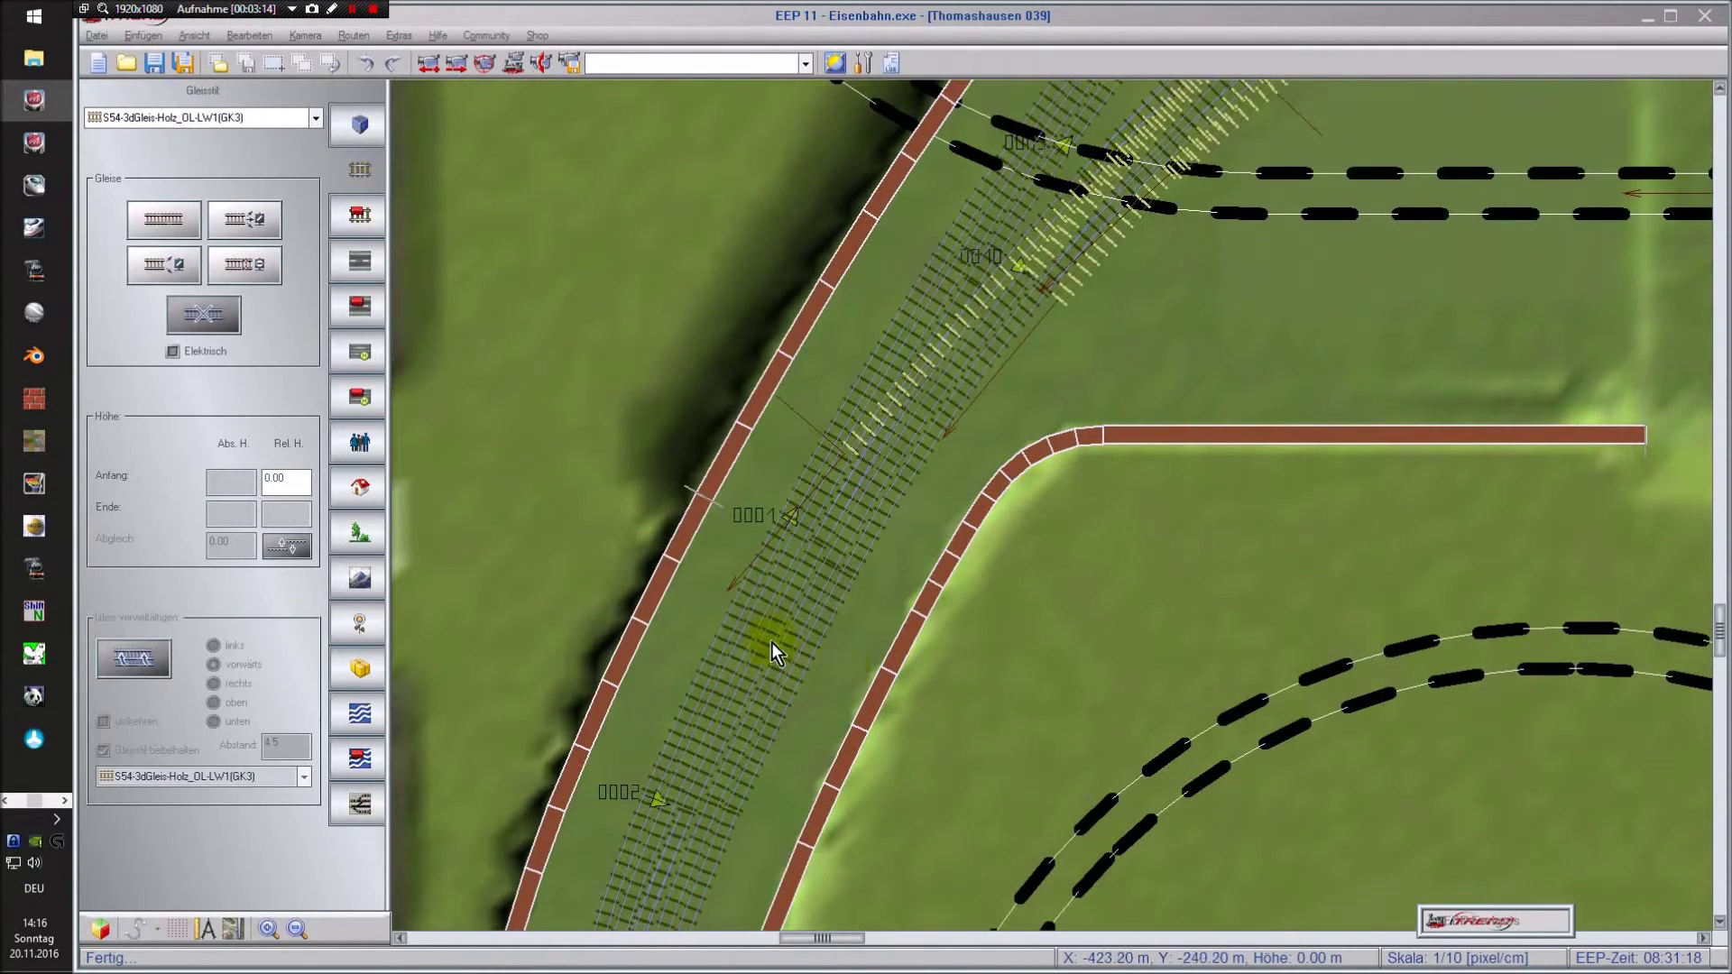
pyautogui.moveTo(910, 525); pyautogui.dragTo(929, 561, button='right')
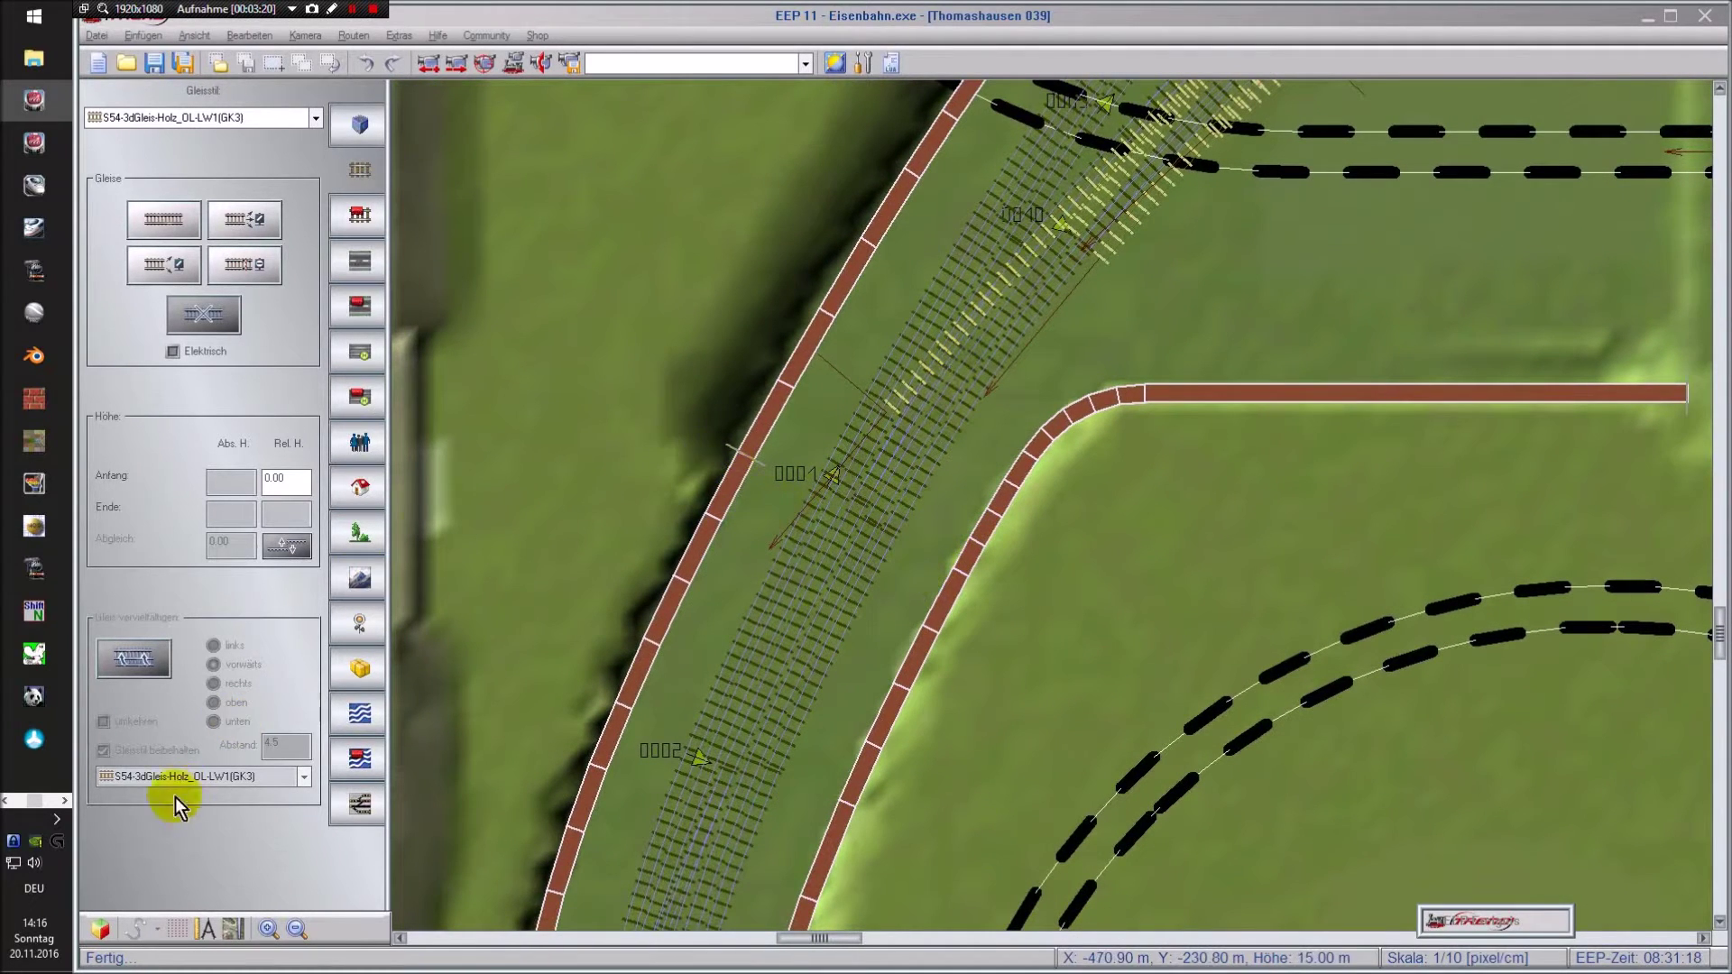
# - Place the camera along the curved tracks in the plan and view that spot in 3D
pyautogui.click(545, 59)
pyautogui.moveTo(600, 894); pyautogui.dragTo(823, 565)
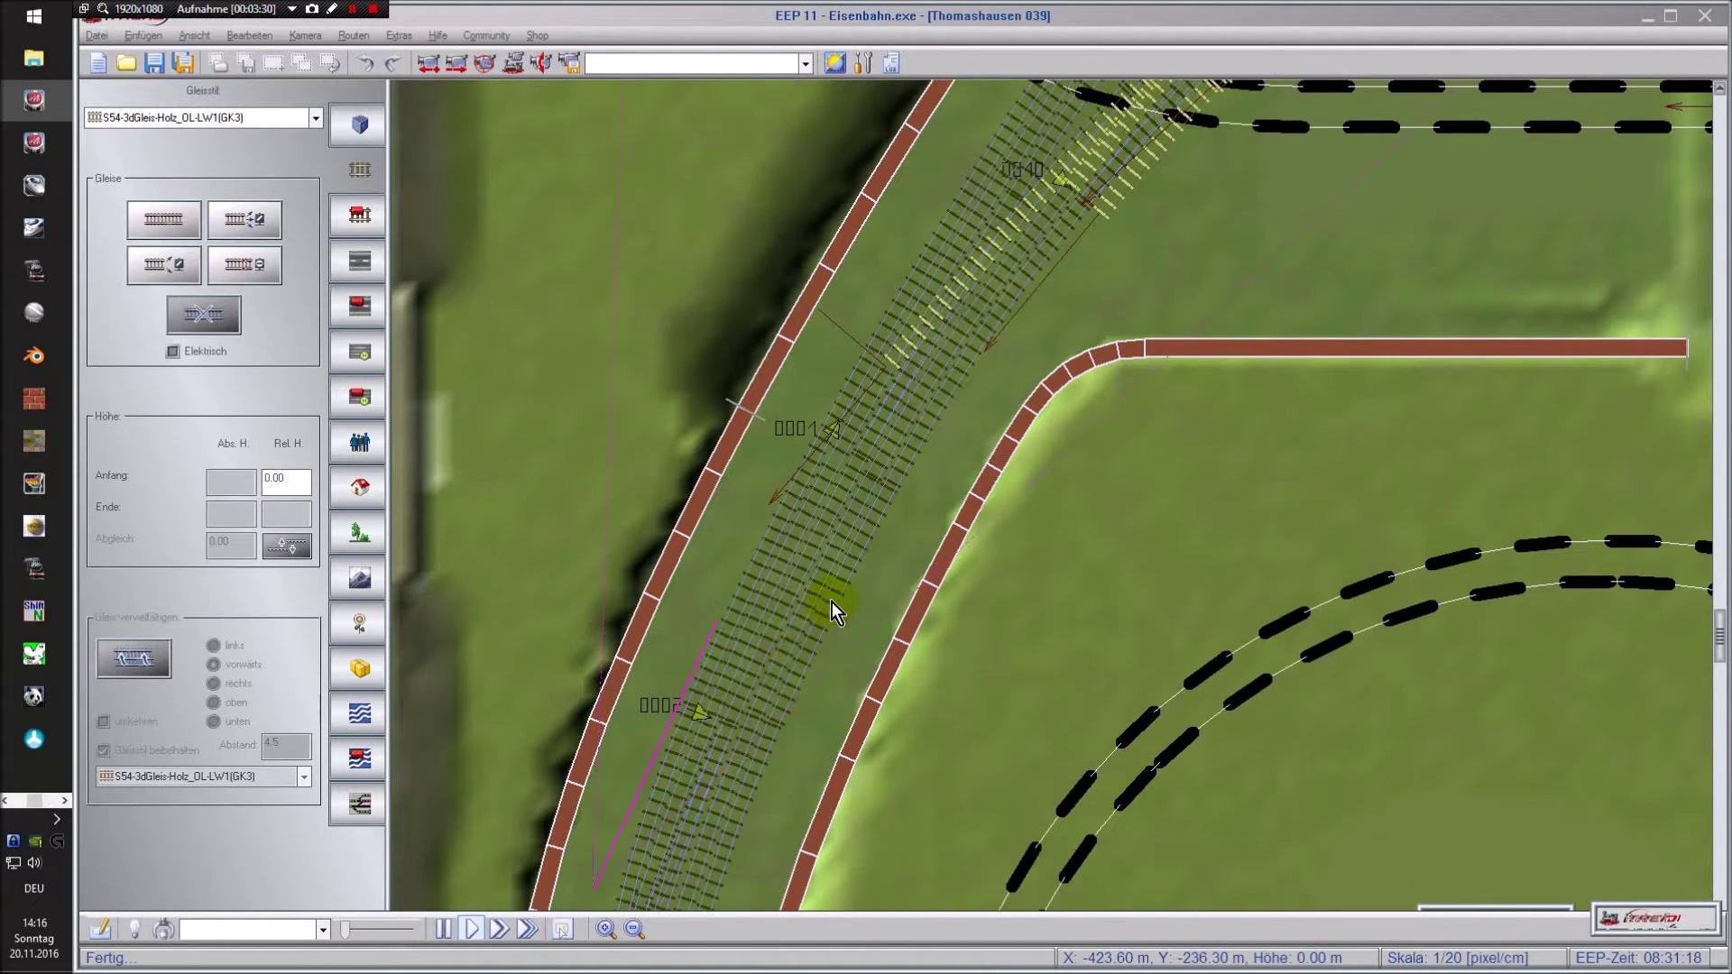
pyautogui.click(919, 613)
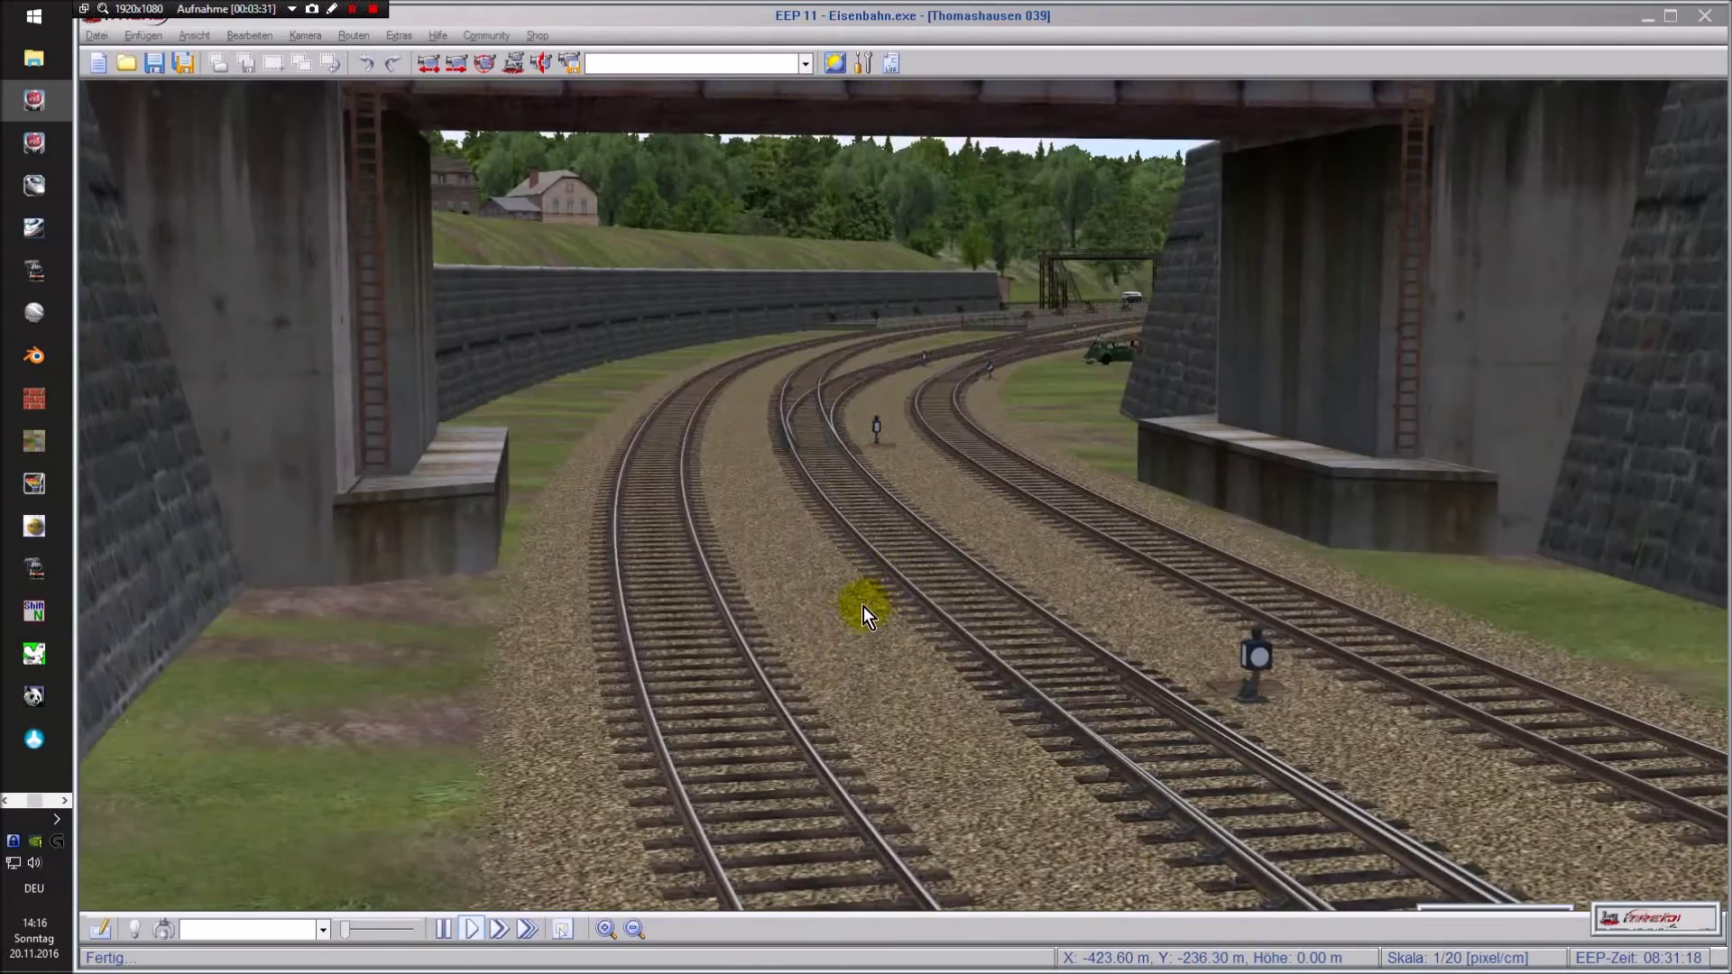
# - Examine the ballast between the tracks and the industrial area with its gantry crane in the 3D view
pyautogui.moveTo(861, 611); pyautogui.dragTo(987, 608)
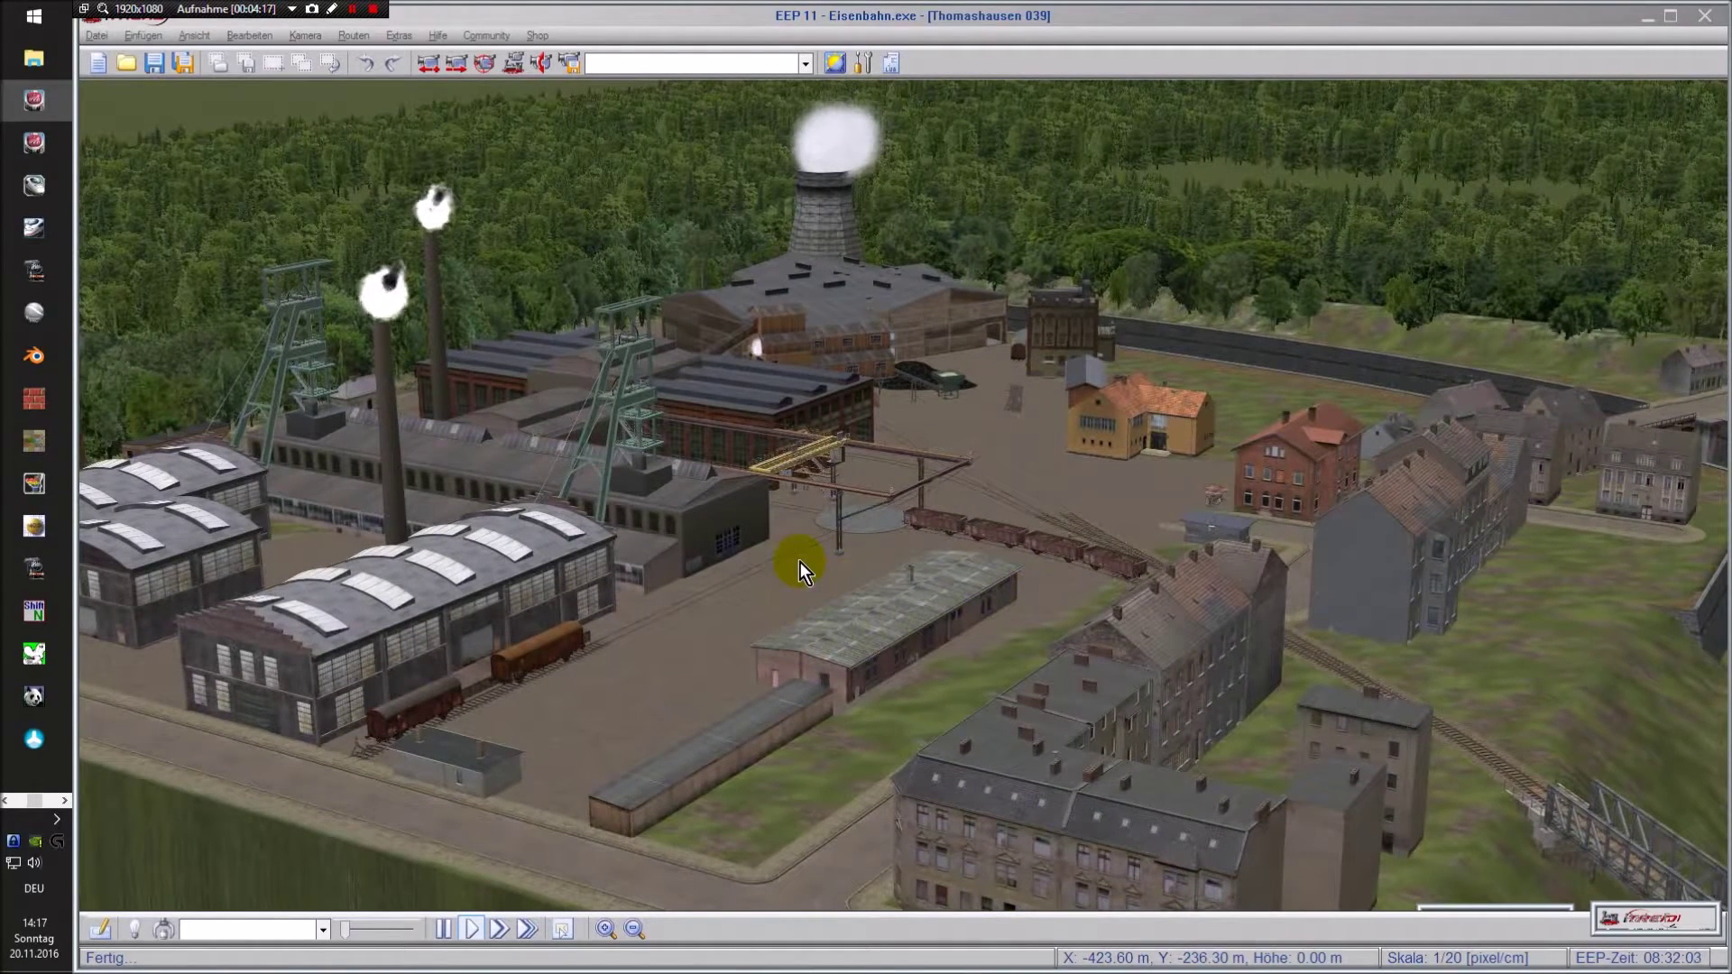
pyautogui.moveTo(849, 505); pyautogui.dragTo(787, 555)
pyautogui.scroll(5, 1073, 559)
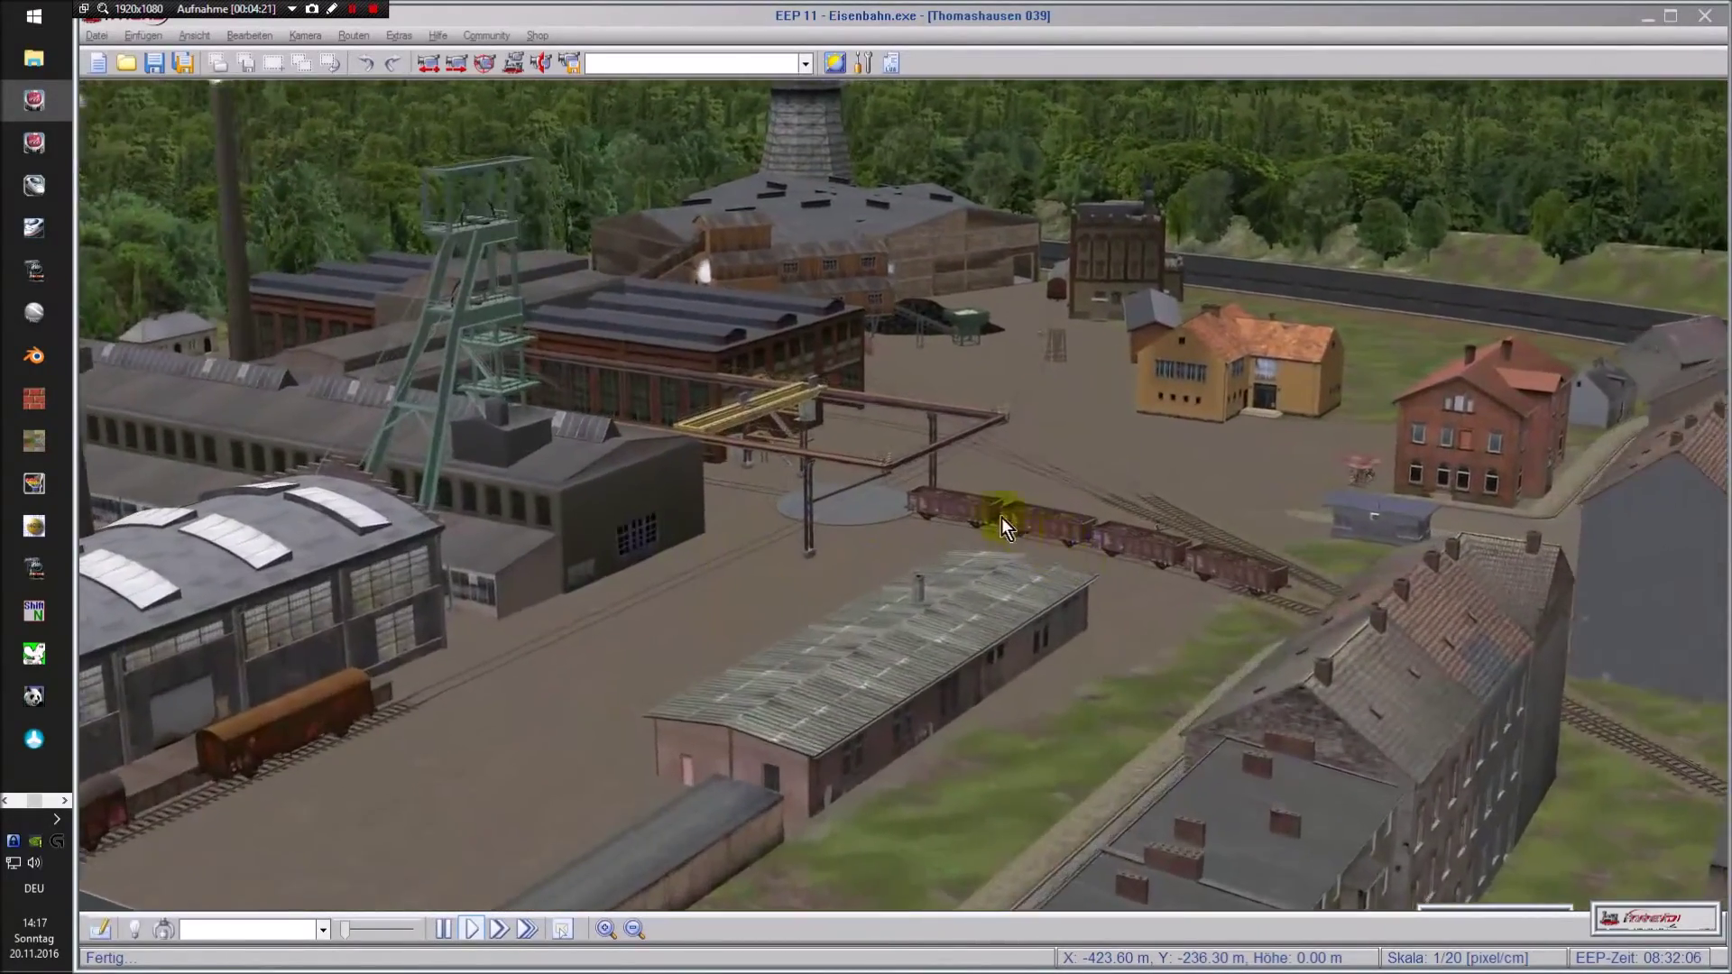
pyautogui.scroll(3, 975, 505)
pyautogui.scroll(8, 906, 458)
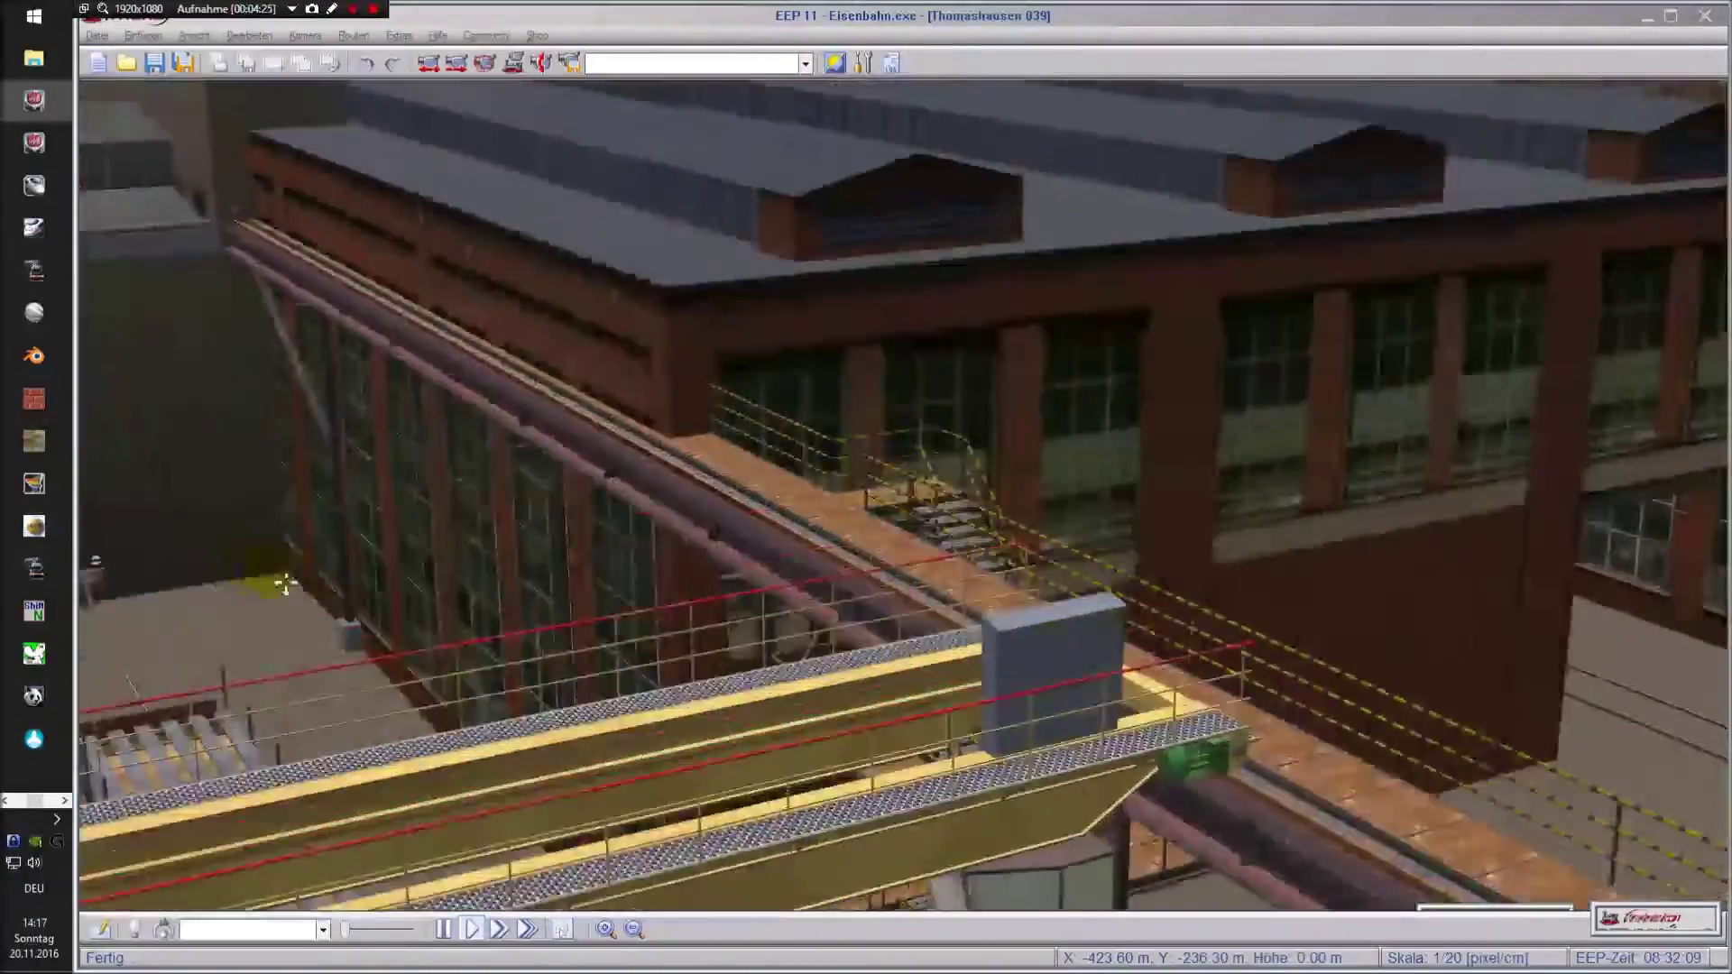
pyautogui.moveTo(285, 585); pyautogui.dragTo(976, 559, button='right')
pyautogui.scroll(-10, 974, 564)
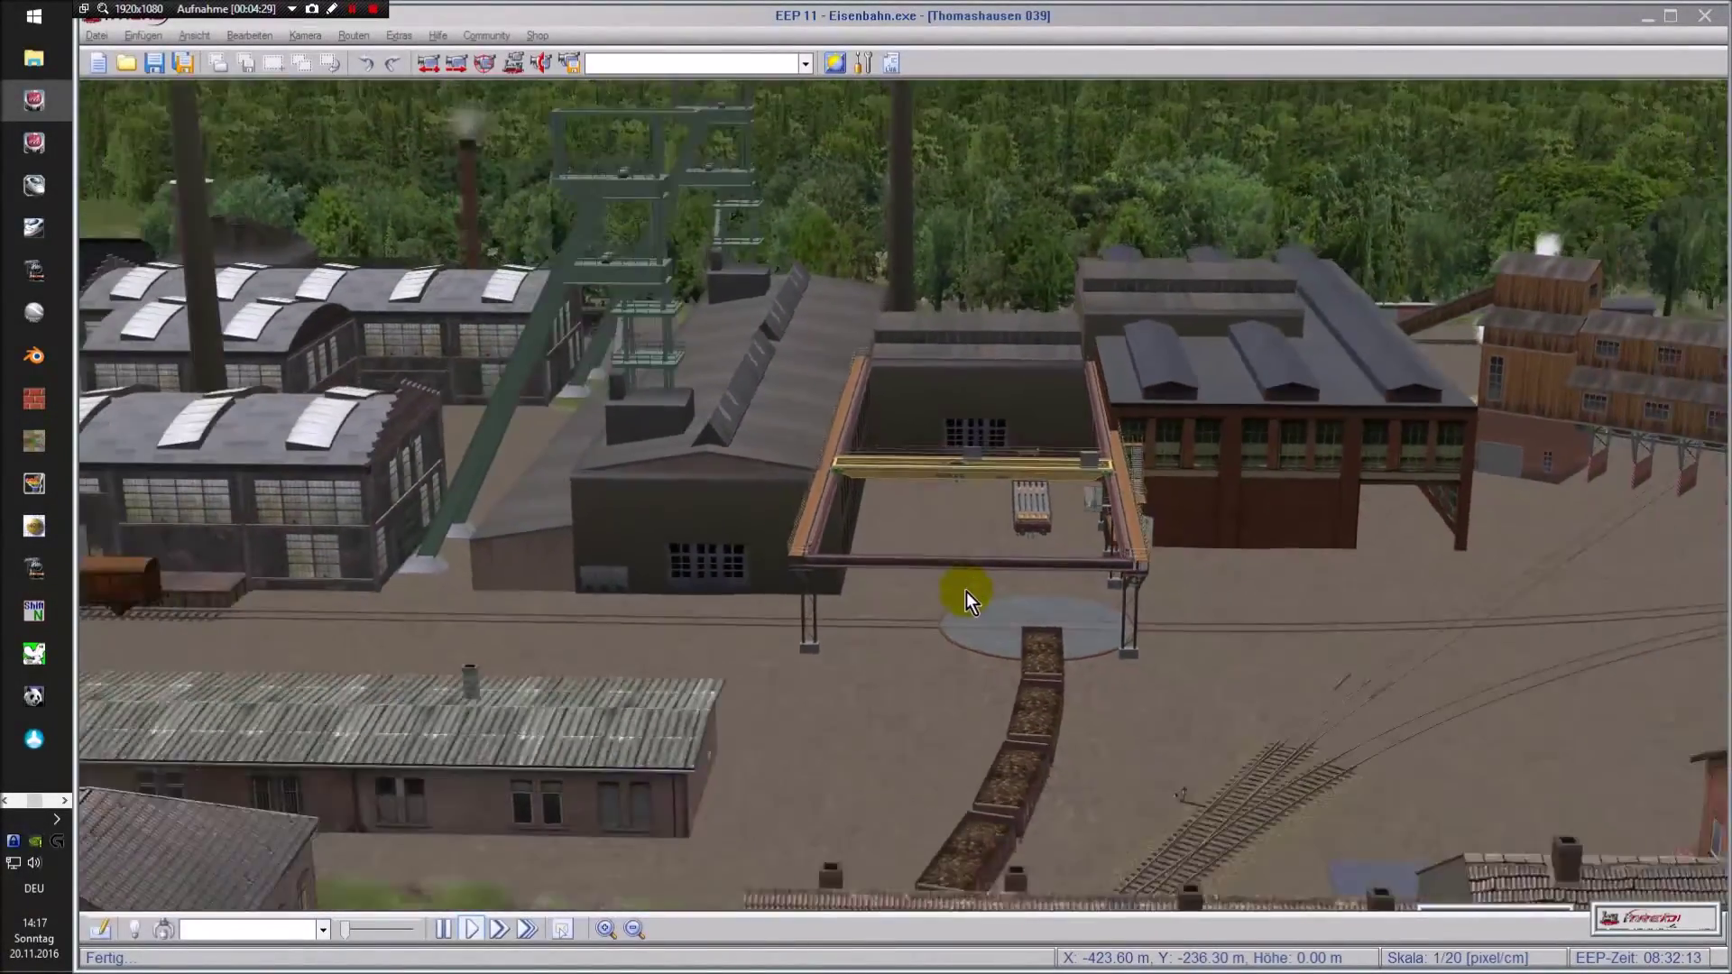
pyautogui.moveTo(967, 592); pyautogui.dragTo(1025, 254, button='right')
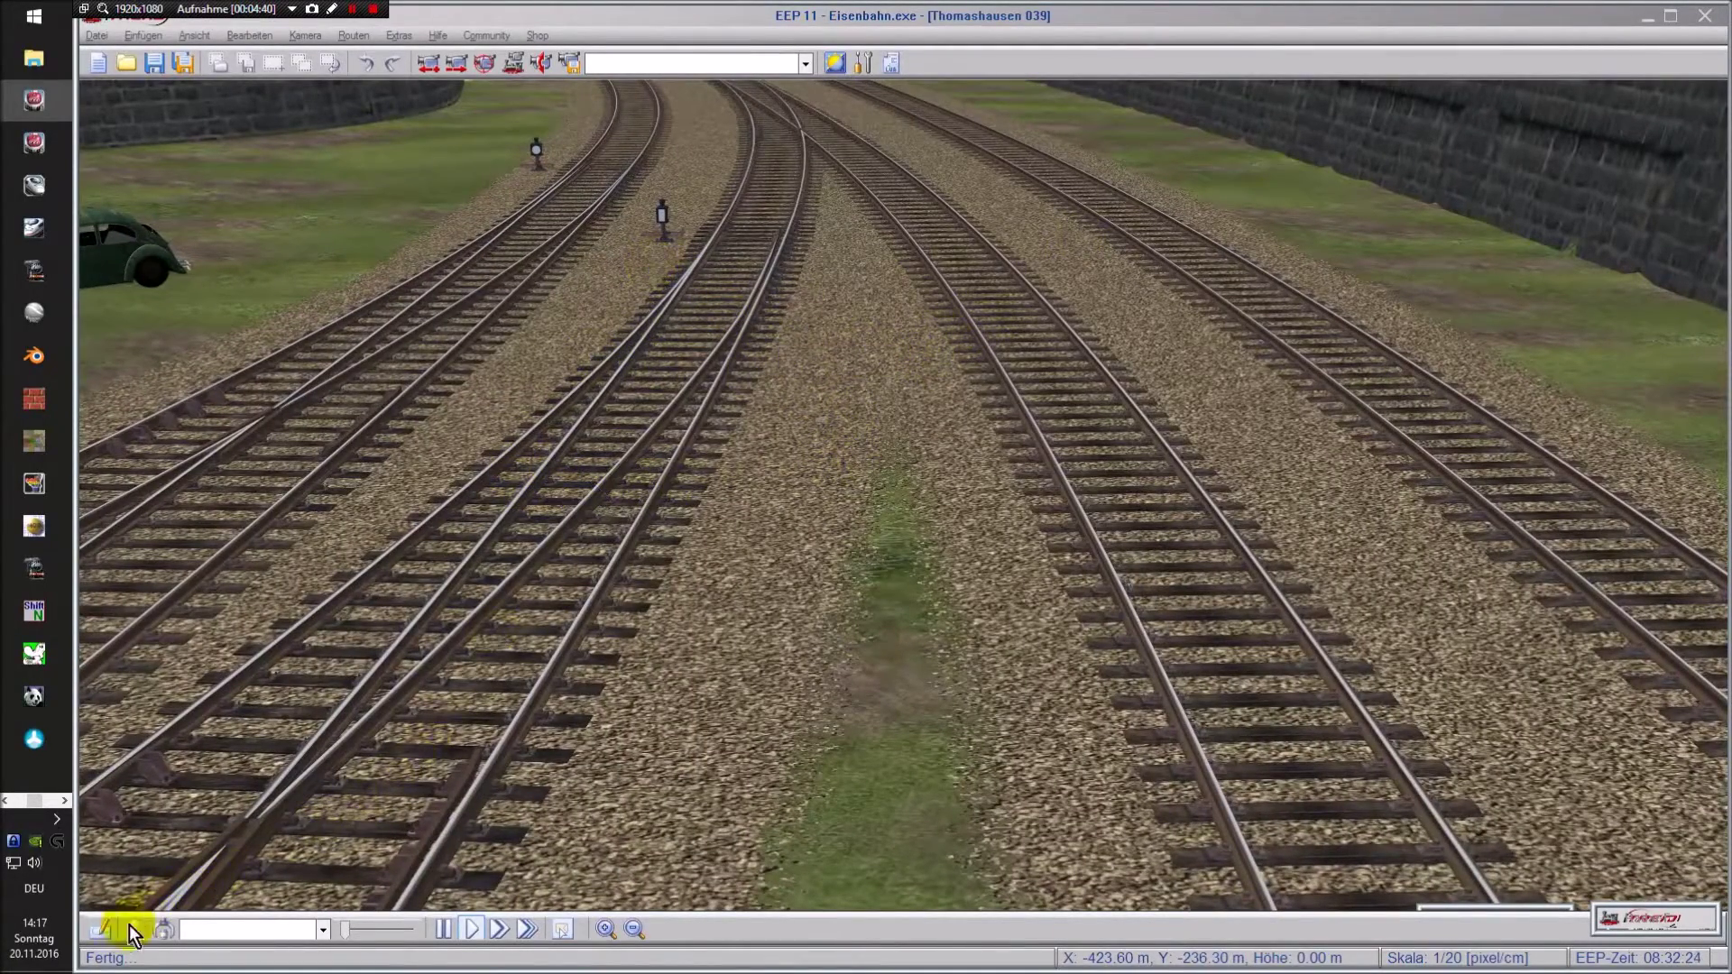
# - Return to the 2D plan and compare the control route layer (Steuerstrecken) with the railway track layer
pyautogui.click(108, 935)
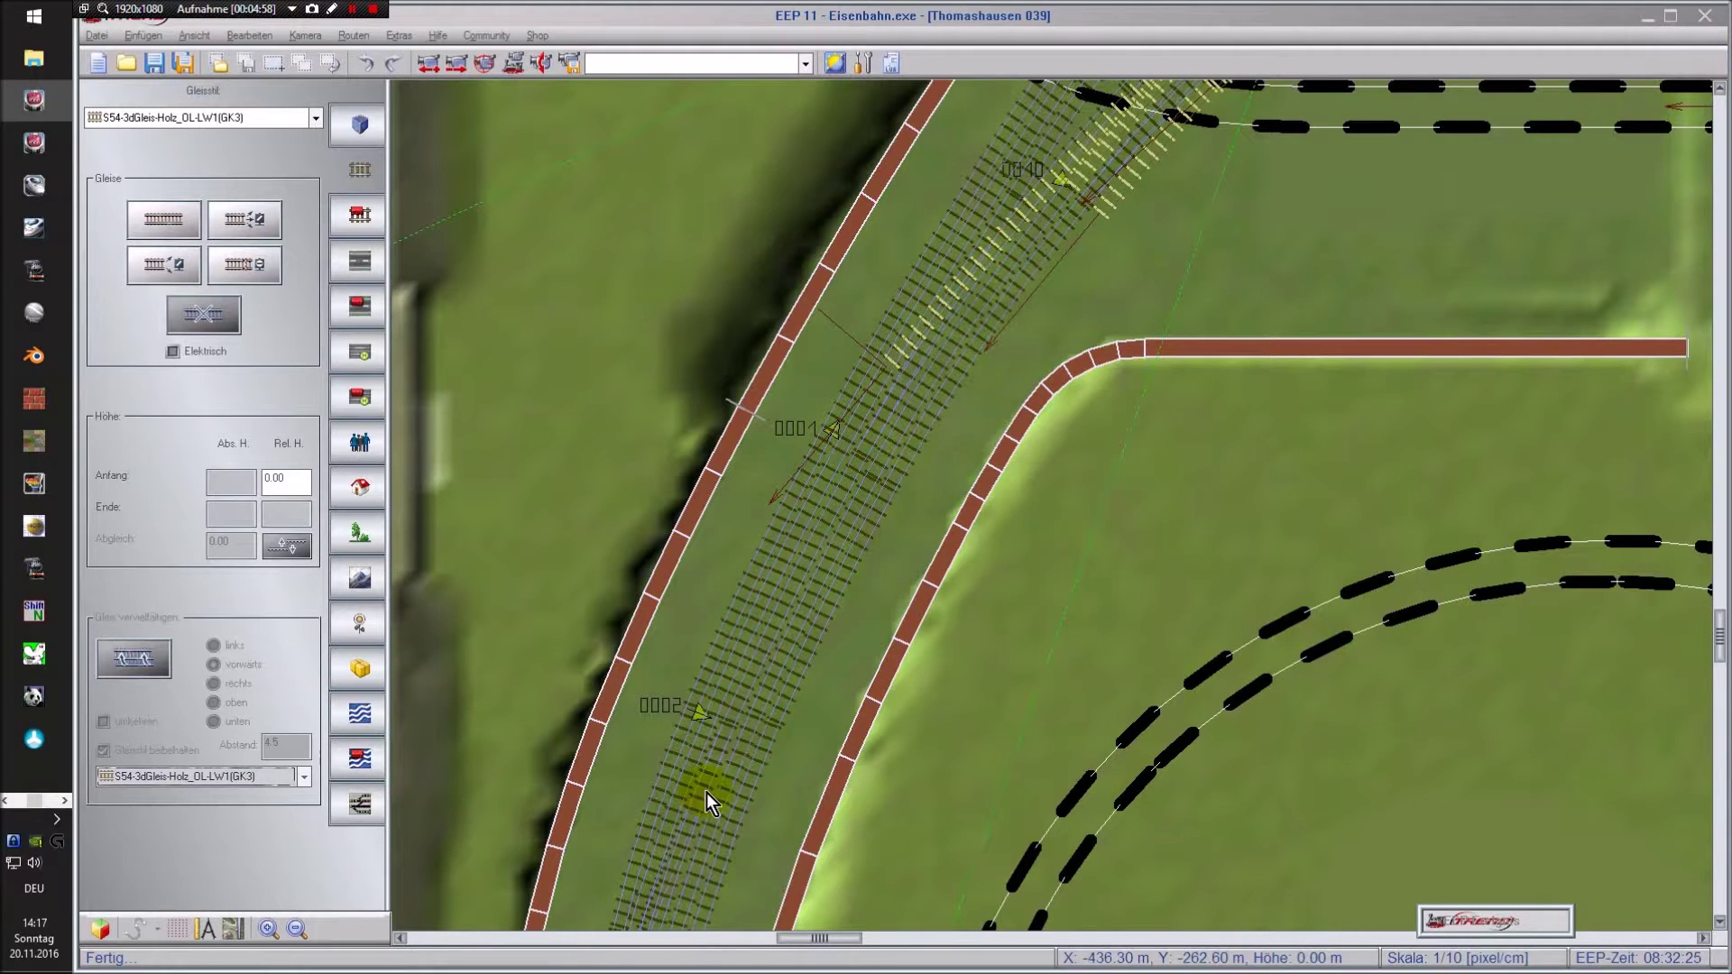
pyautogui.click(354, 814)
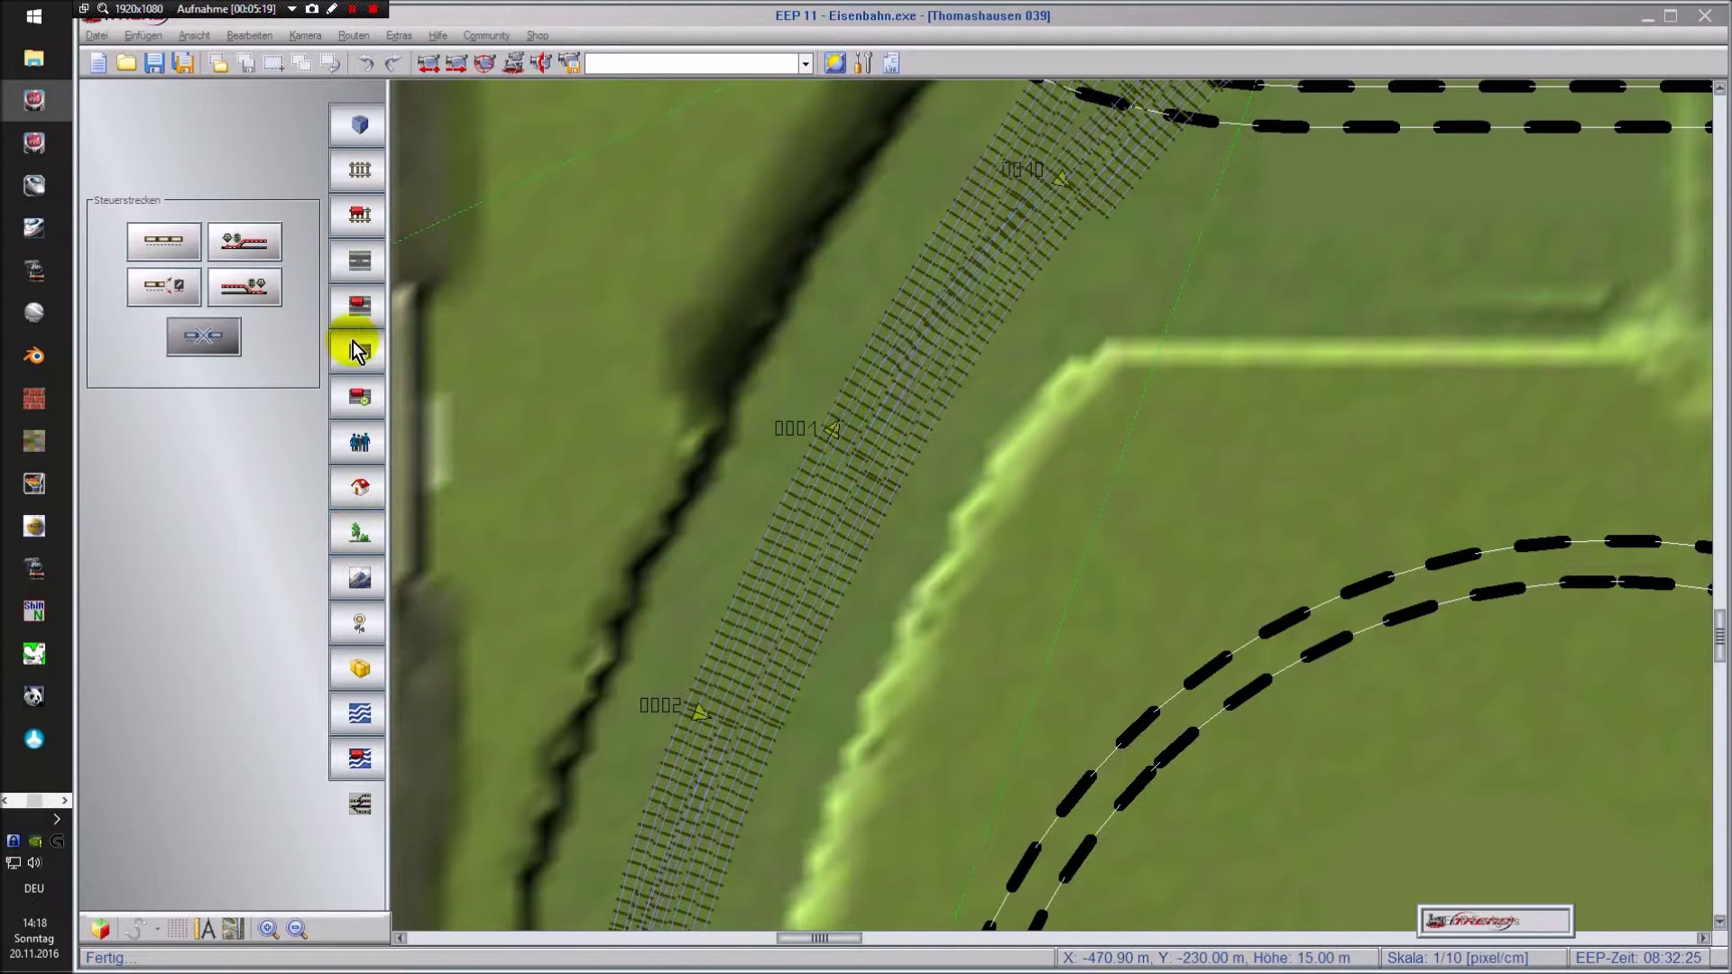
pyautogui.click(360, 171)
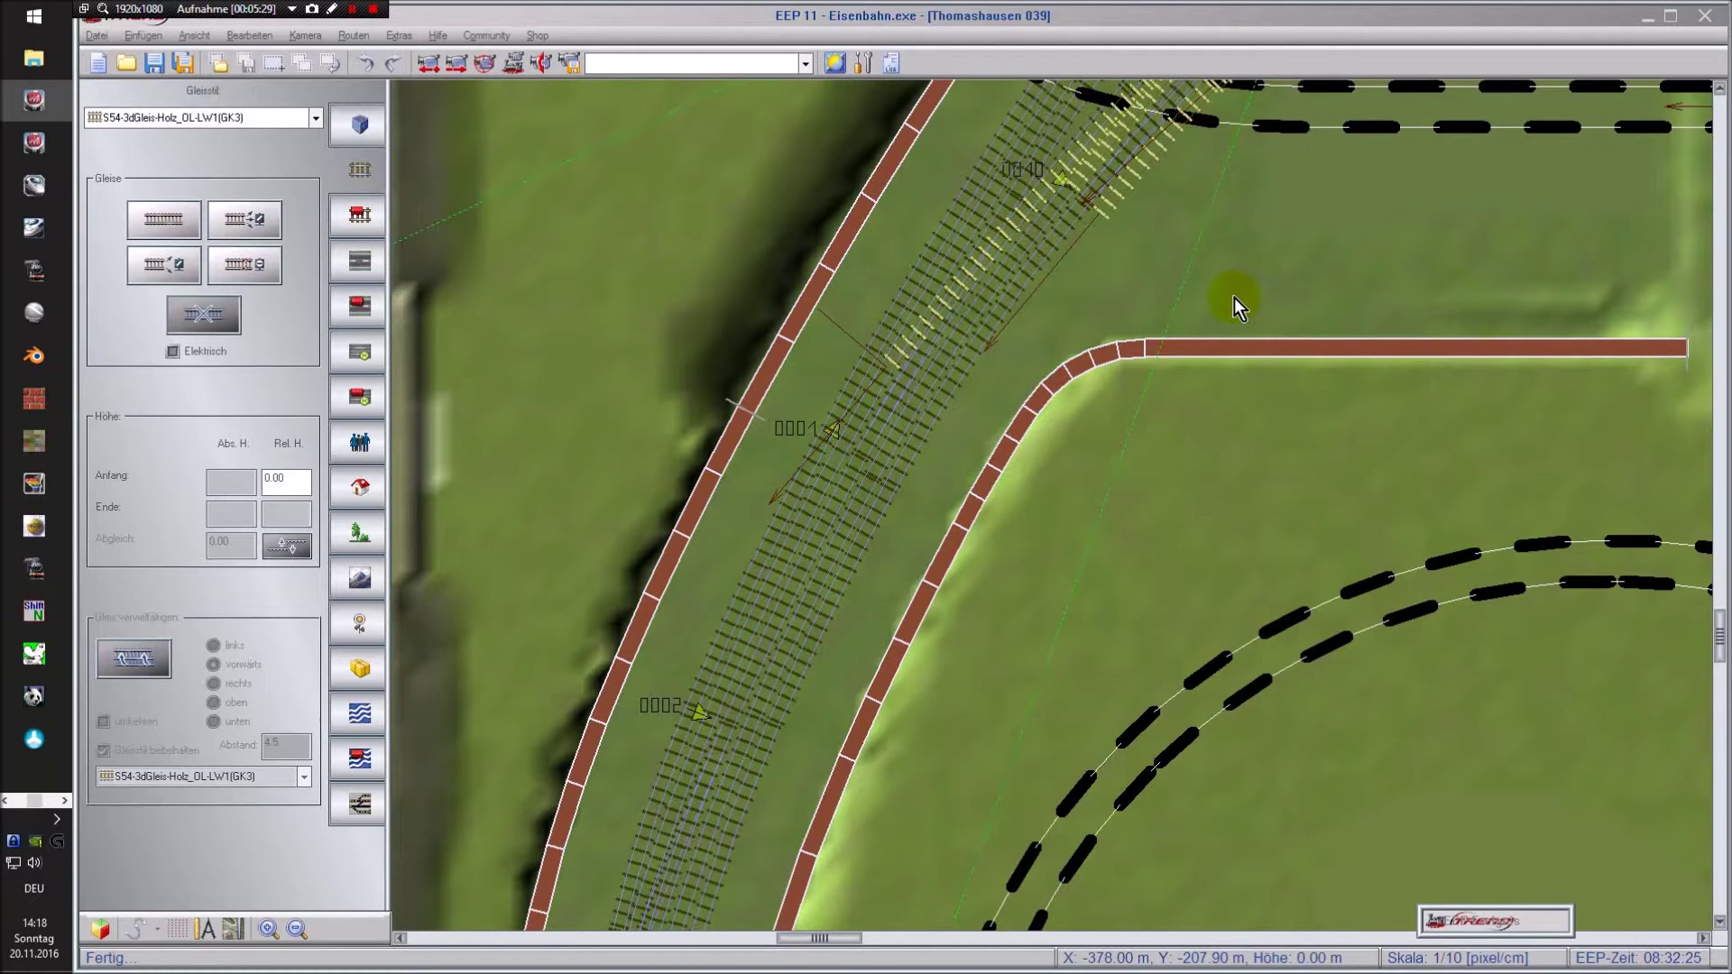
# - Close the Thomashausen 039 layout and switch to the EEP 11 Tauschmanager
pyautogui.click(1709, 18)
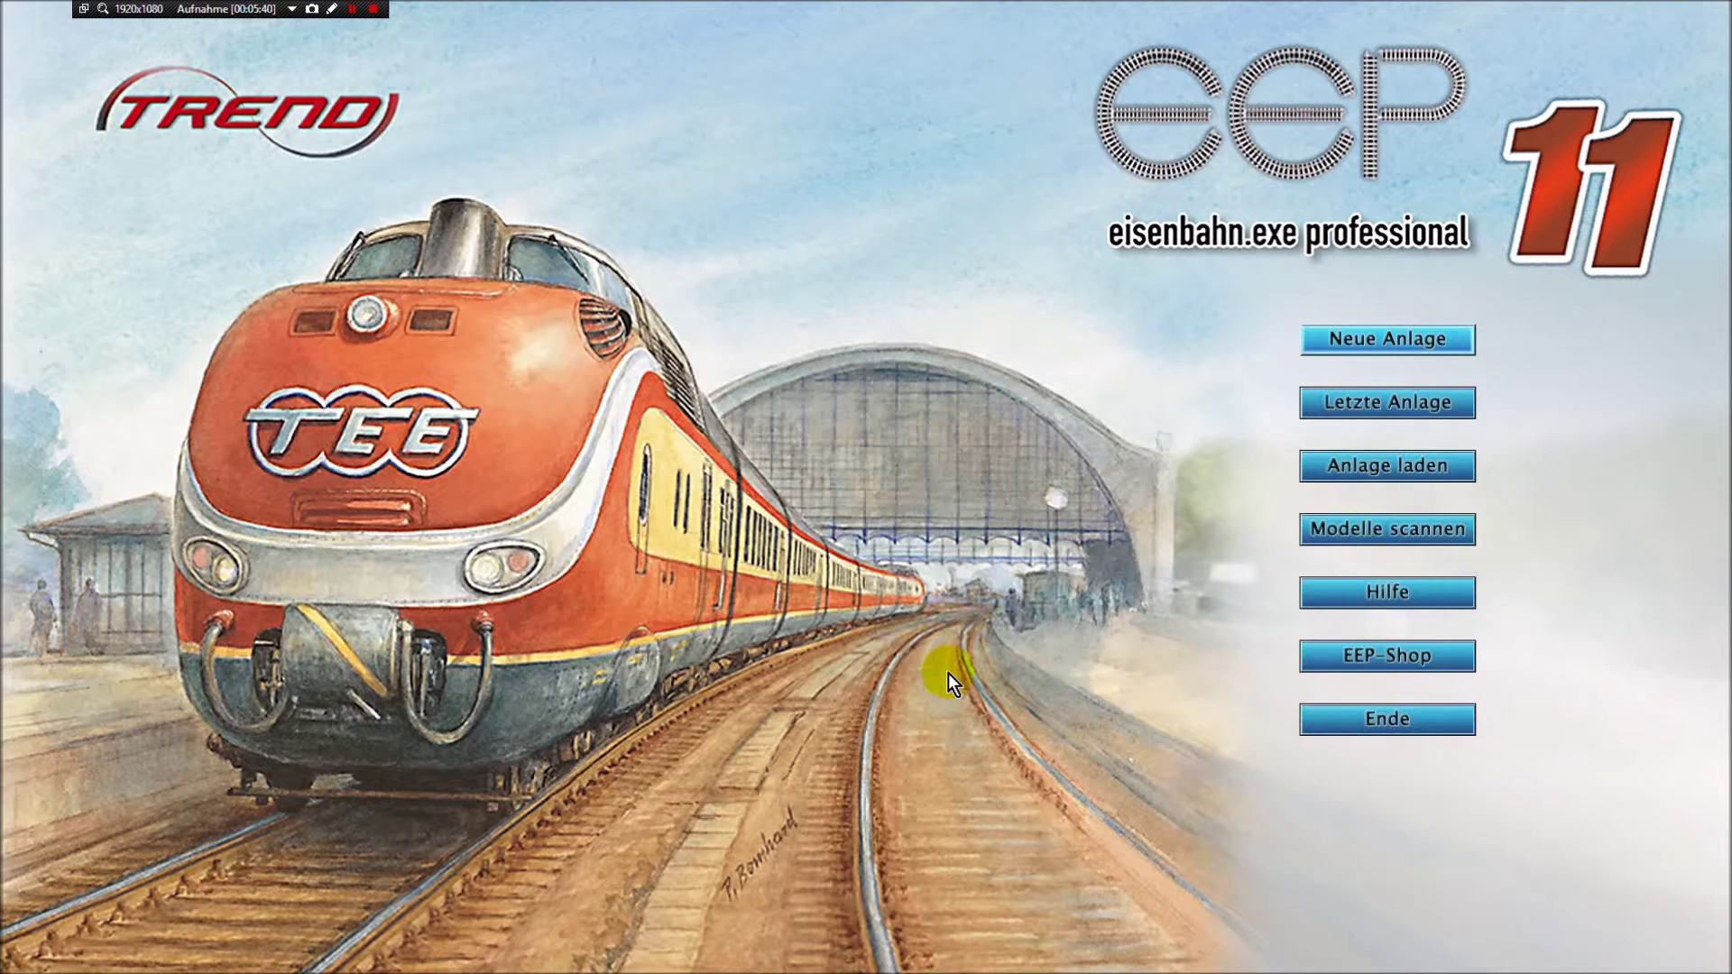
pyautogui.hotkey('alt', 'Tab')
pyautogui.click(1376, 573)
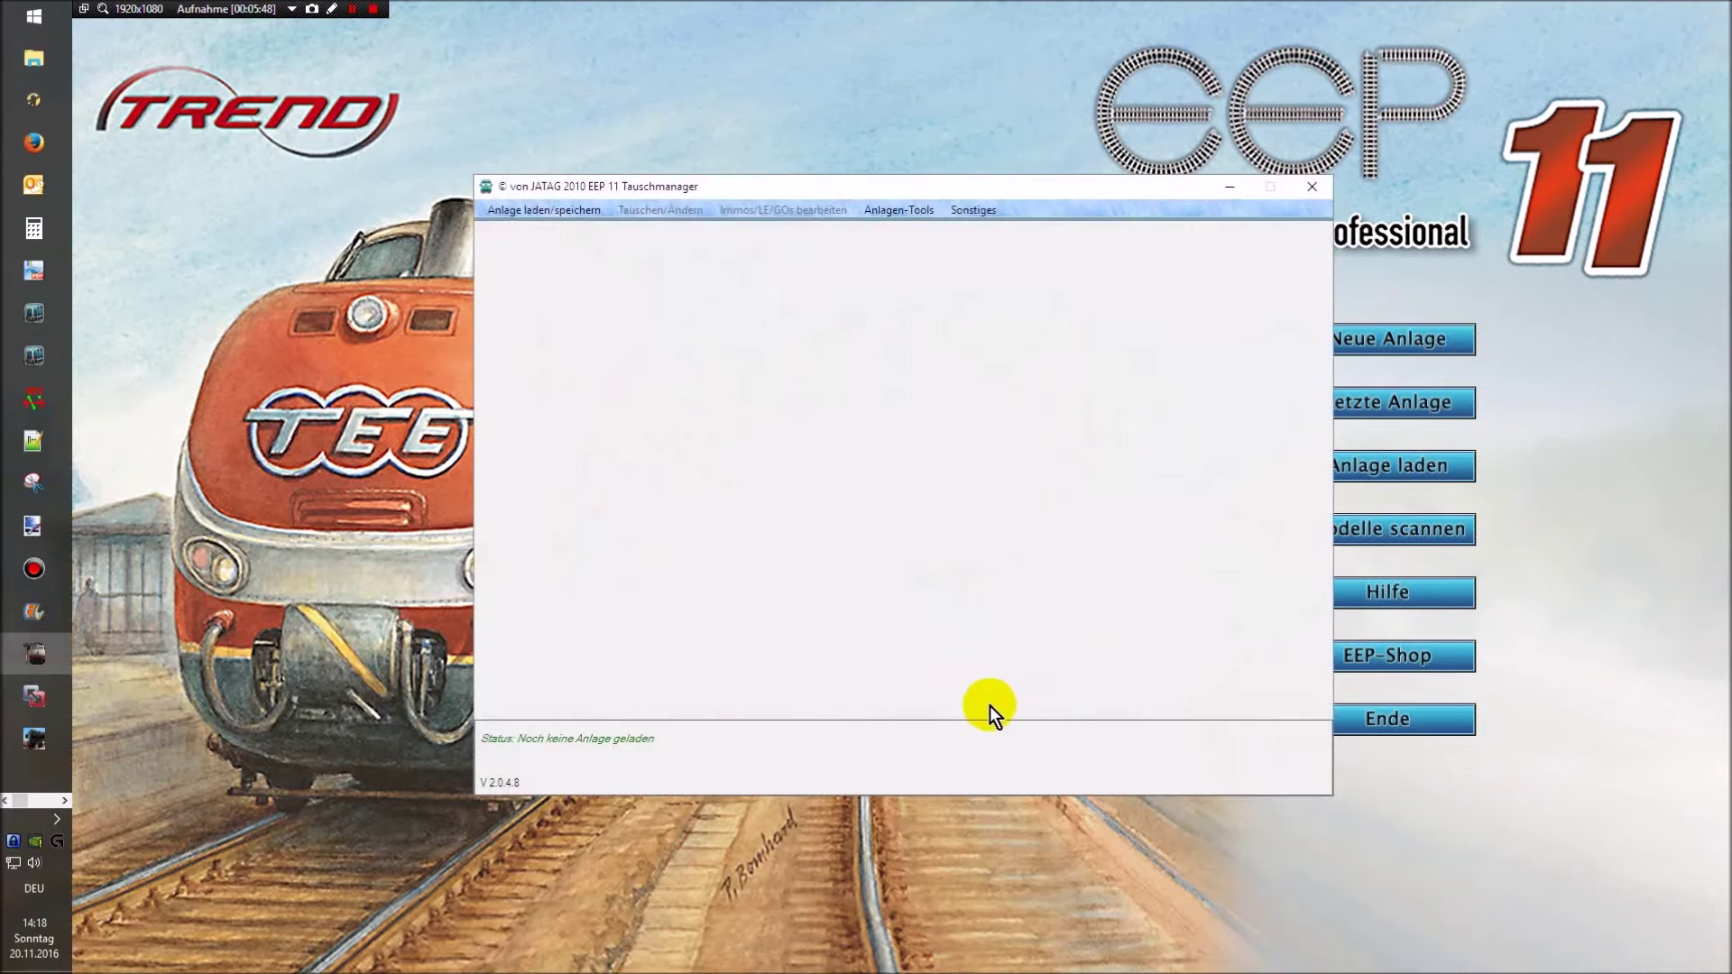
# - Start loading a layout and enter the ### Meine_Anlagen folder of the EEP11 installation
pyautogui.click(524, 209)
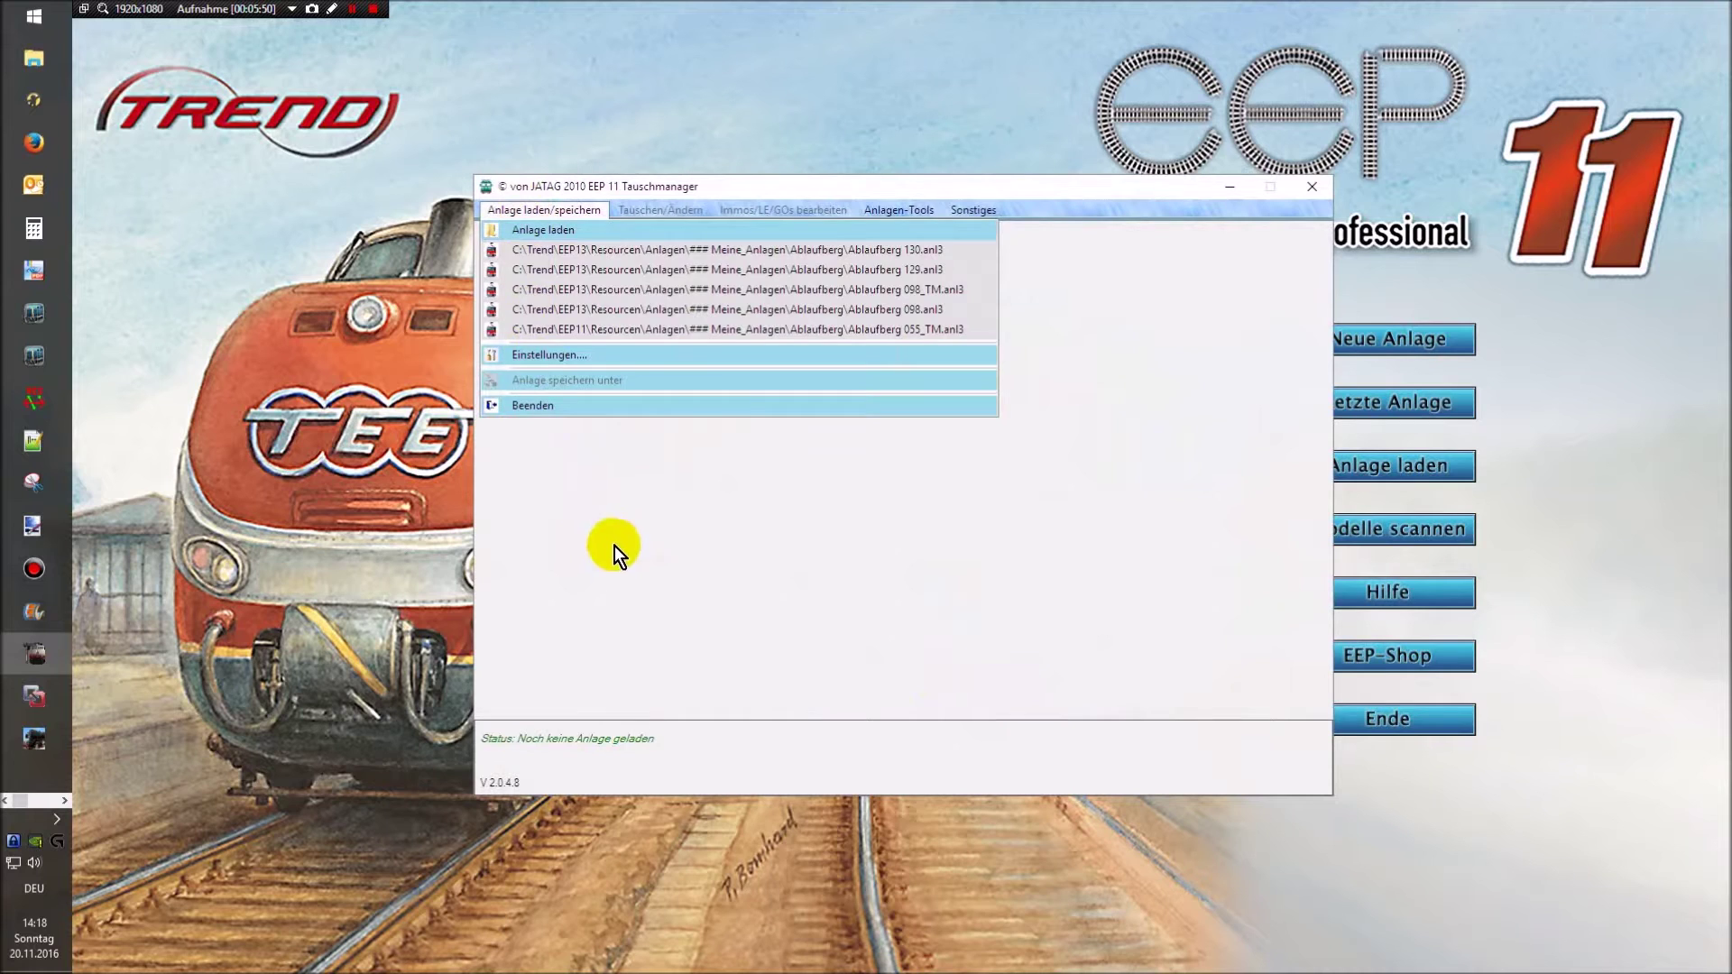
pyautogui.click(552, 230)
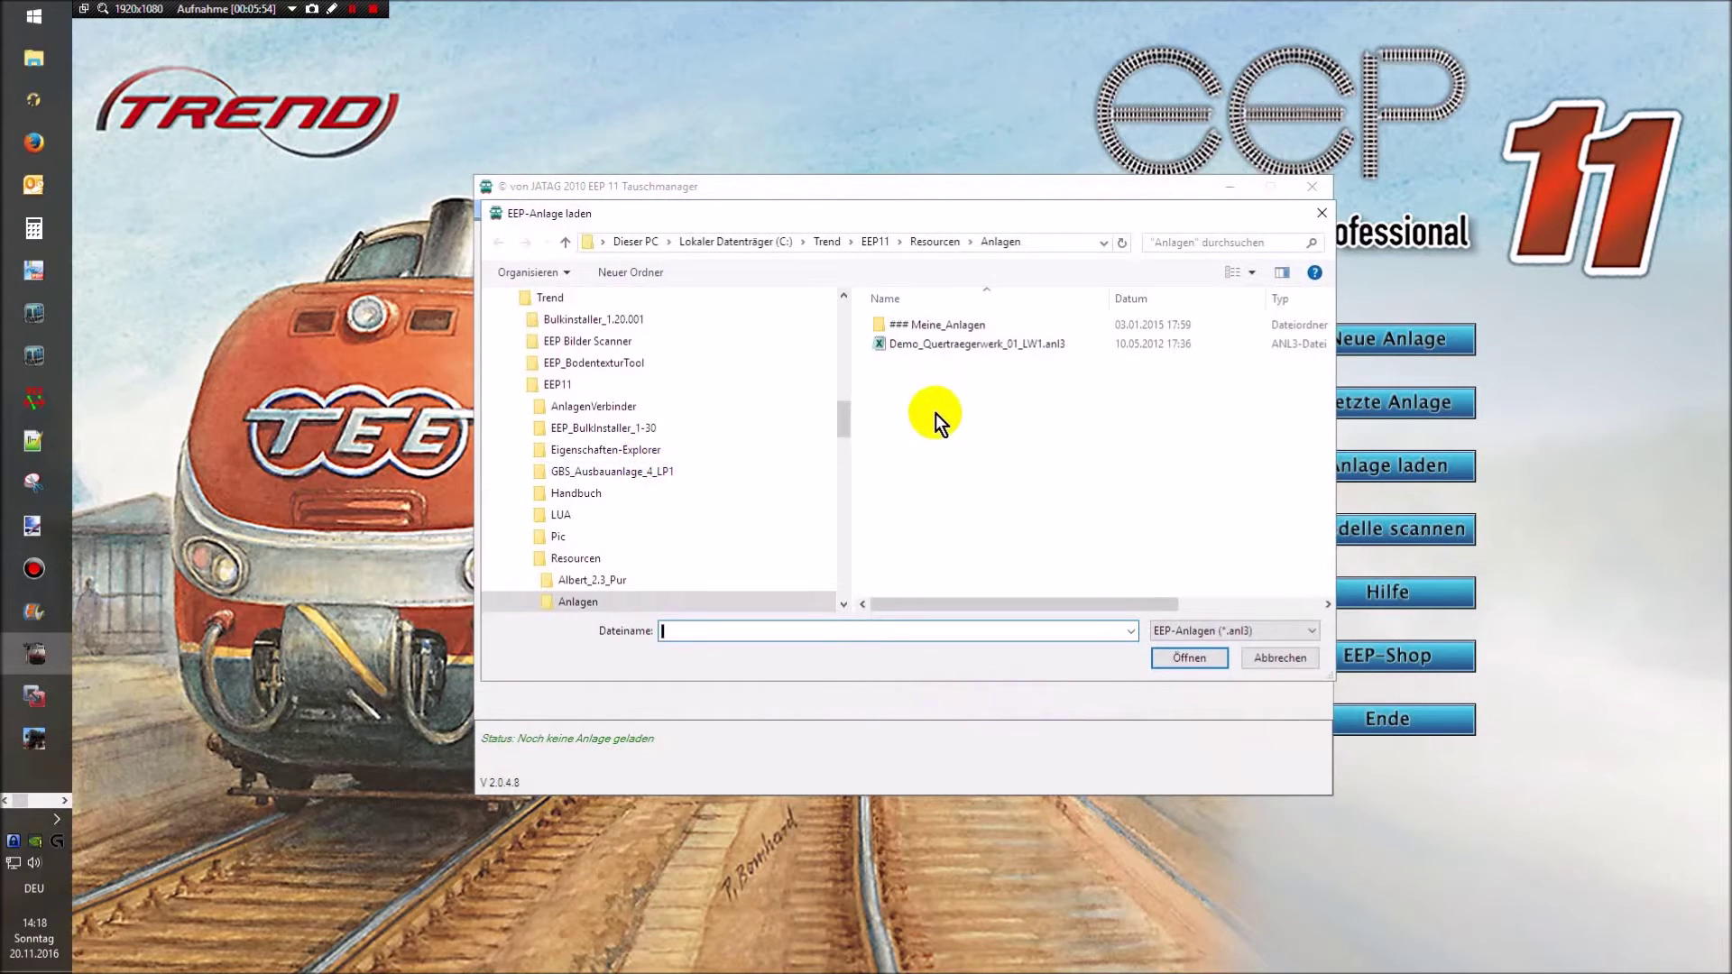
pyautogui.click(903, 329)
pyautogui.doubleClick(905, 330)
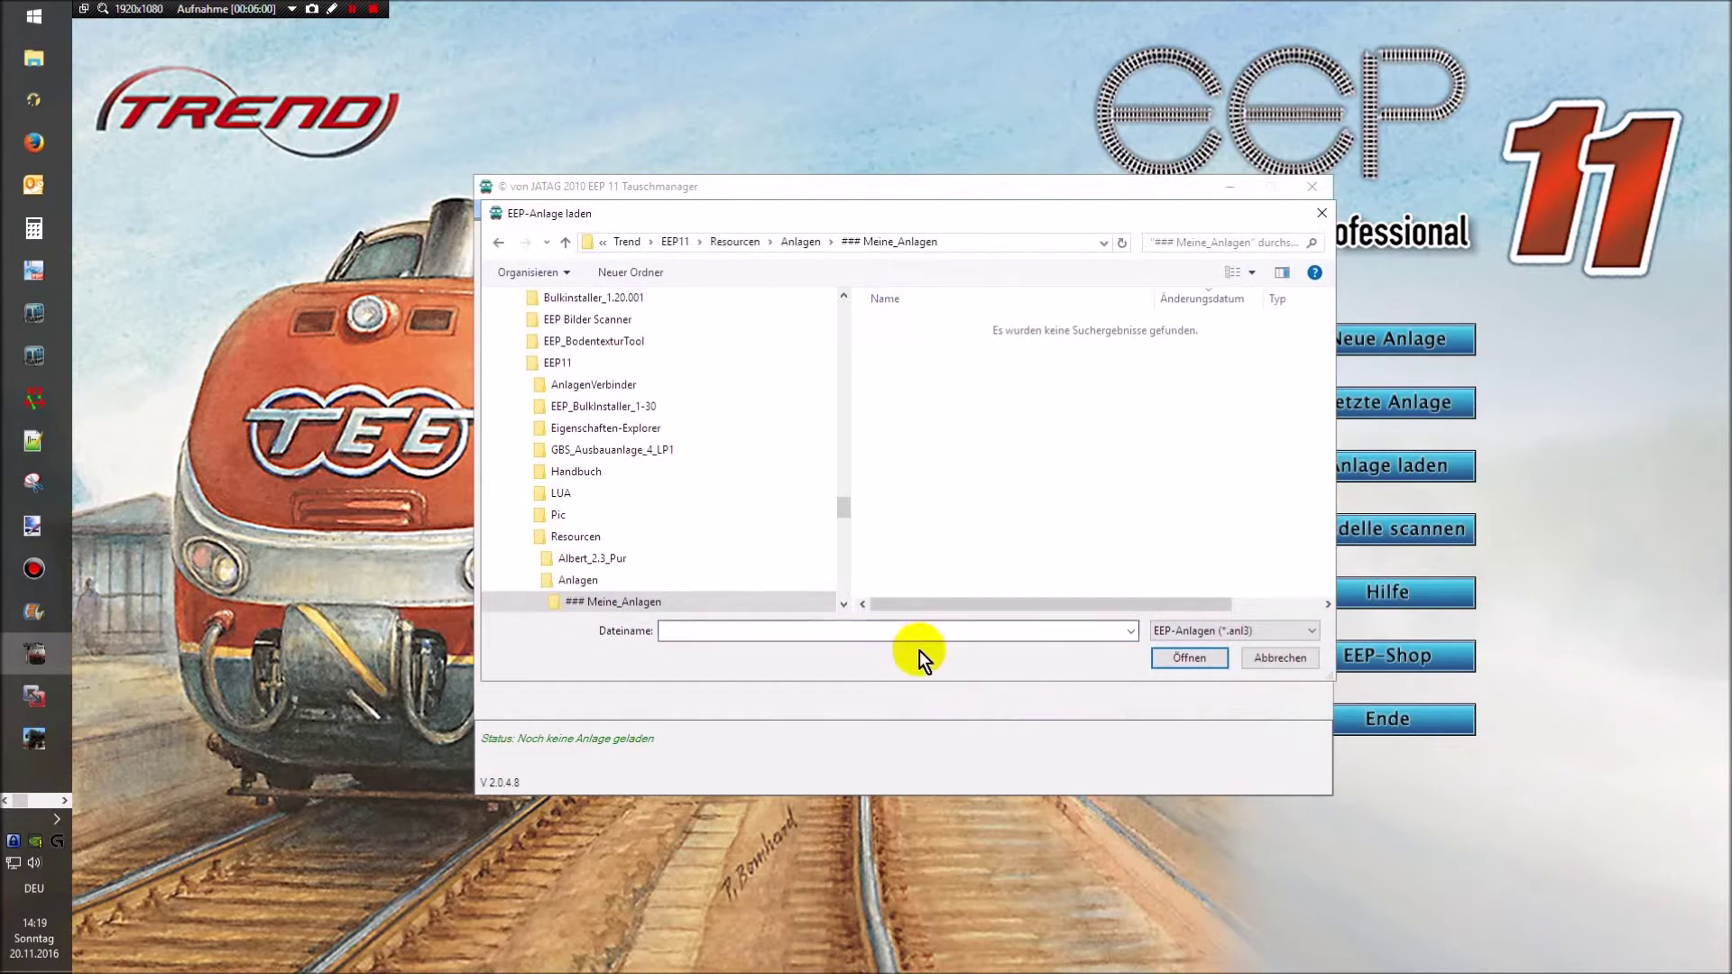
# - Load Thomashausen 039.anl3 from EEP13\Resourcen\Anlagen\### Meine_Anlagen\Thomashausen
pyautogui.moveTo(848, 504)
pyautogui.mouseDown()
pyautogui.moveTo(844, 519)
pyautogui.moveTo(842, 497)
pyautogui.mouseUp()
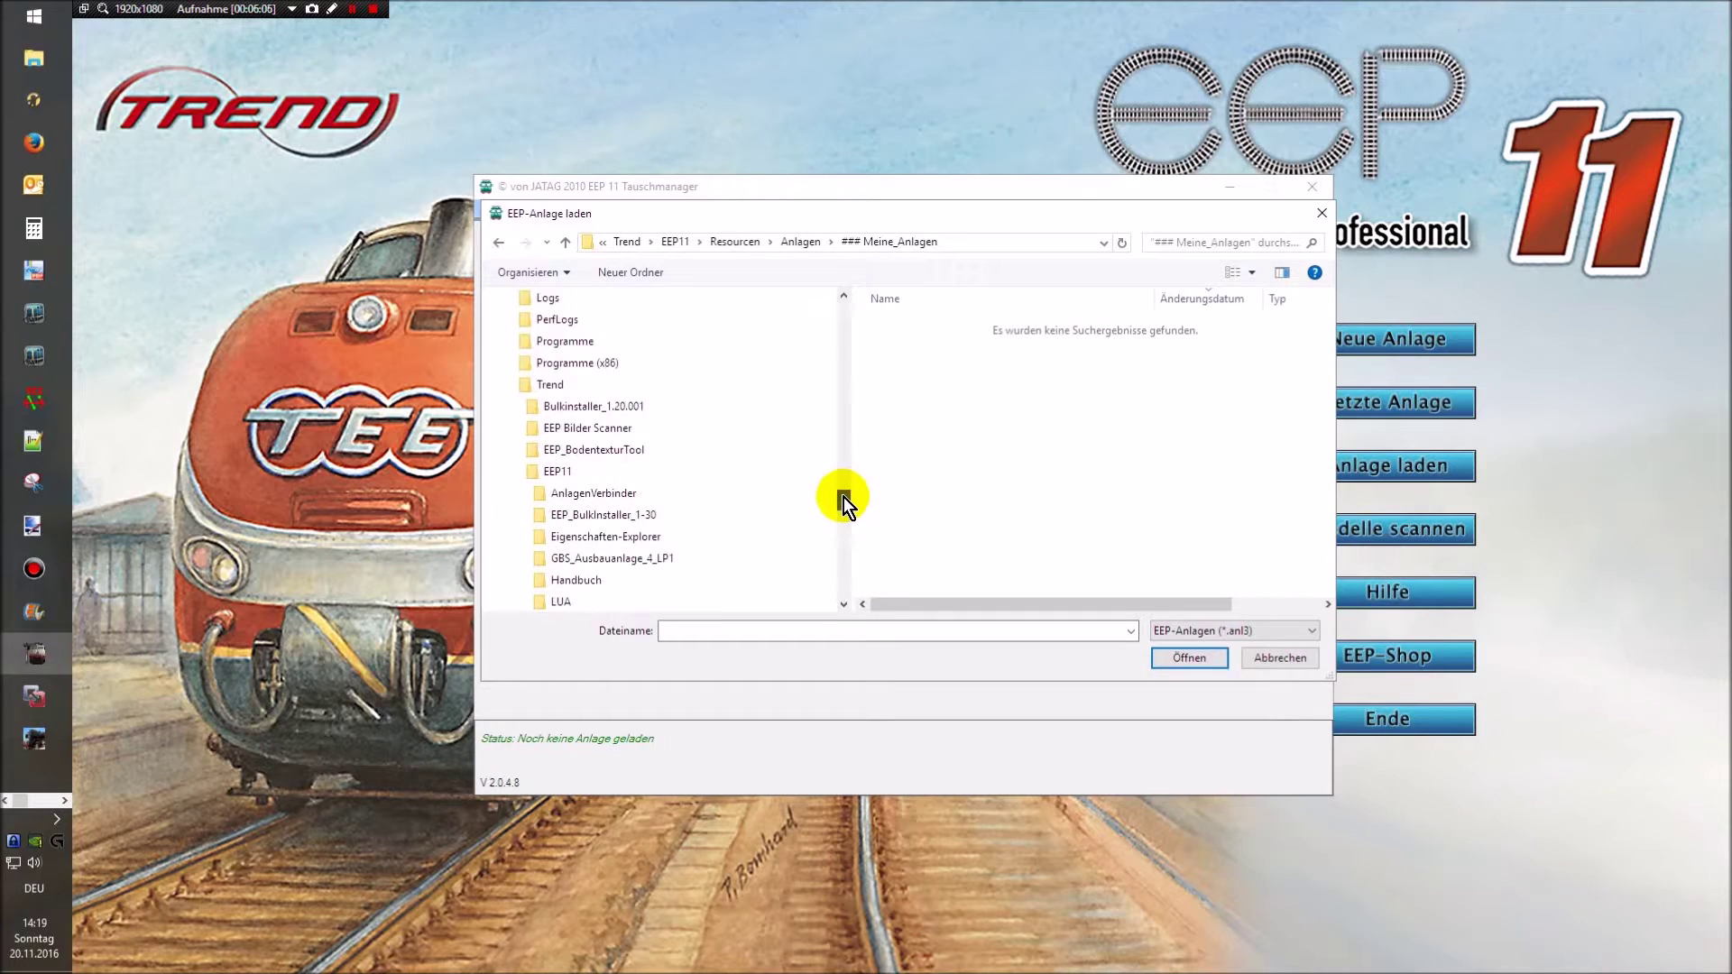
pyautogui.click(516, 472)
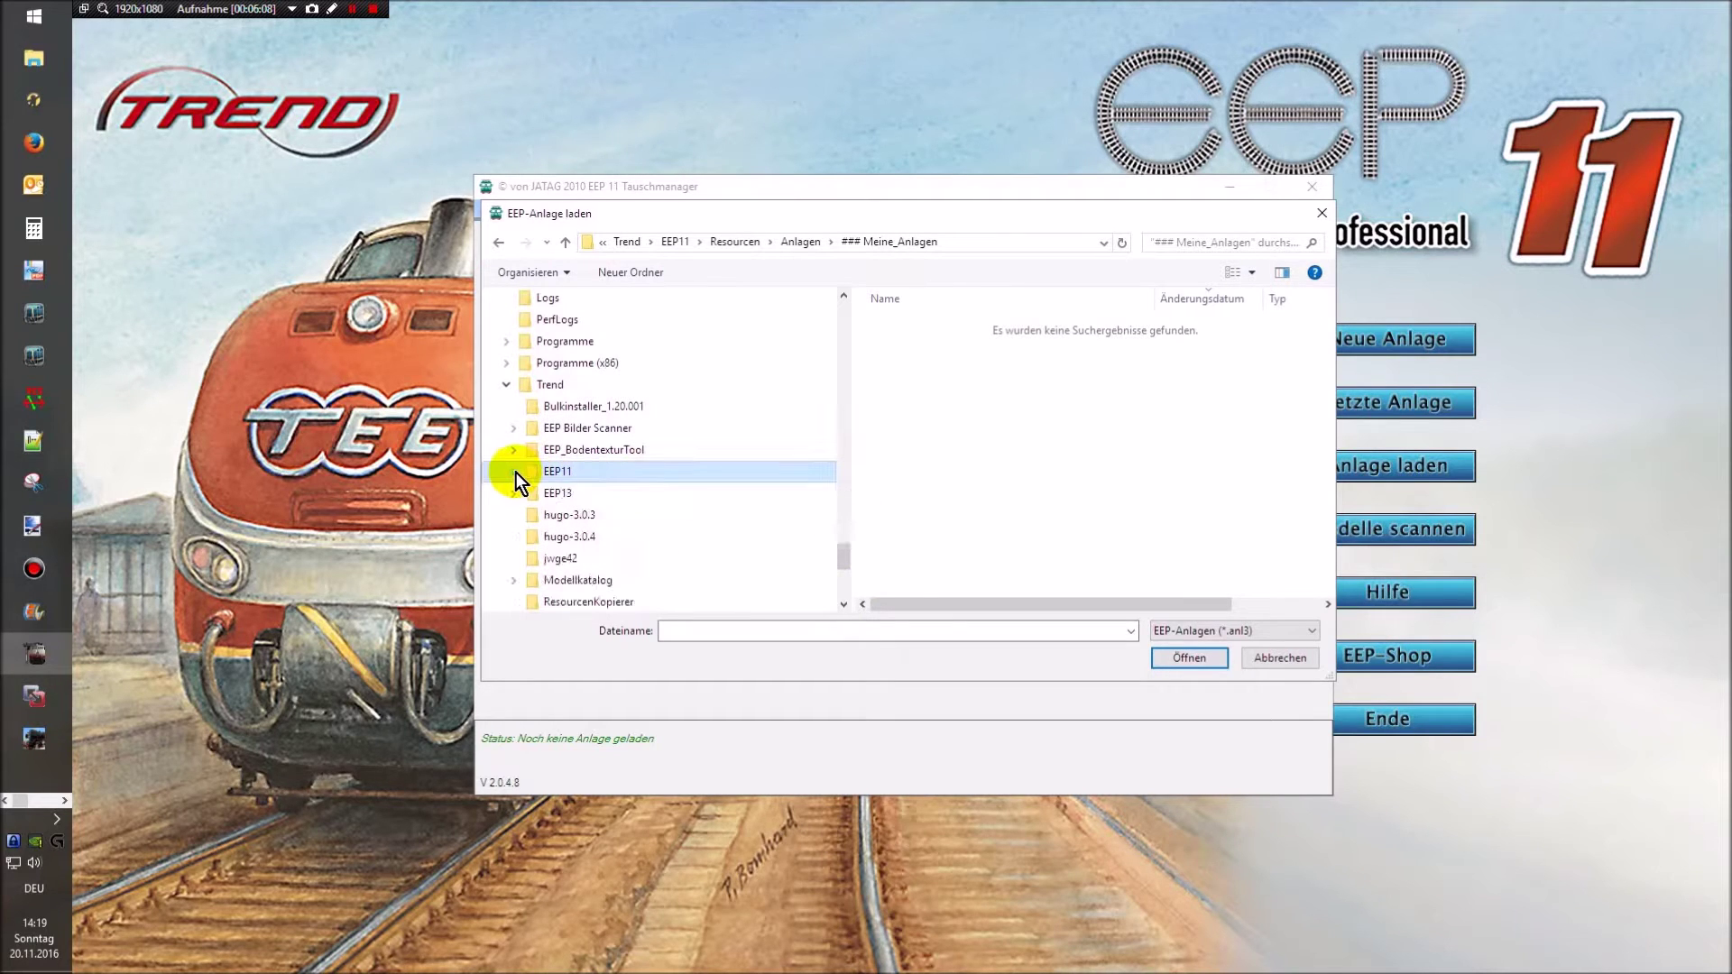
pyautogui.click(506, 496)
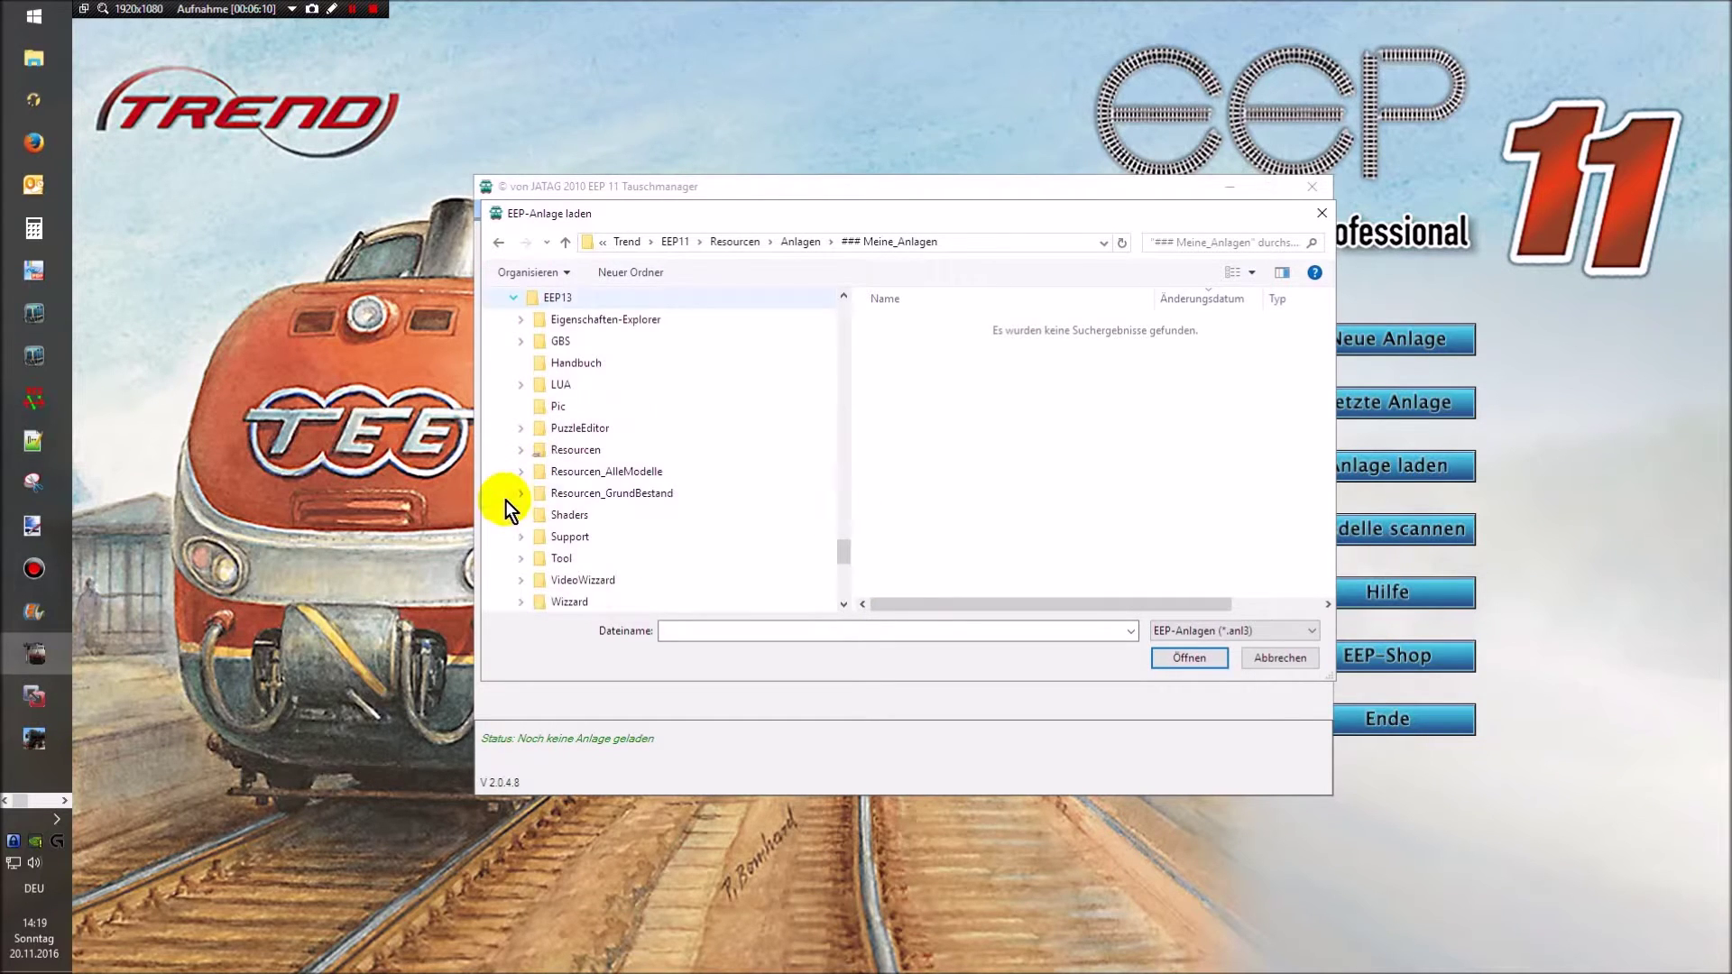
pyautogui.click(541, 450)
pyautogui.click(520, 451)
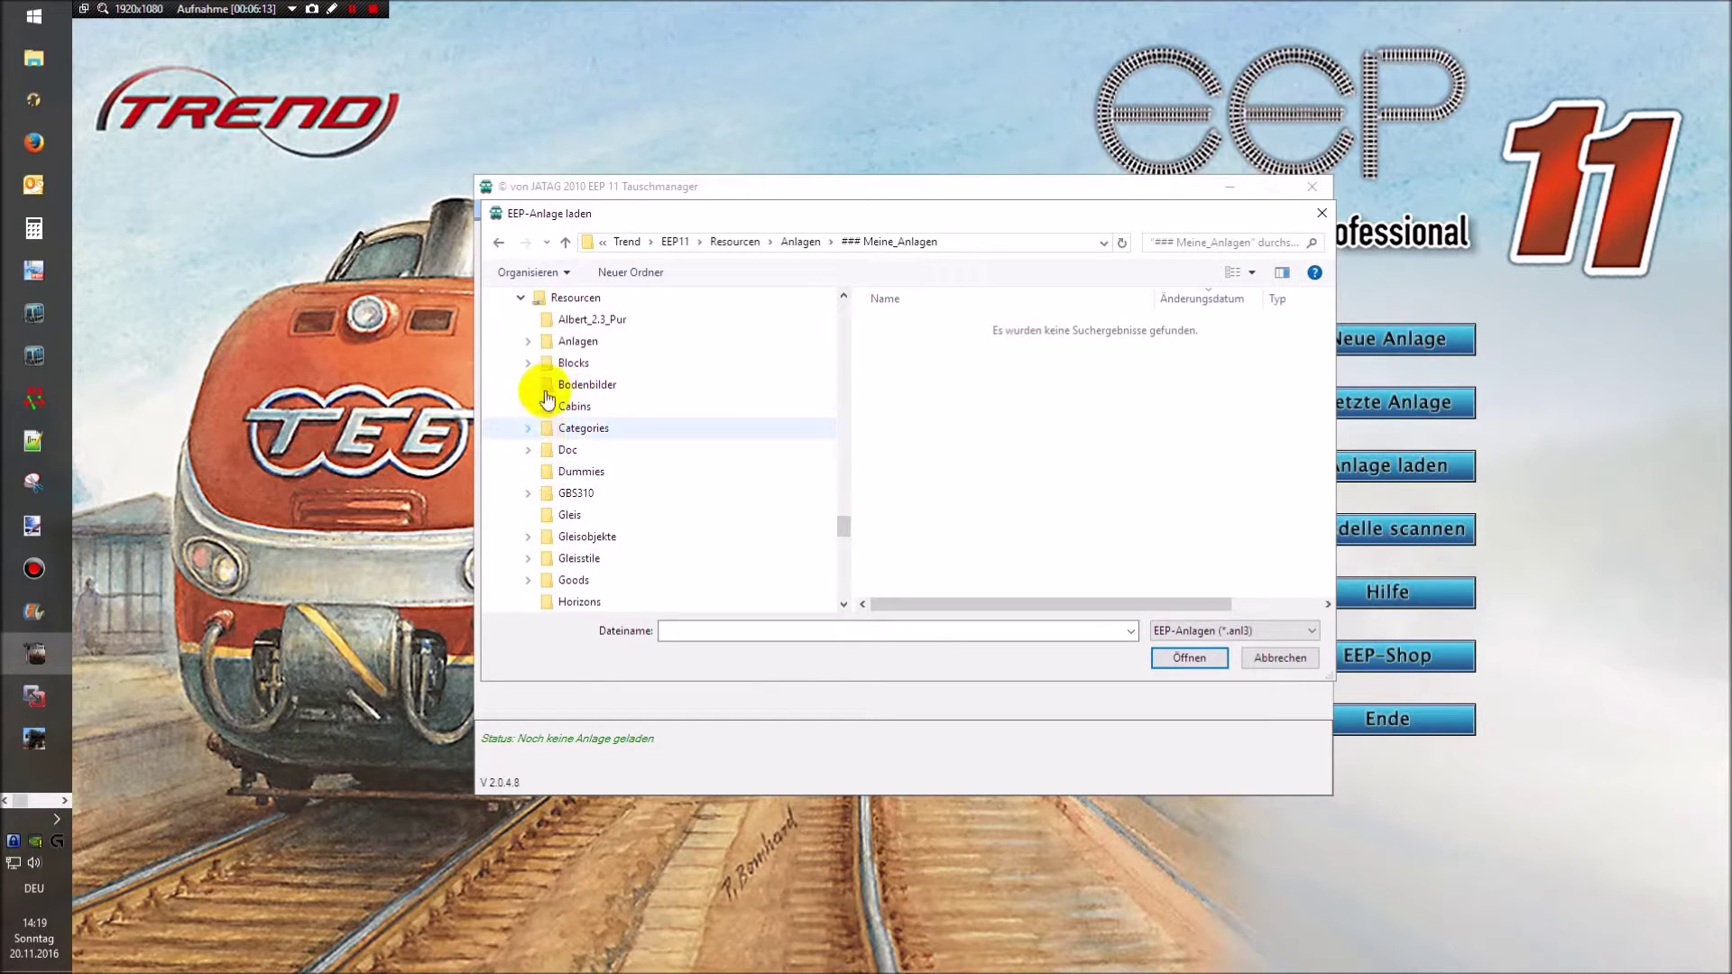
pyautogui.click(531, 341)
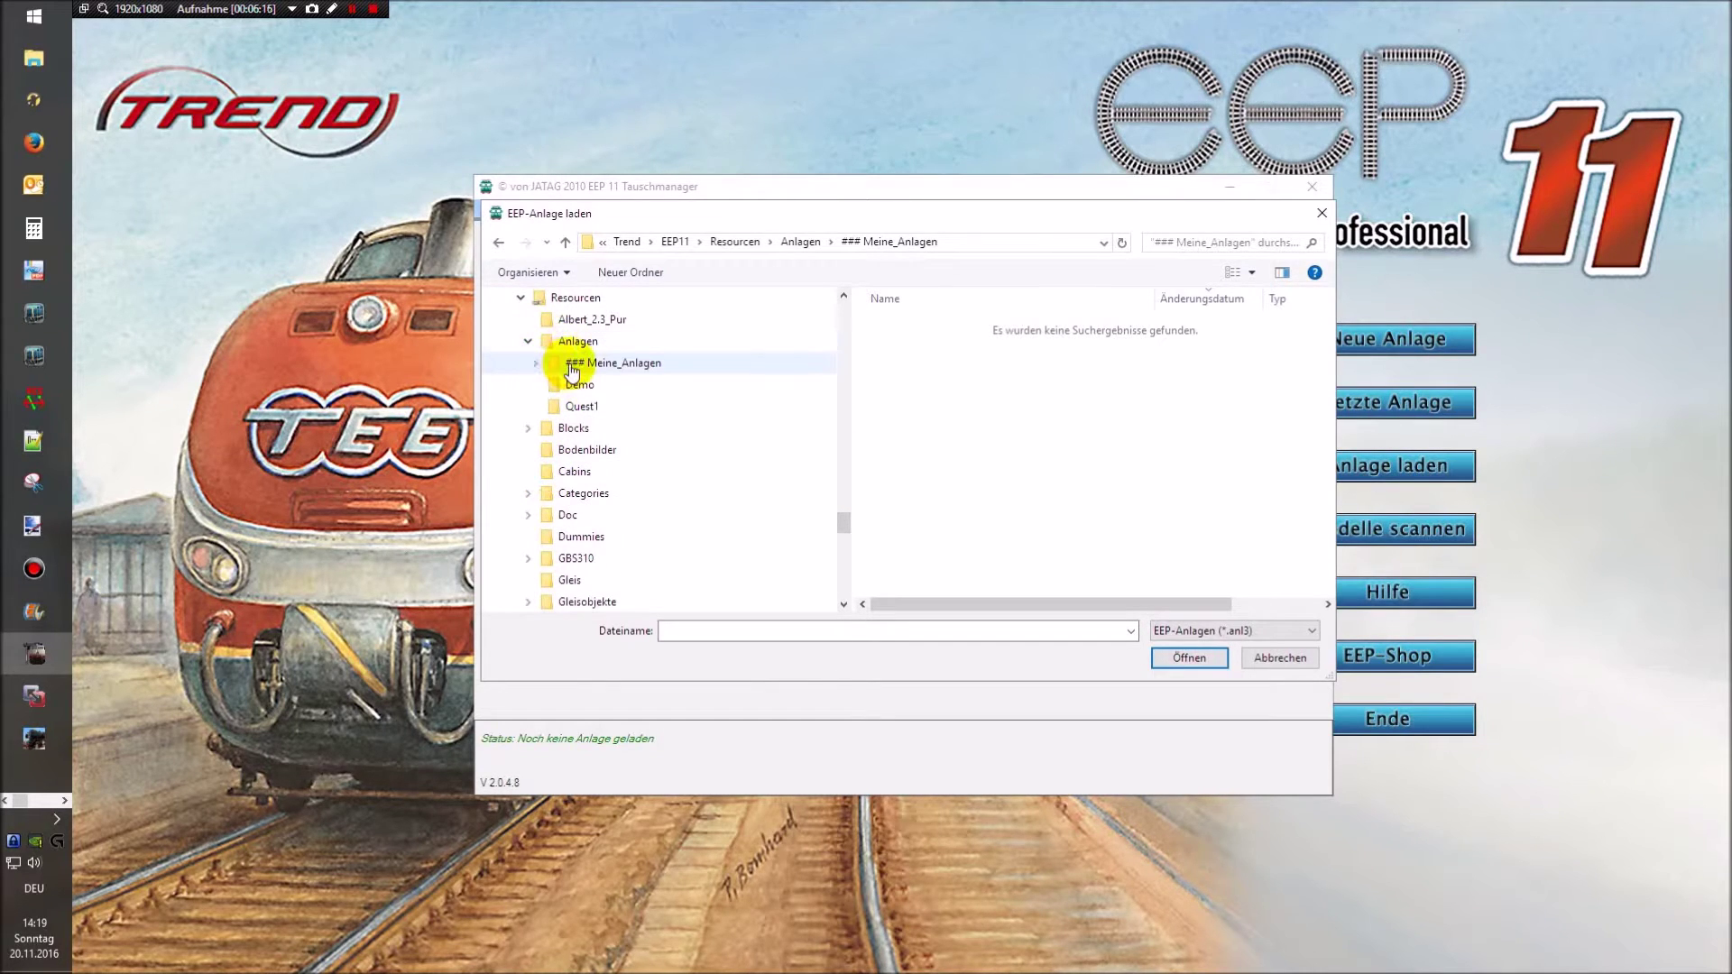
pyautogui.click(571, 366)
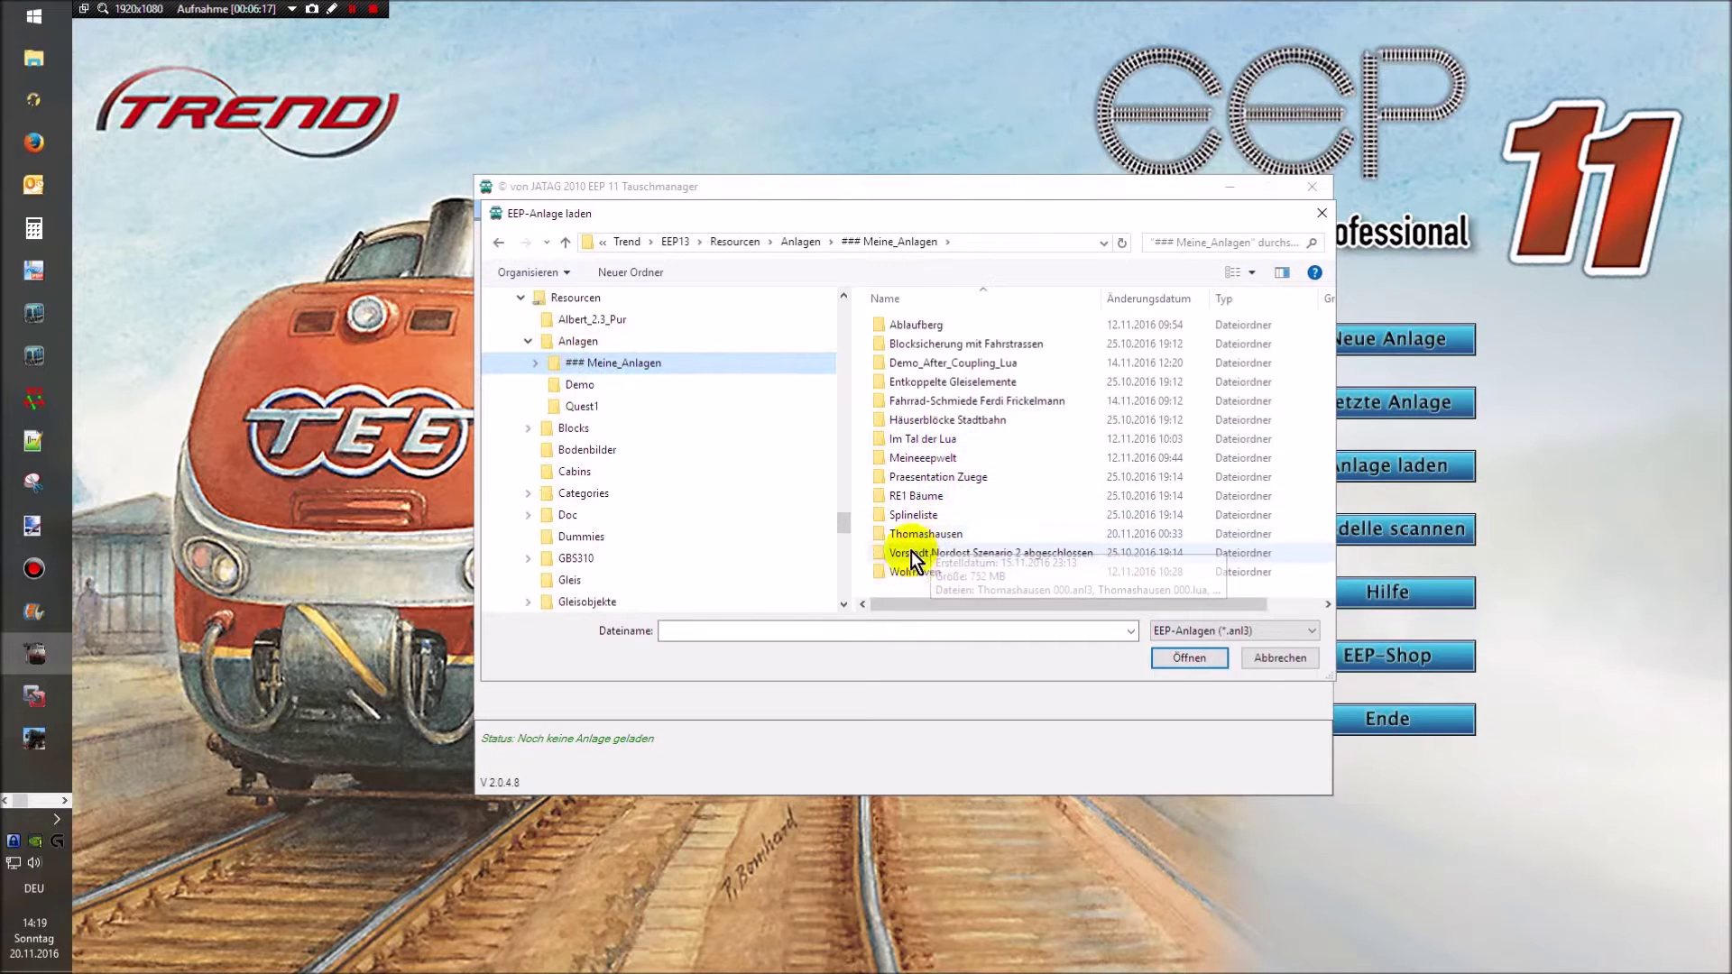
pyautogui.doubleClick(922, 534)
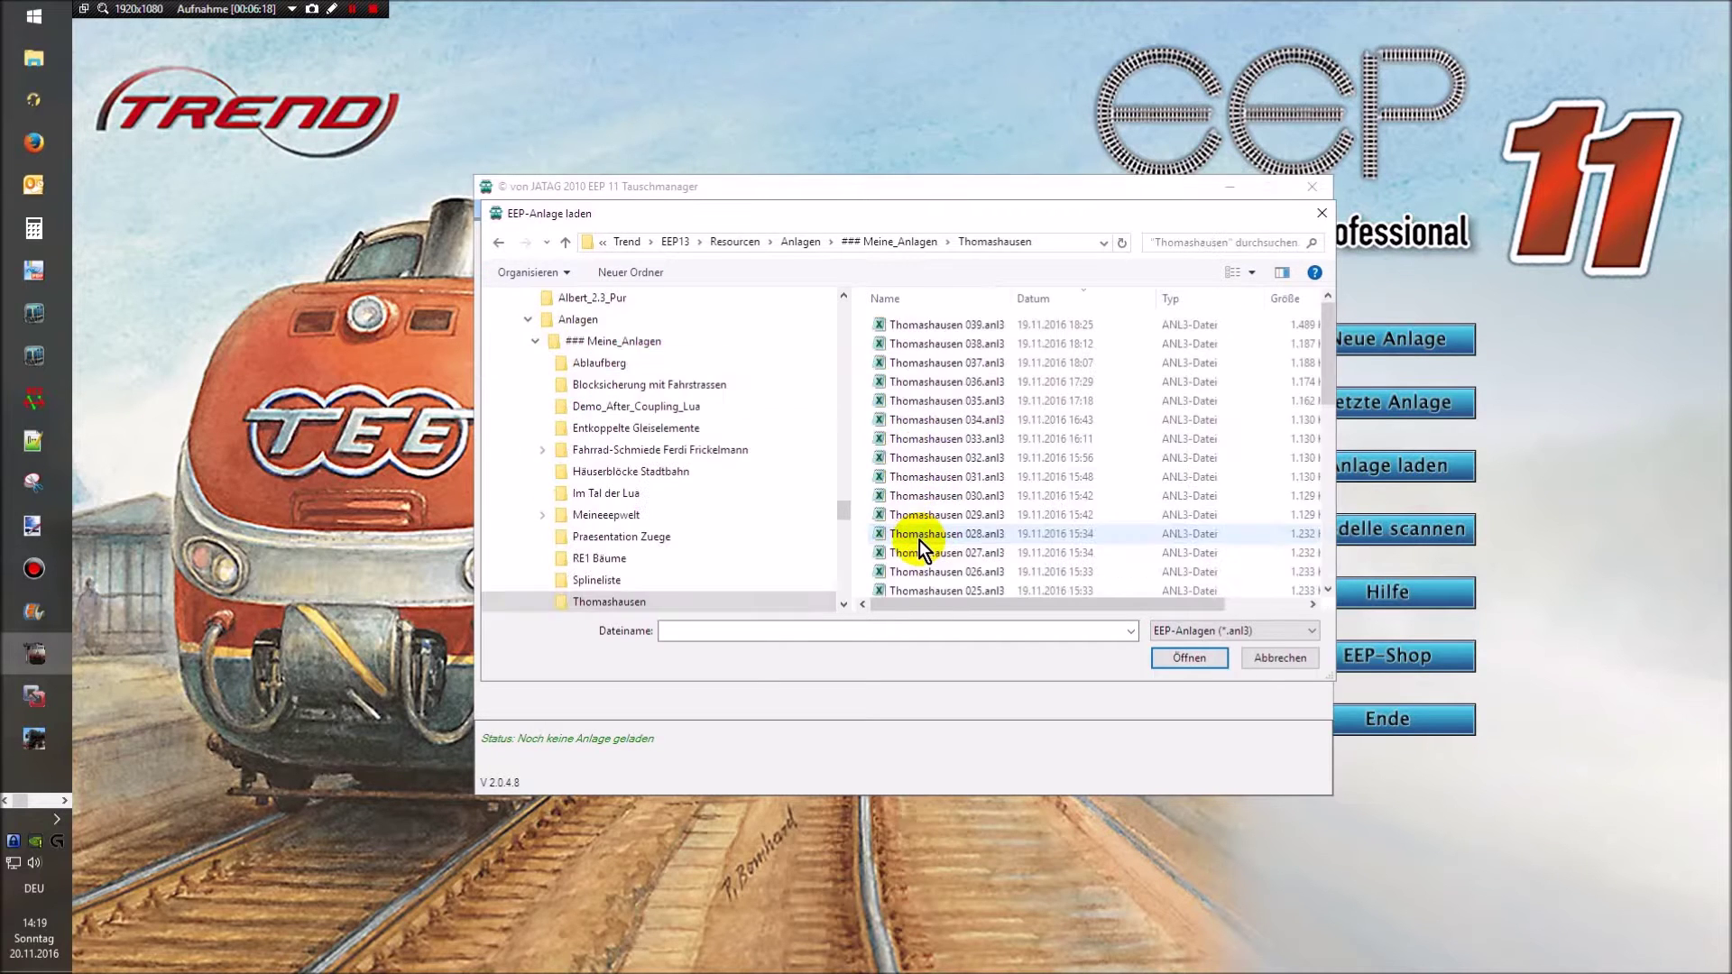
pyautogui.doubleClick(955, 327)
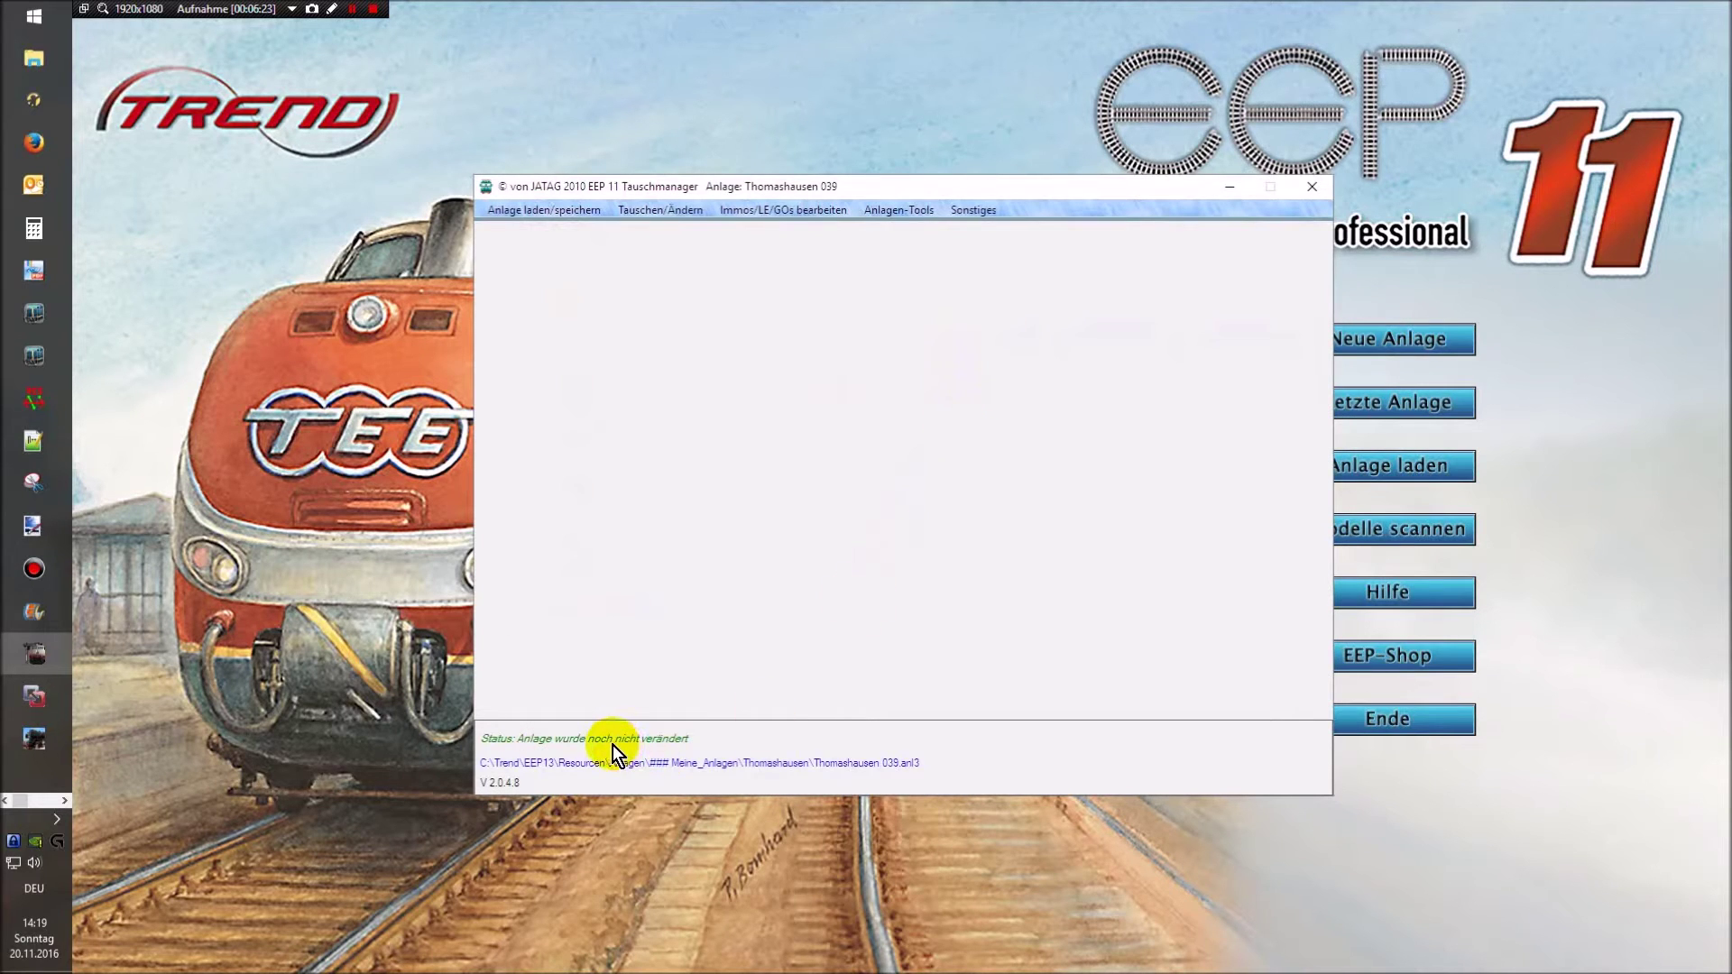
# - Consult the web page on moving disturbing 2D objects to another layer, and return to the Tauschmanager
pyautogui.click(645, 211)
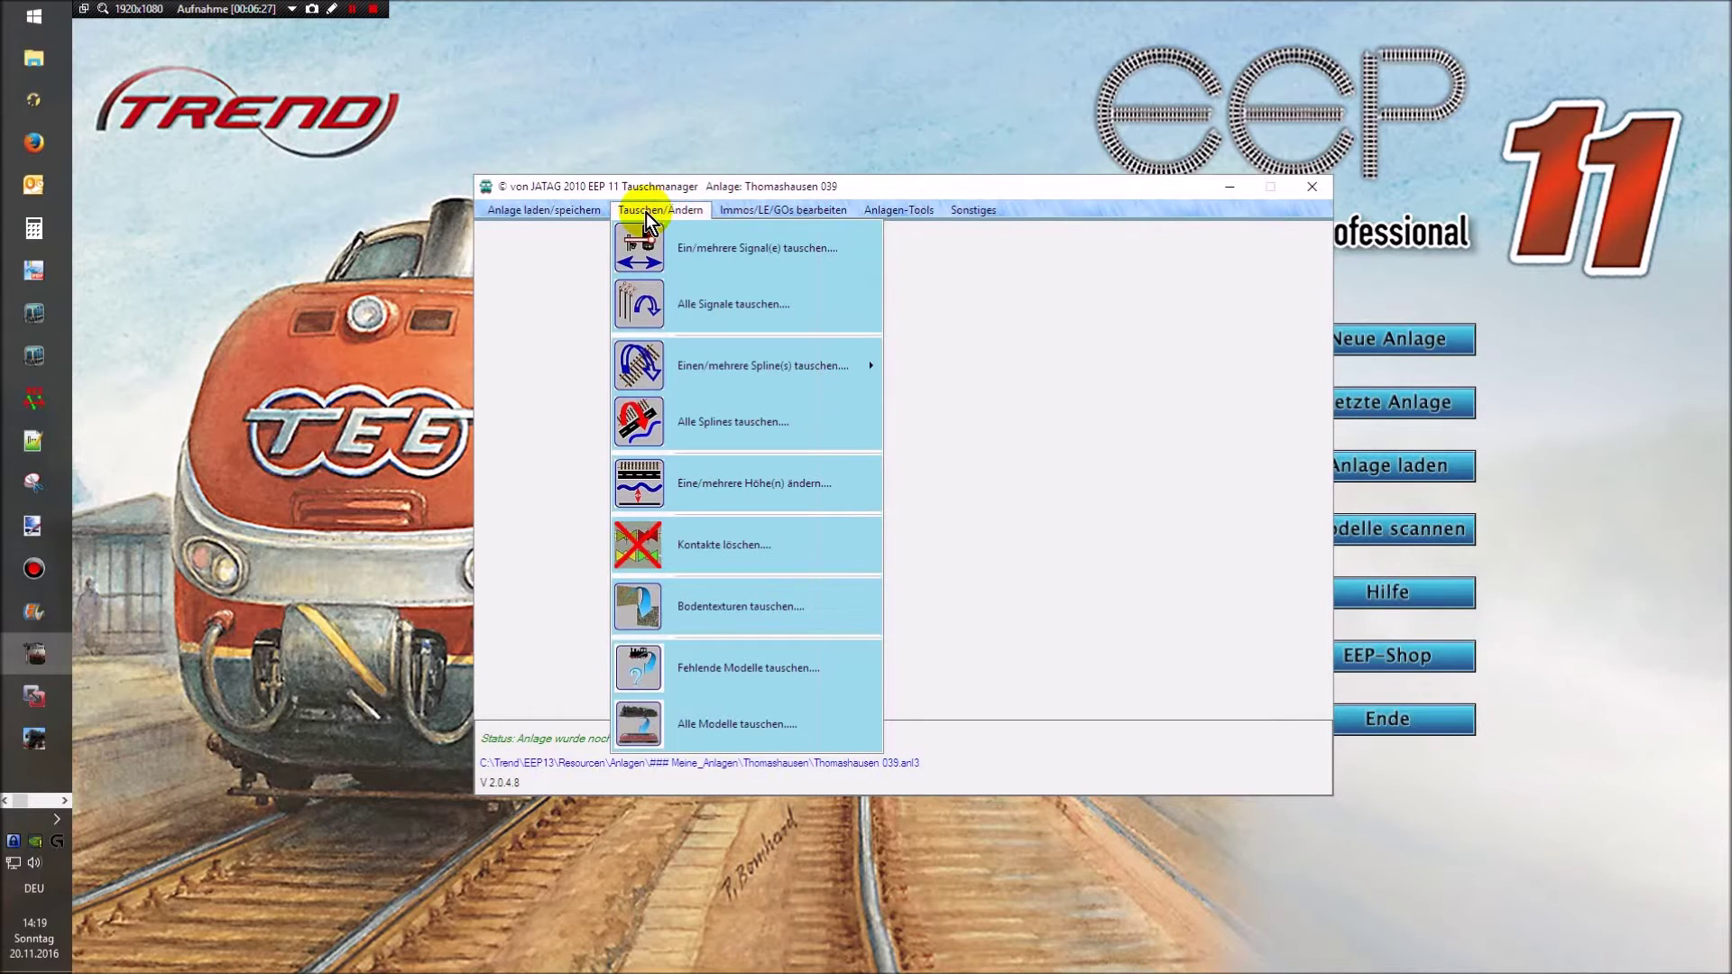
pyautogui.moveTo(544, 210)
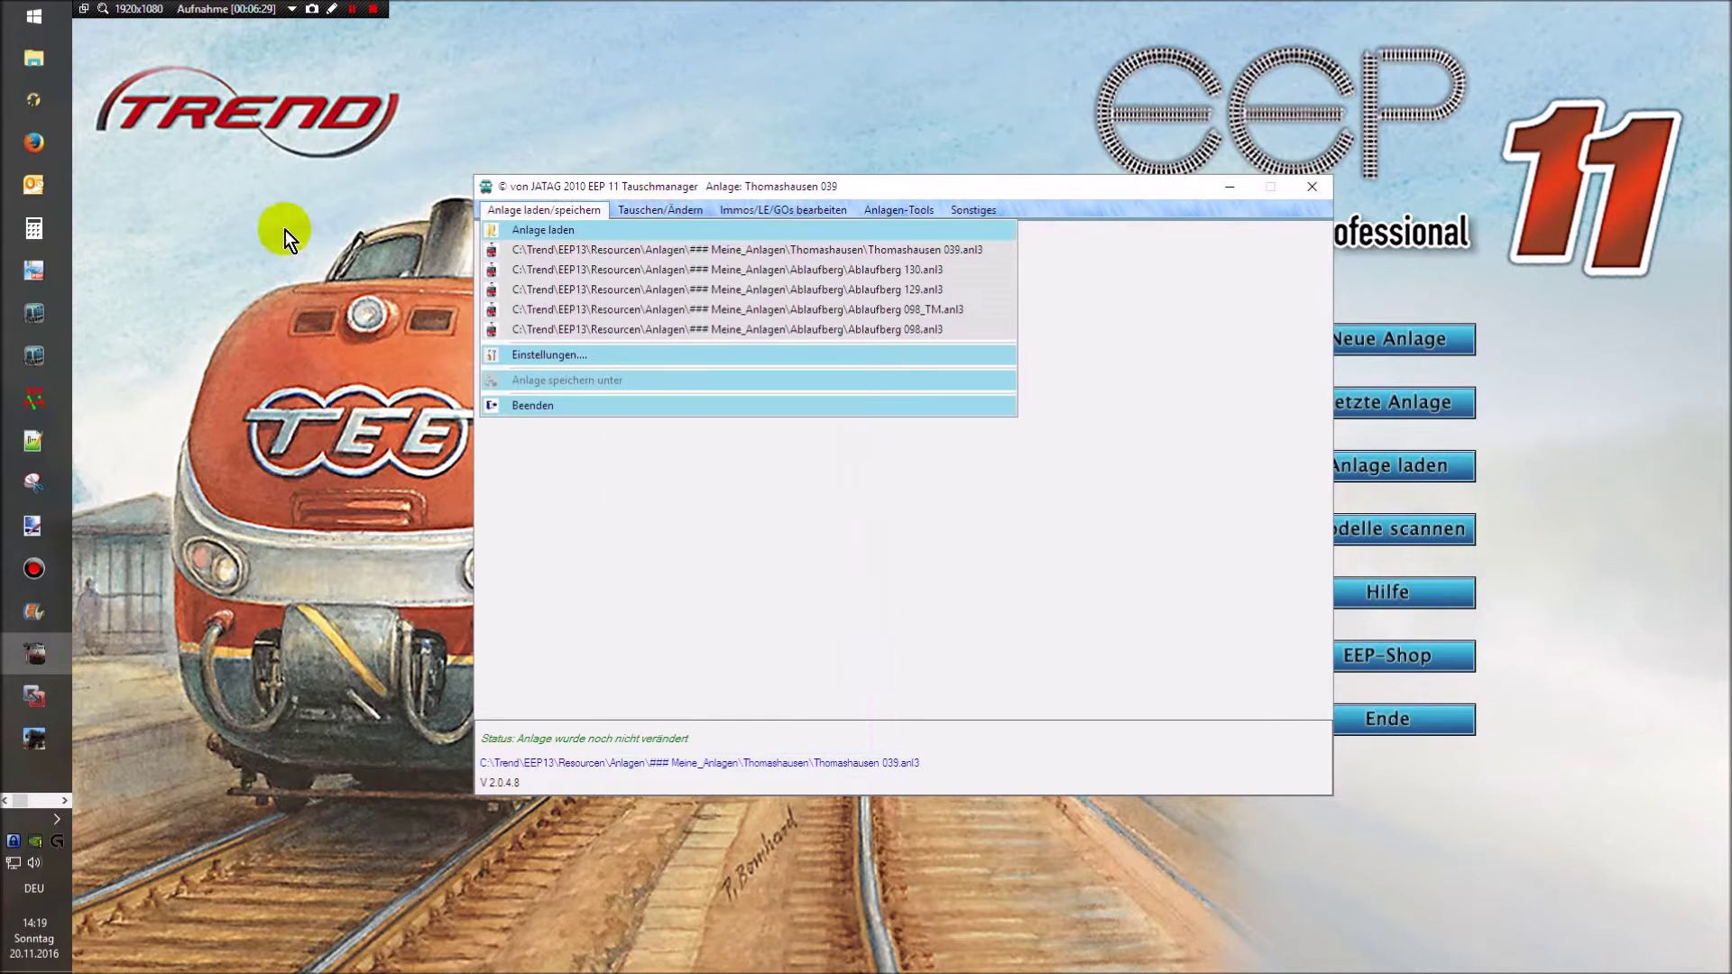
pyautogui.click(37, 142)
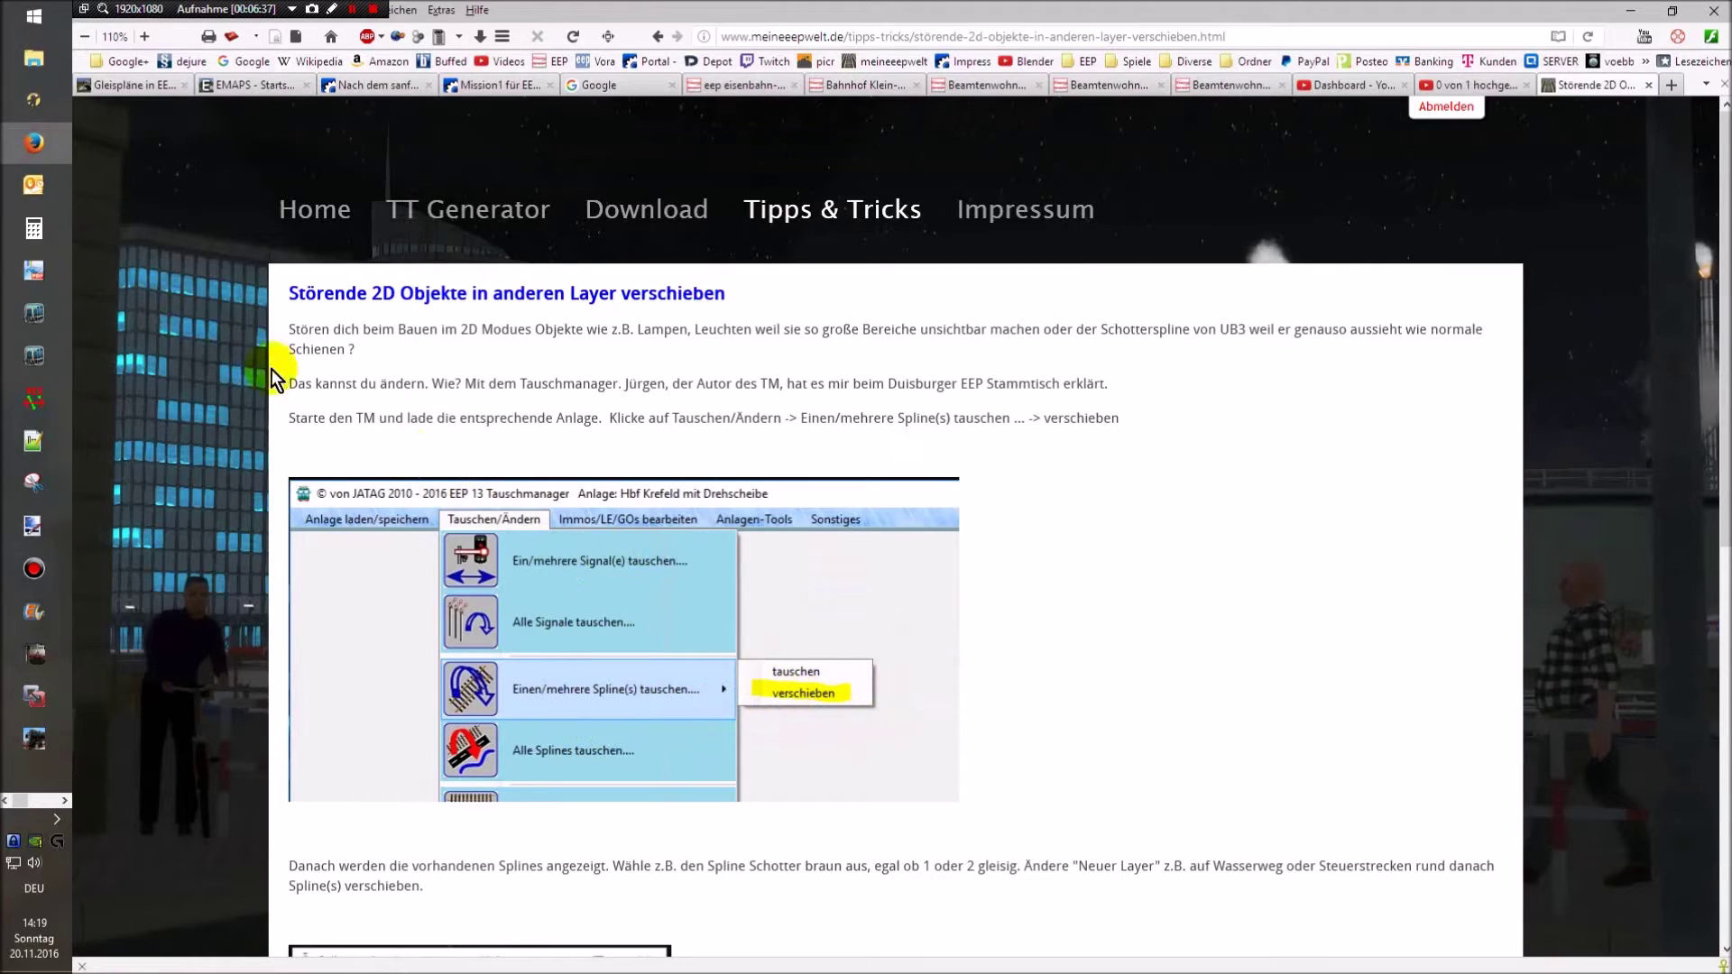
pyautogui.click(34, 667)
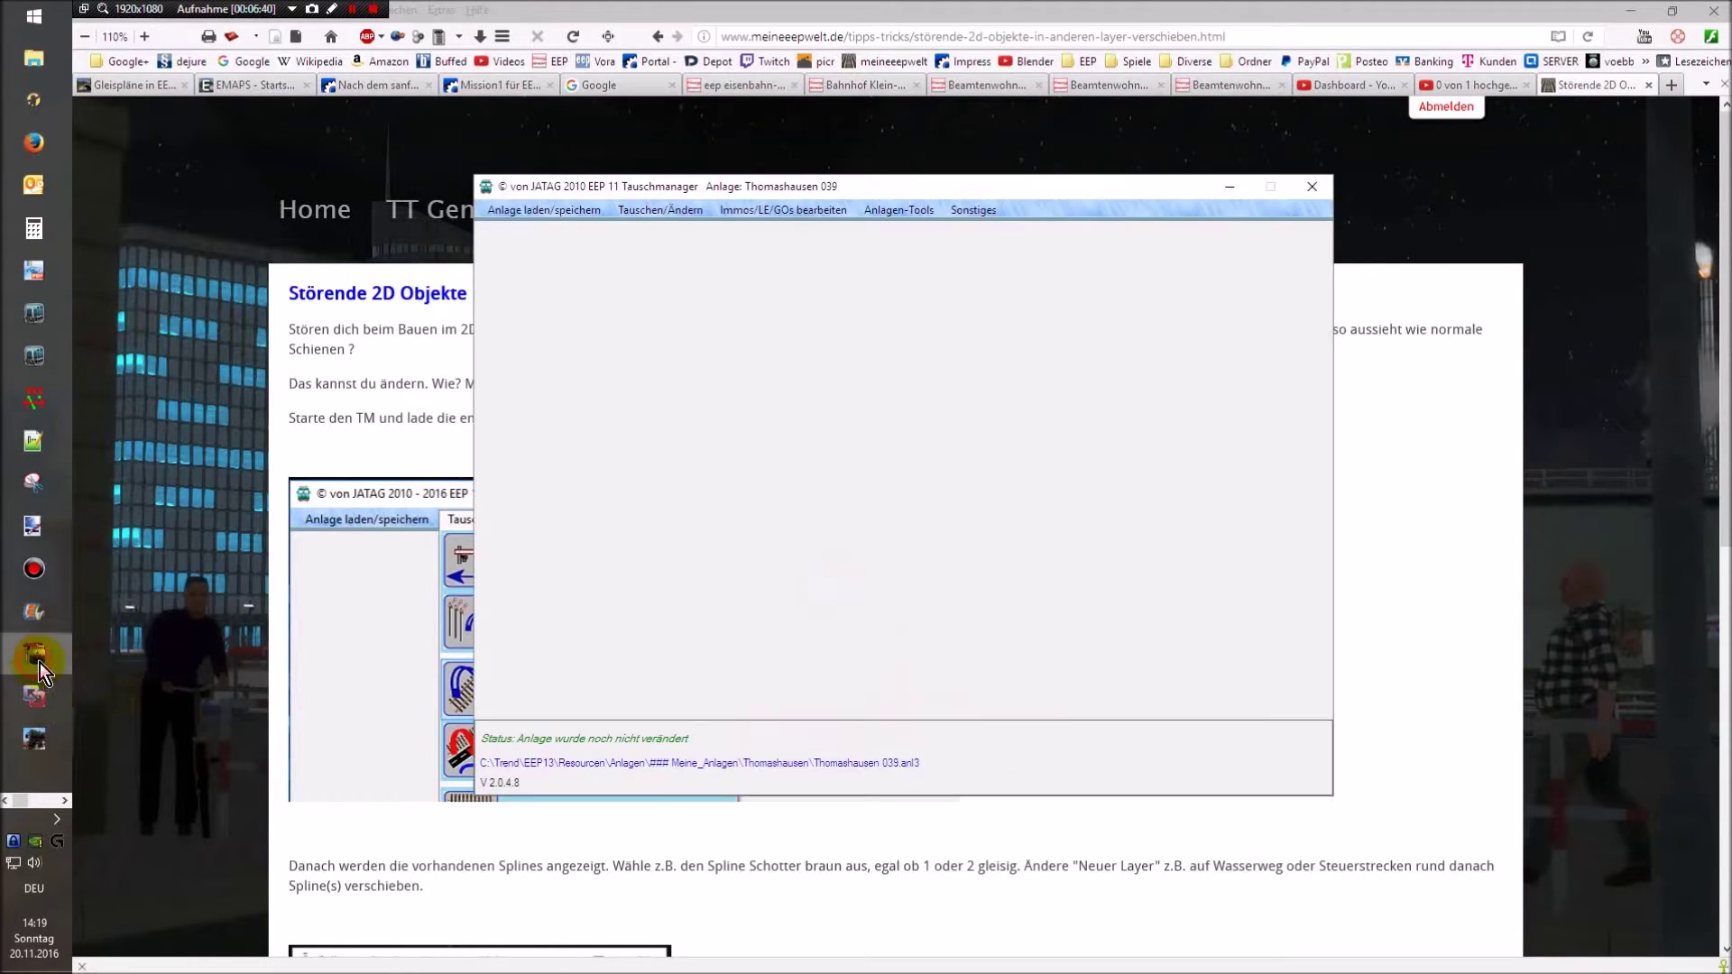
# - Open the function for moving one or more splines to another layer, and minimize the browser behind it
pyautogui.click(664, 217)
pyautogui.moveTo(639, 390)
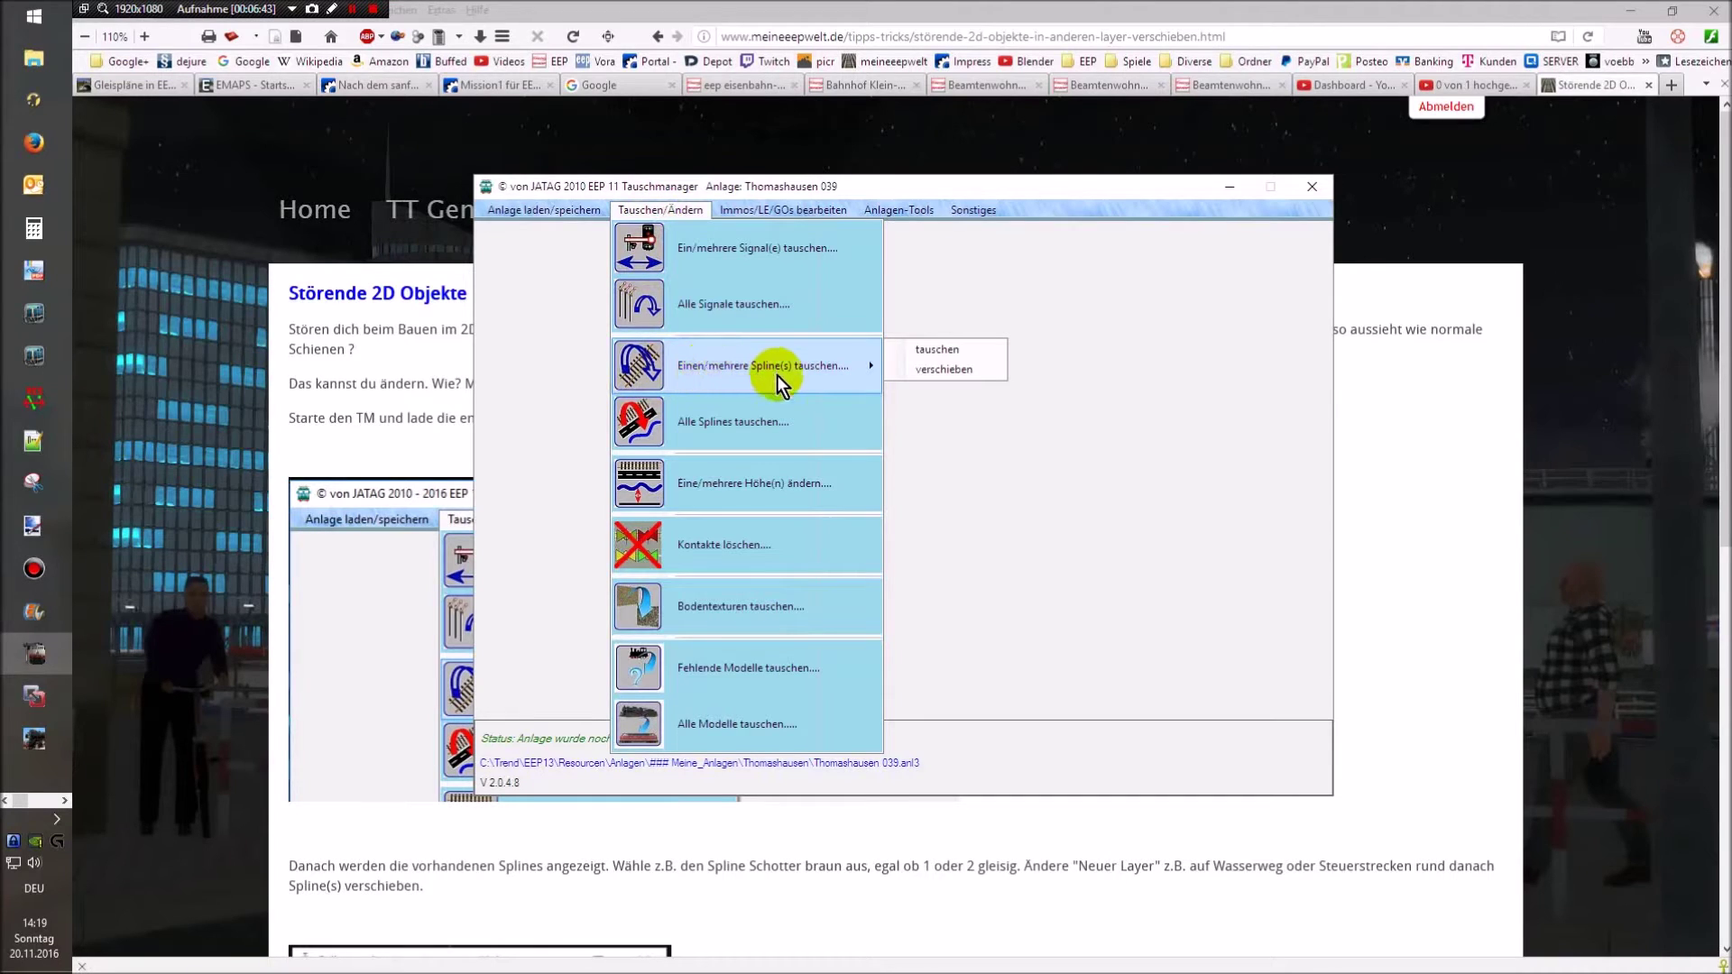
pyautogui.click(931, 371)
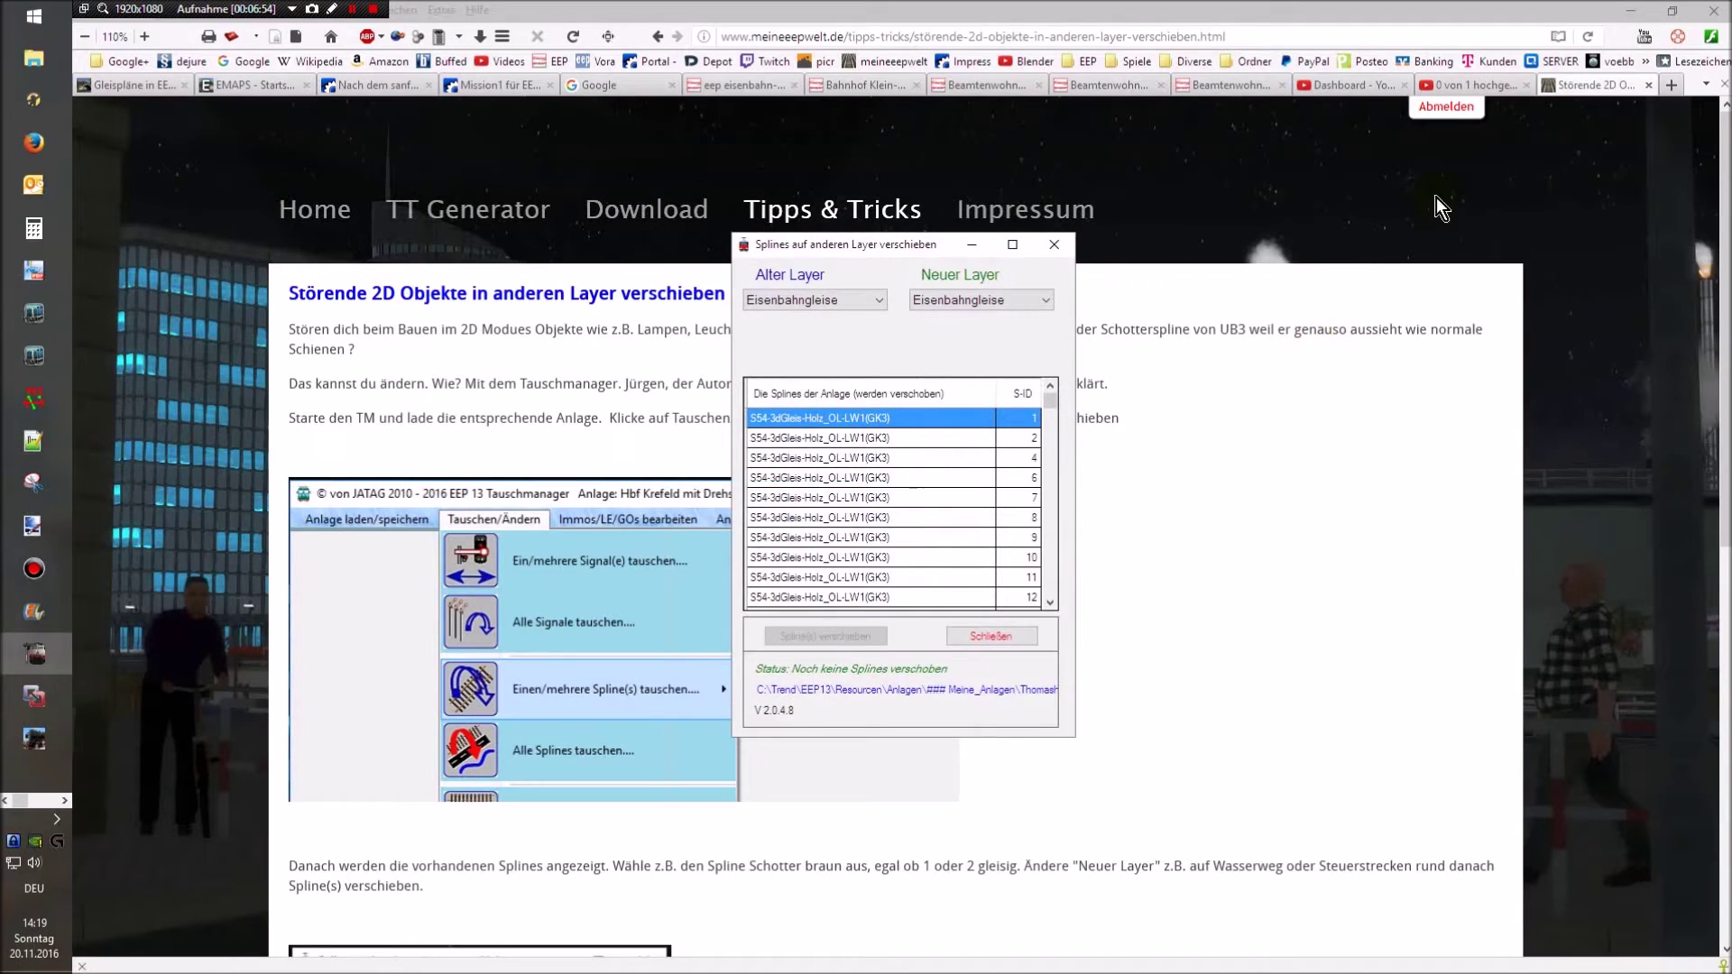
pyautogui.click(1630, 10)
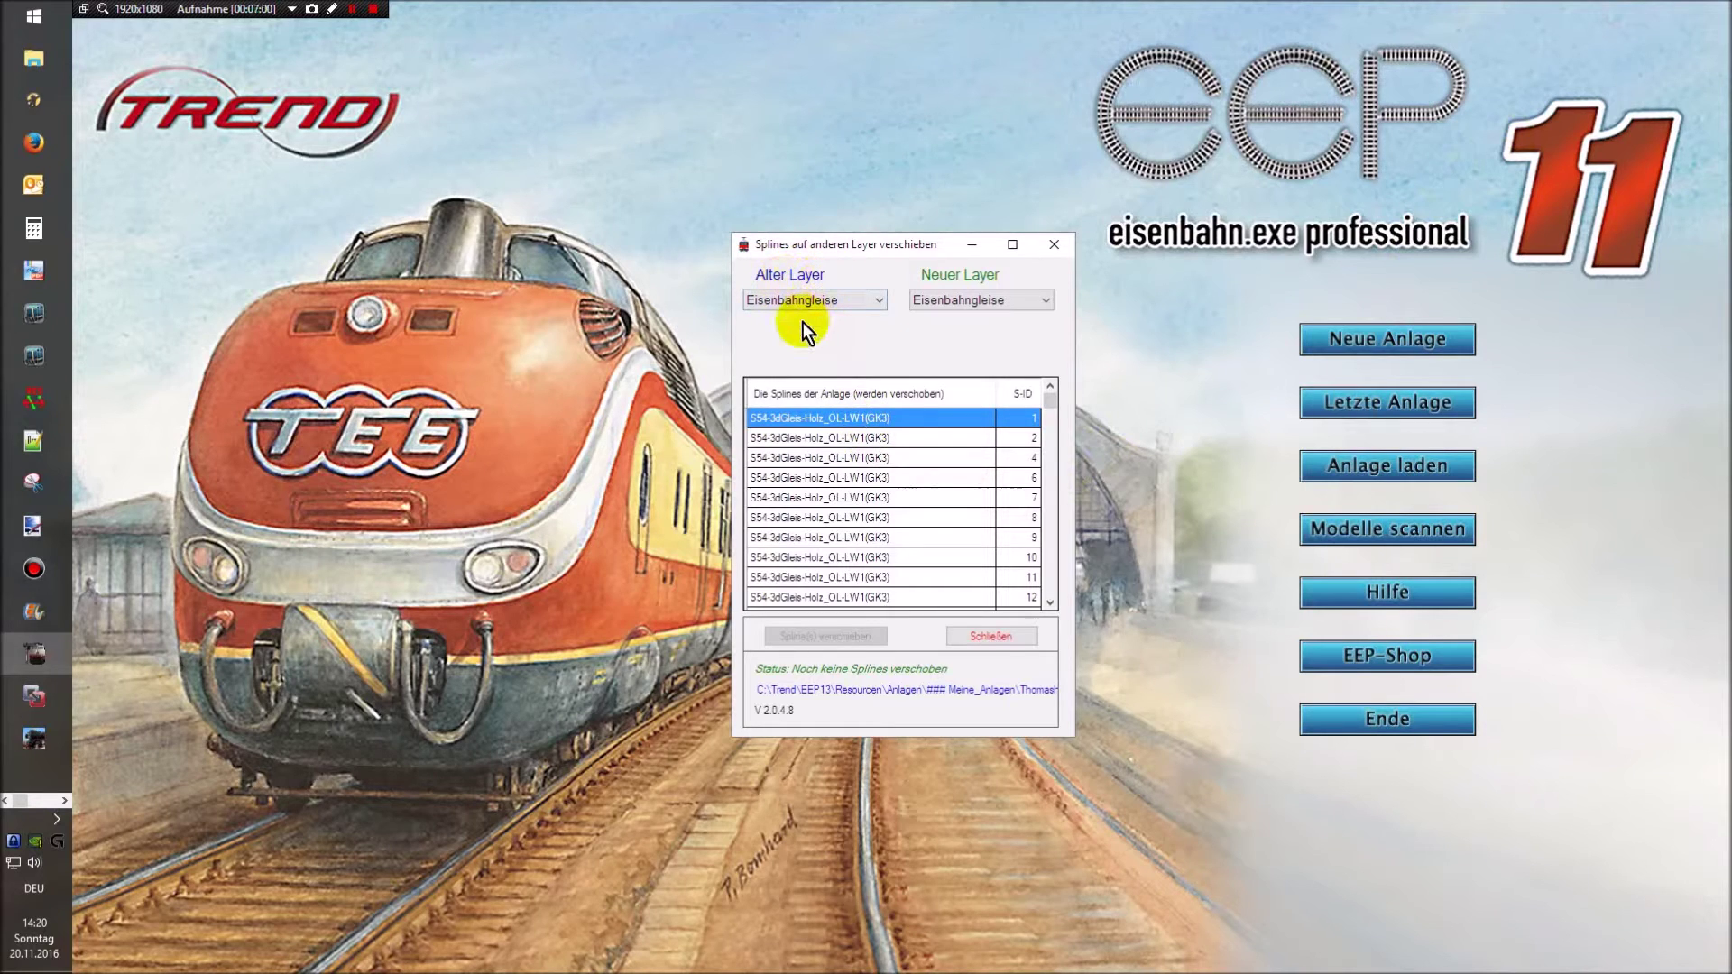
# - Sort the layout's splines by name and choose Steuerstrecken as the new layer
pyautogui.click(824, 395)
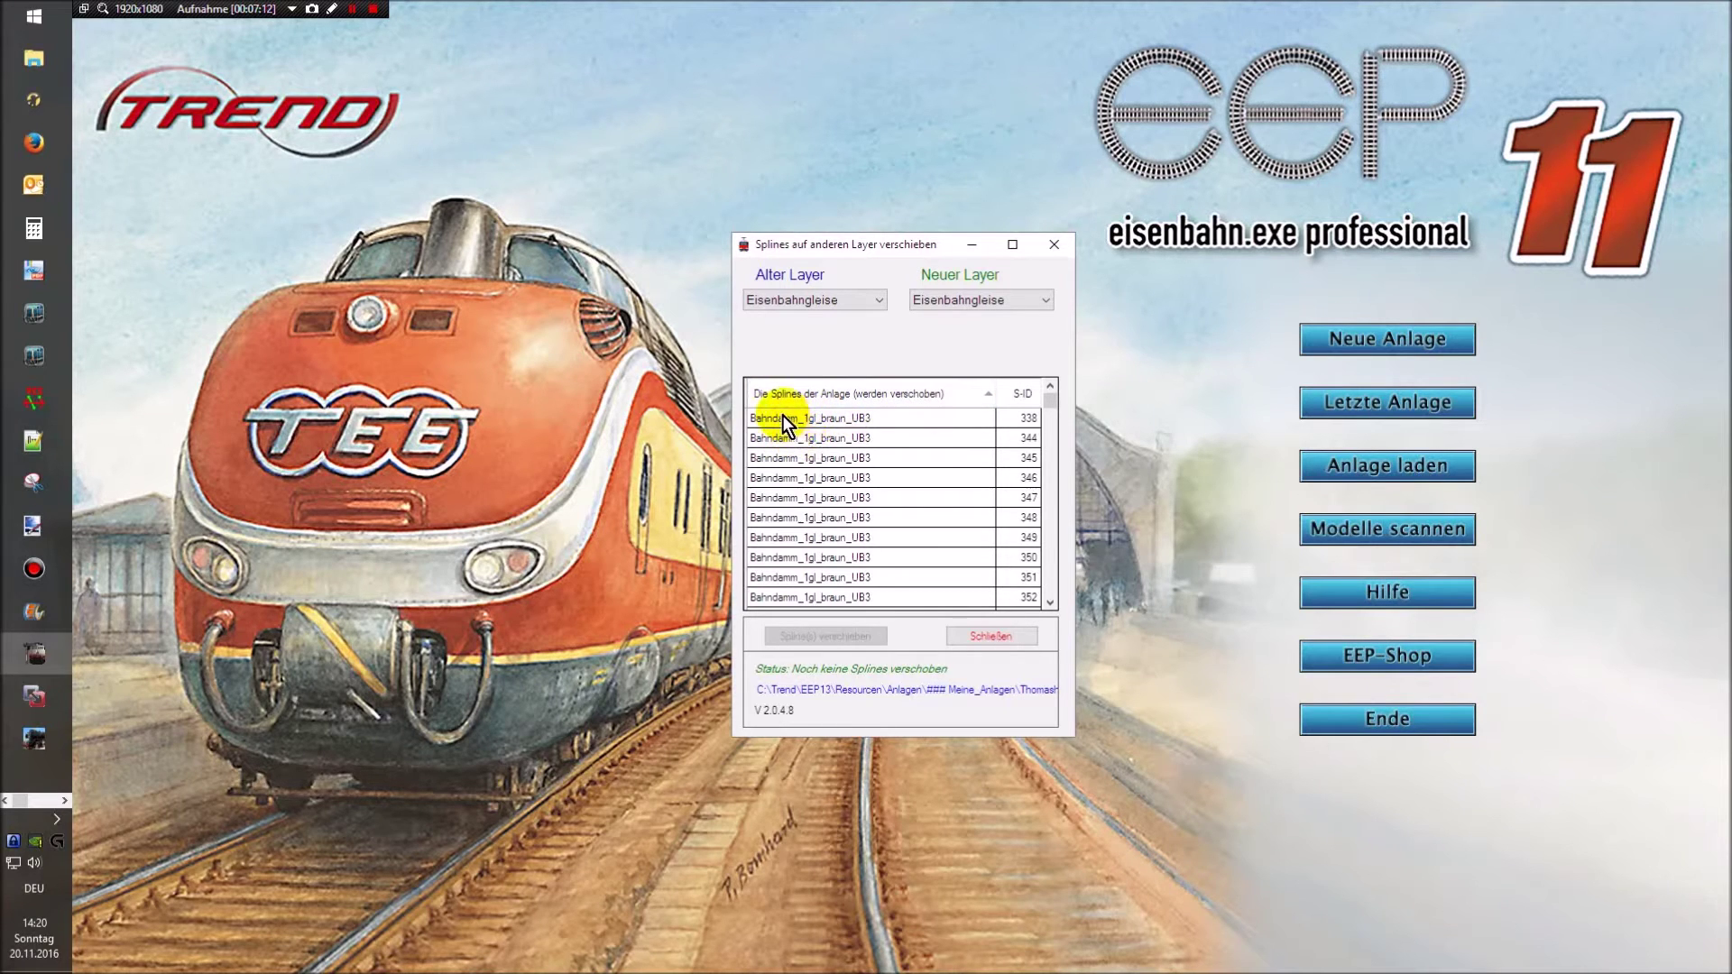
pyautogui.click(1047, 300)
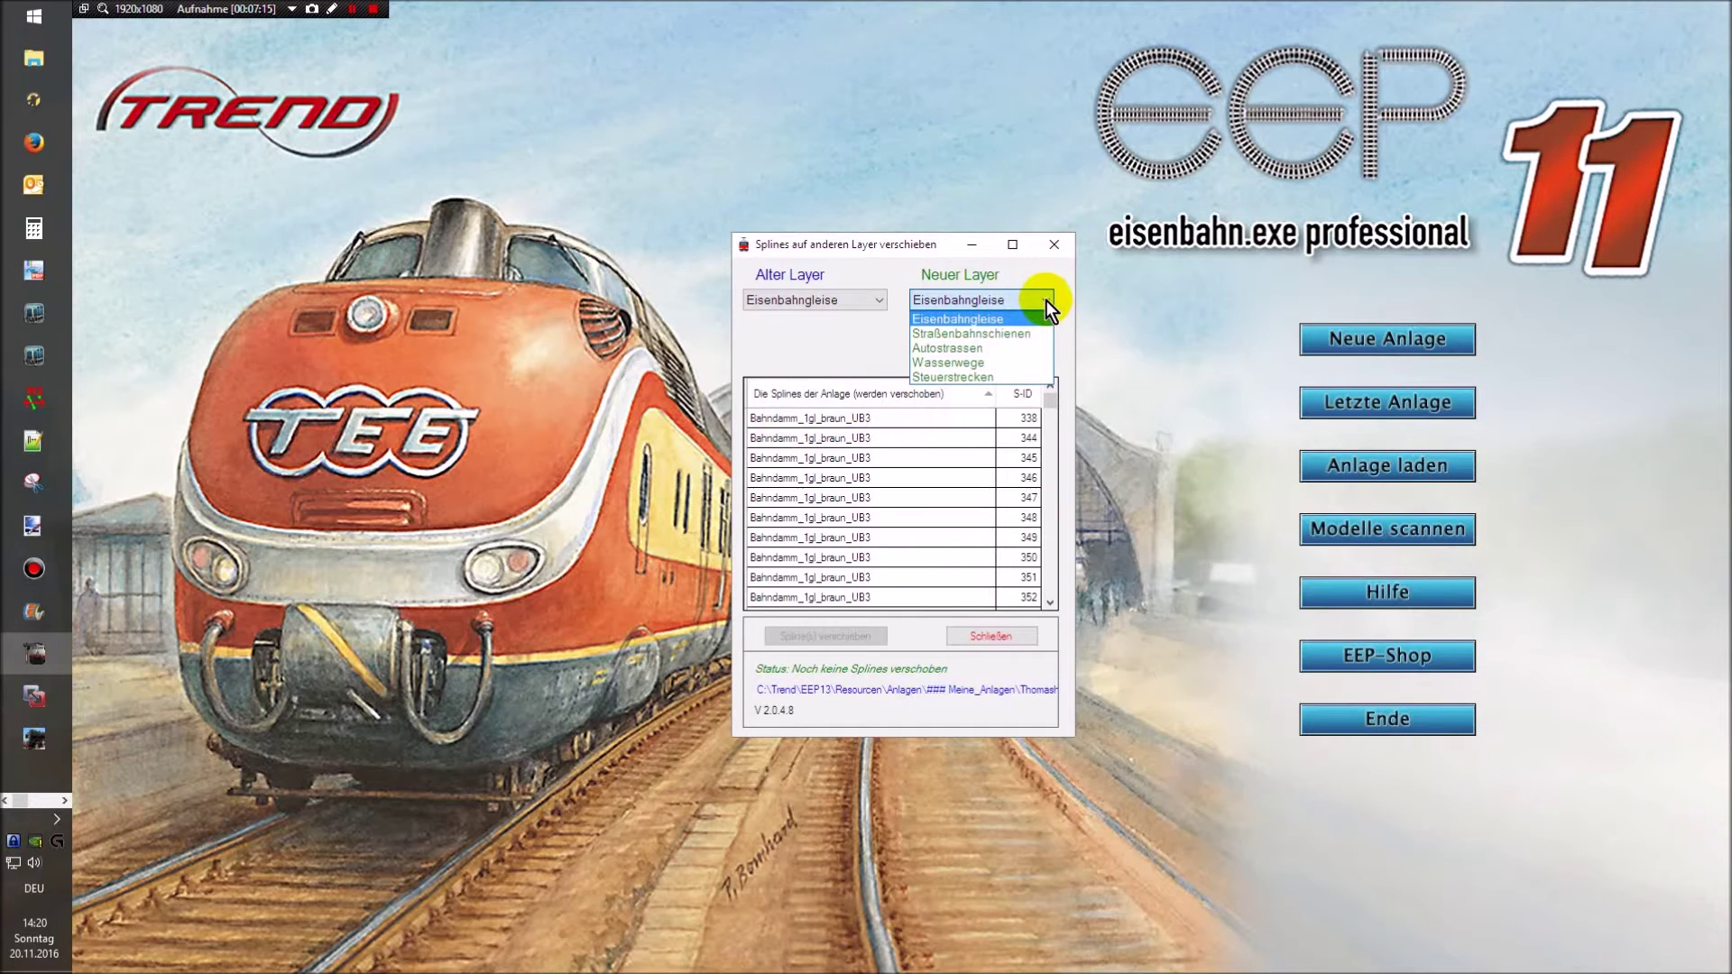
pyautogui.click(964, 379)
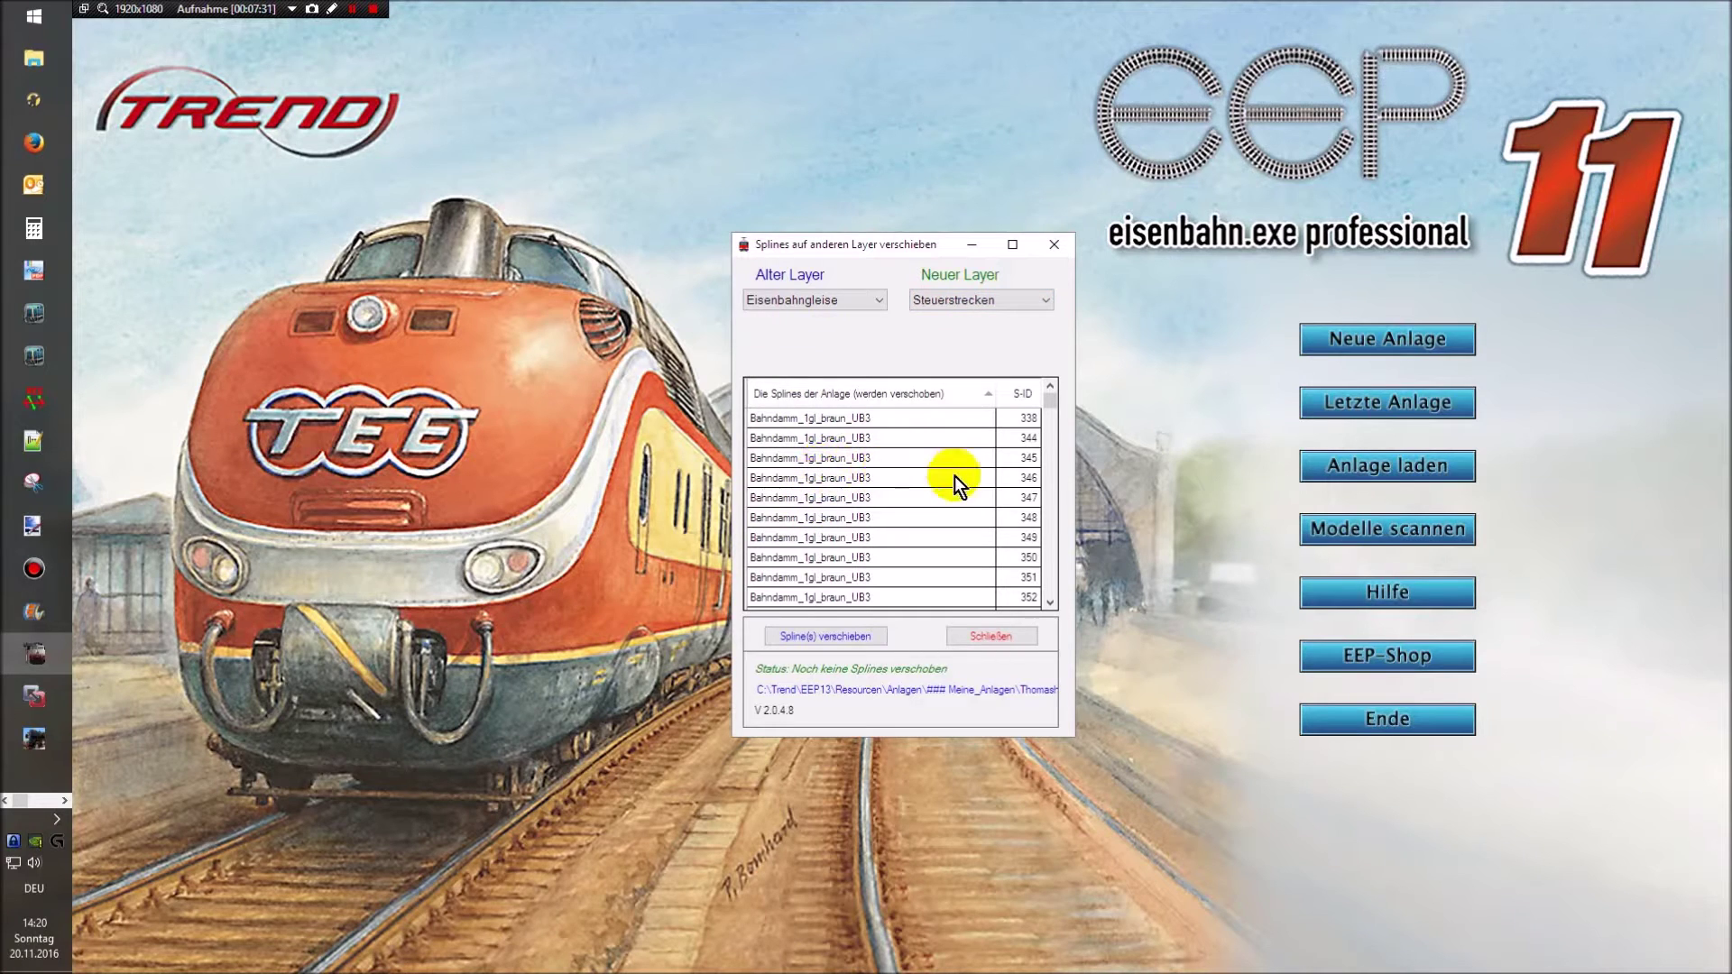
# - Select all Bahndamm_1gl_braun_UB3 and Bahndamm_2gl_braun_UB3 splines as one range and move them from Eisenbahngleise to the Steuerstrecken layer
pyautogui.click(784, 423)
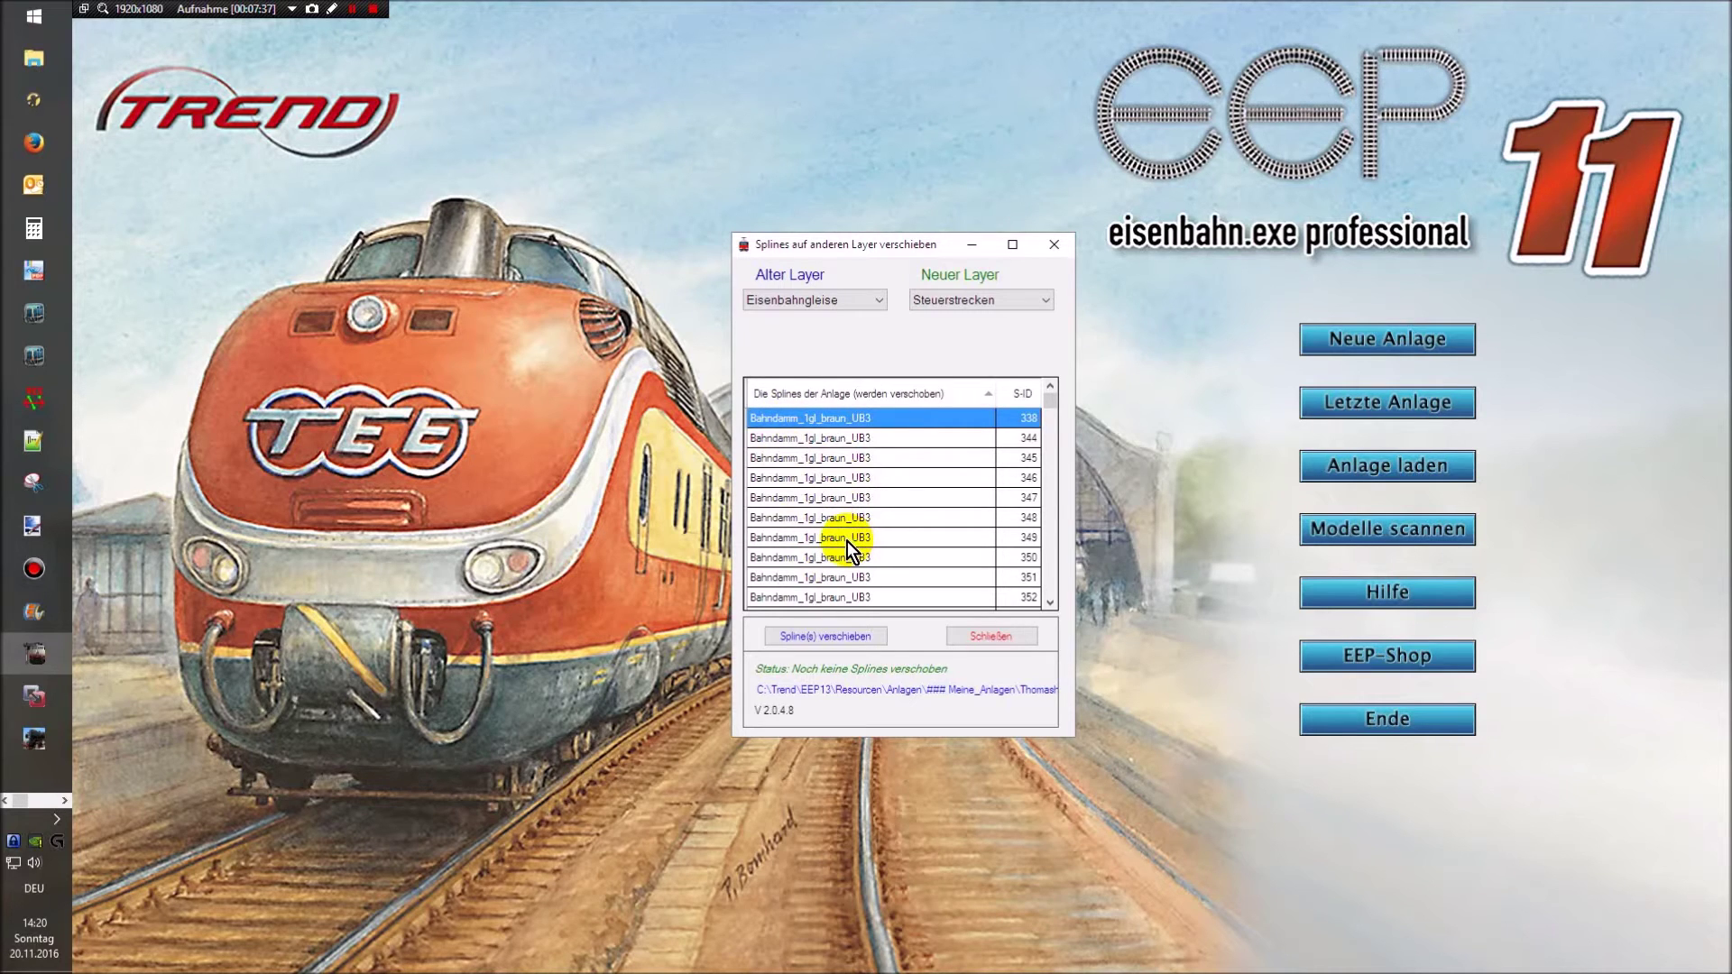
pyautogui.click(1051, 602)
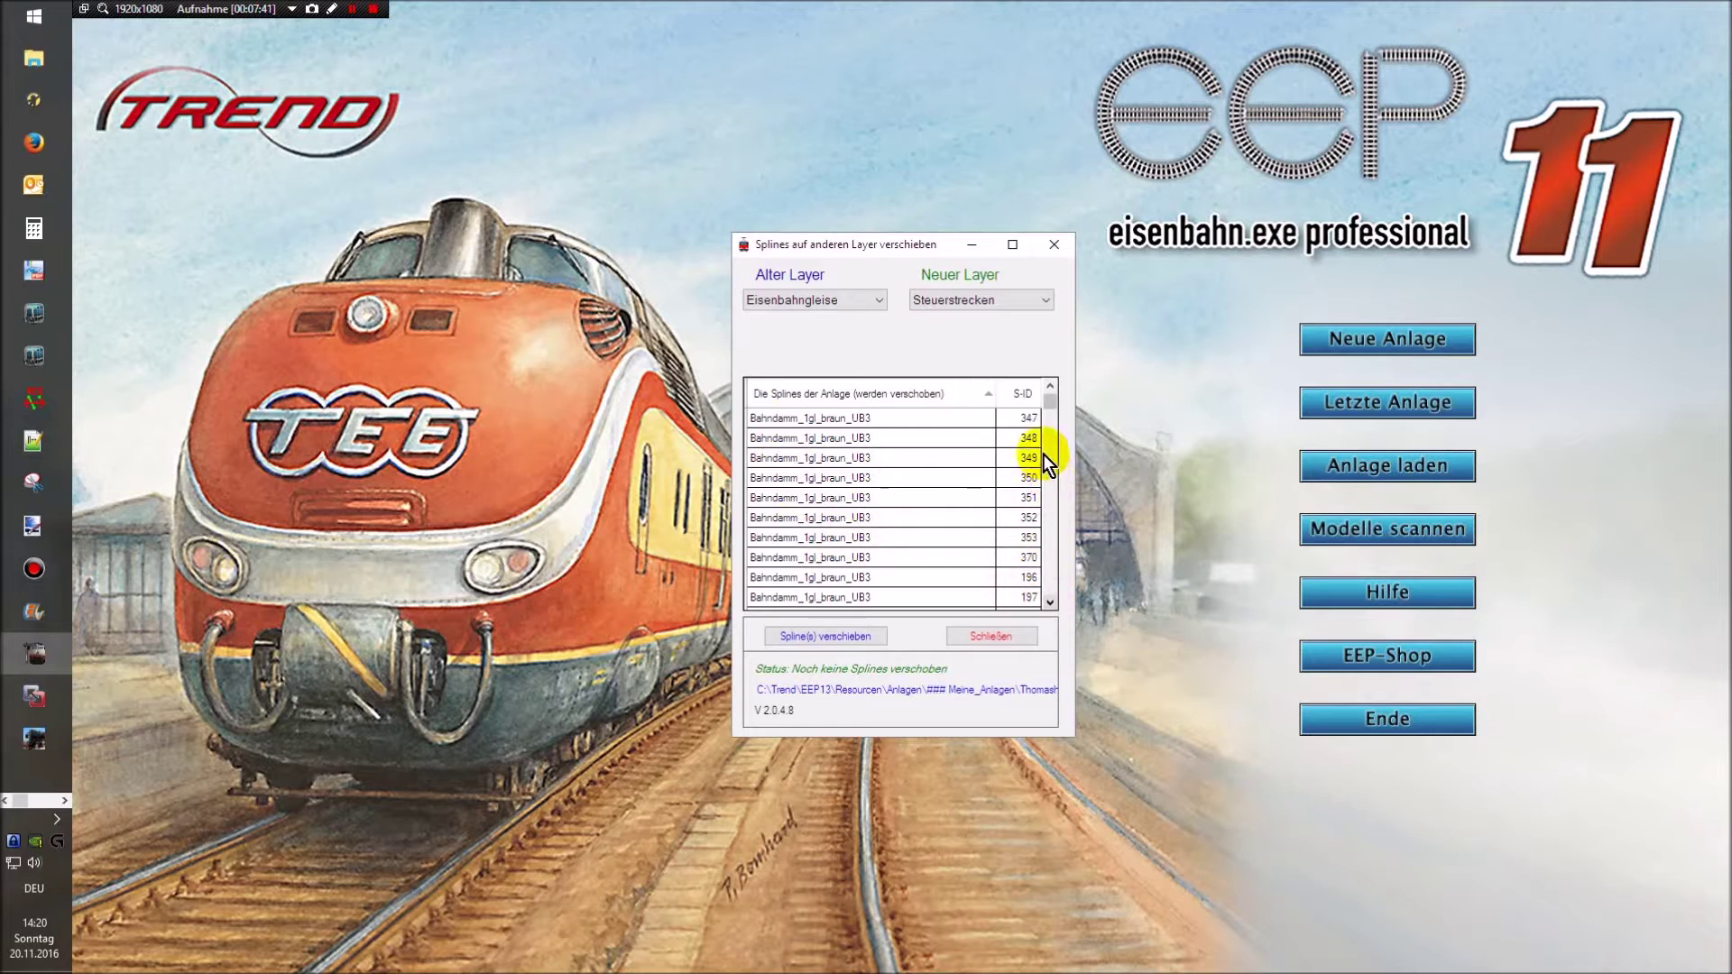
pyautogui.moveTo(1048, 401); pyautogui.dragTo(1051, 418)
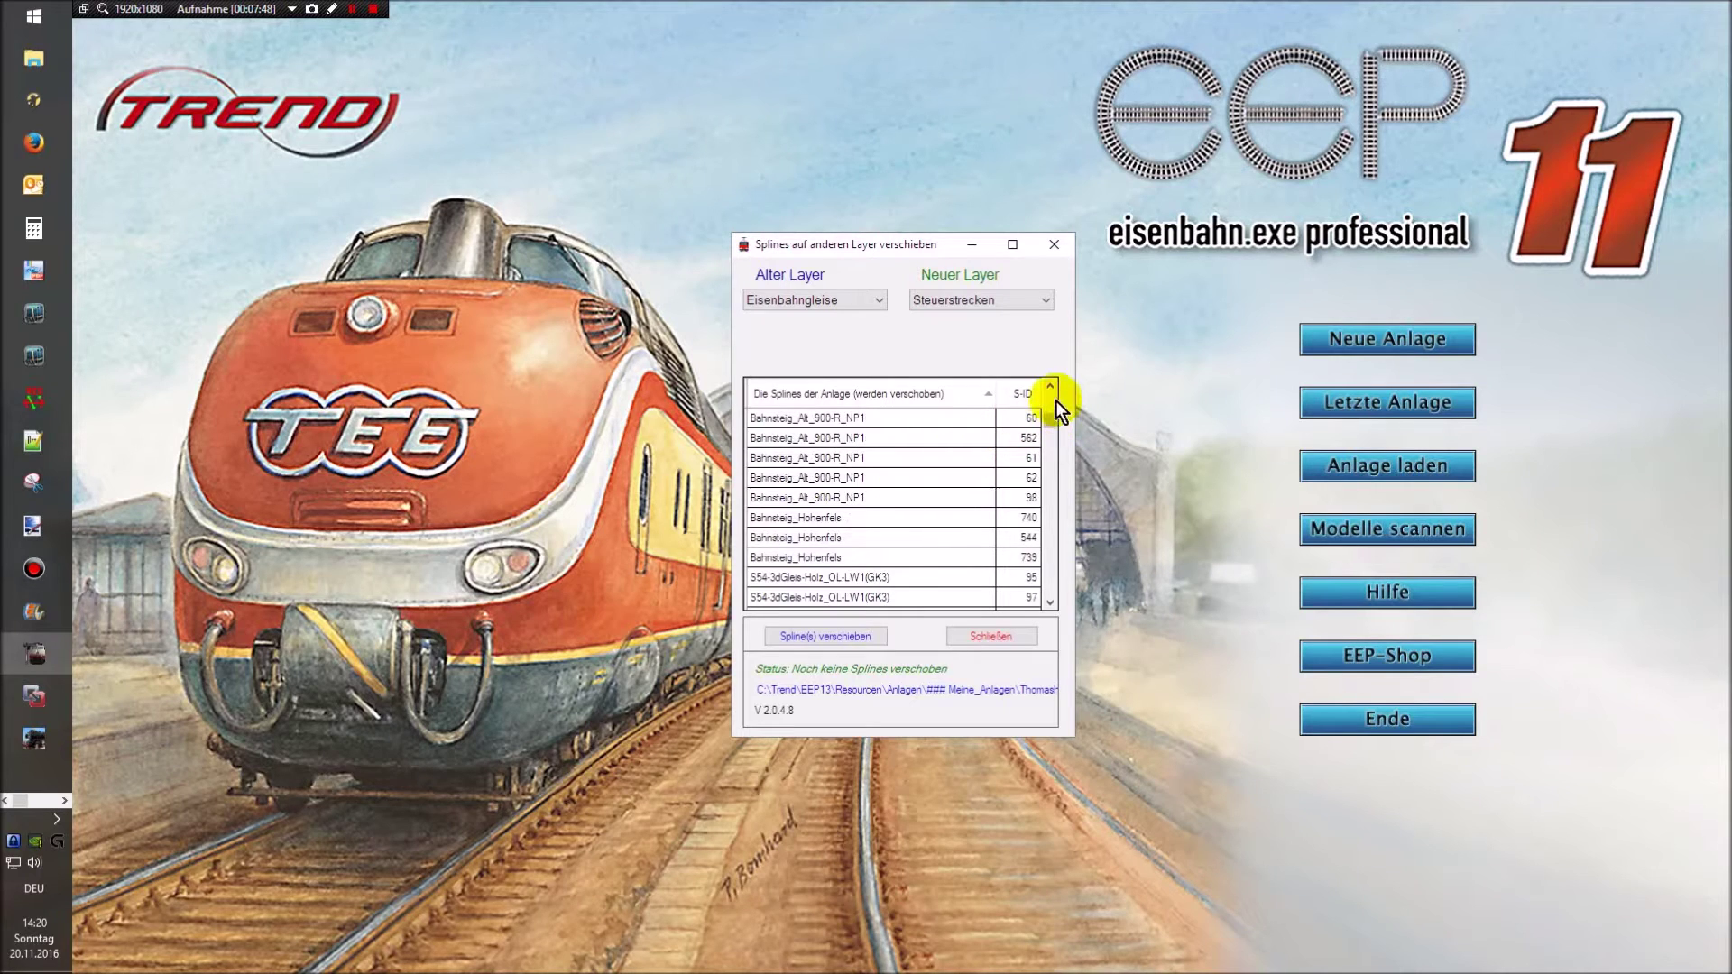
pyautogui.click(1051, 386)
pyautogui.click(1052, 385)
pyautogui.click(1051, 386)
pyautogui.click(1051, 386)
pyautogui.click(1051, 385)
pyautogui.click(1051, 387)
pyautogui.click(1051, 385)
pyautogui.click(1051, 386)
pyautogui.click(1051, 386)
pyautogui.click(1051, 386)
pyautogui.click(1052, 385)
pyautogui.click(1052, 385)
pyautogui.click(1052, 386)
pyautogui.click(1052, 387)
pyautogui.click(1051, 387)
pyautogui.click(1051, 388)
pyautogui.click(1052, 387)
pyautogui.click(1051, 387)
pyautogui.click(1052, 388)
pyautogui.click(1052, 387)
pyautogui.click(1052, 387)
pyautogui.click(1052, 388)
pyautogui.click(1052, 387)
pyautogui.click(1050, 389)
pyautogui.click(1050, 390)
pyautogui.click(1051, 390)
pyautogui.click(1051, 390)
pyautogui.click(1050, 391)
pyautogui.click(1050, 389)
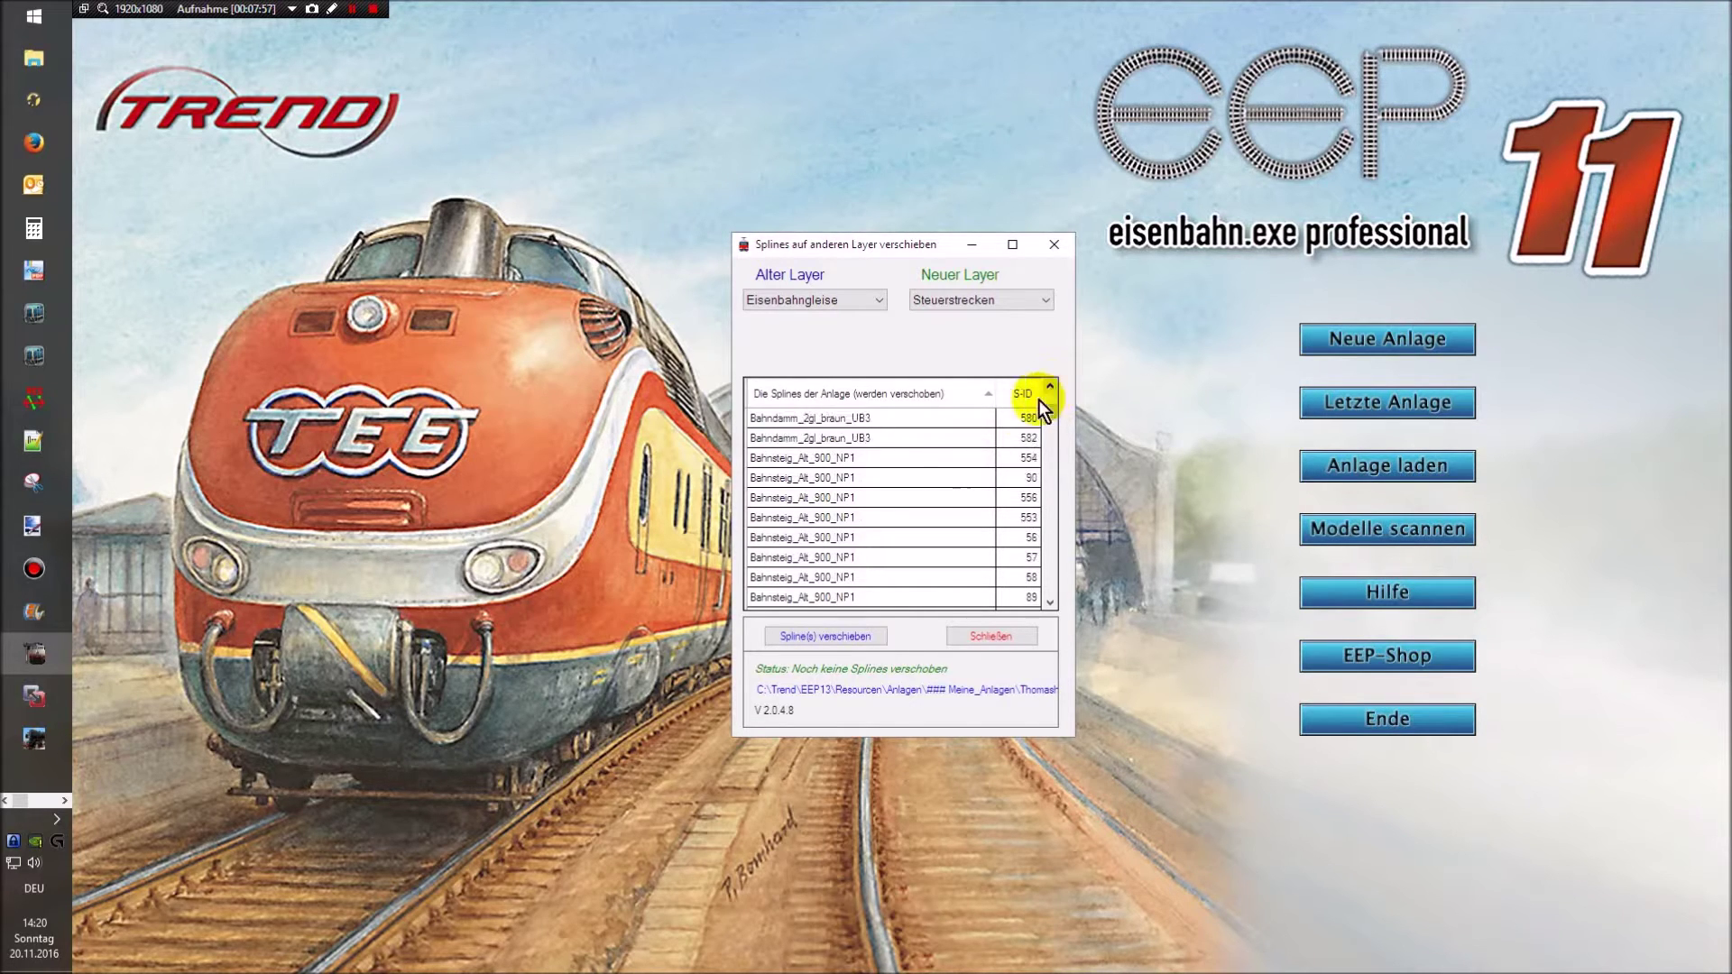
pyautogui.keyDown('shift'); pyautogui.click(797, 444); pyautogui.keyUp('shift')
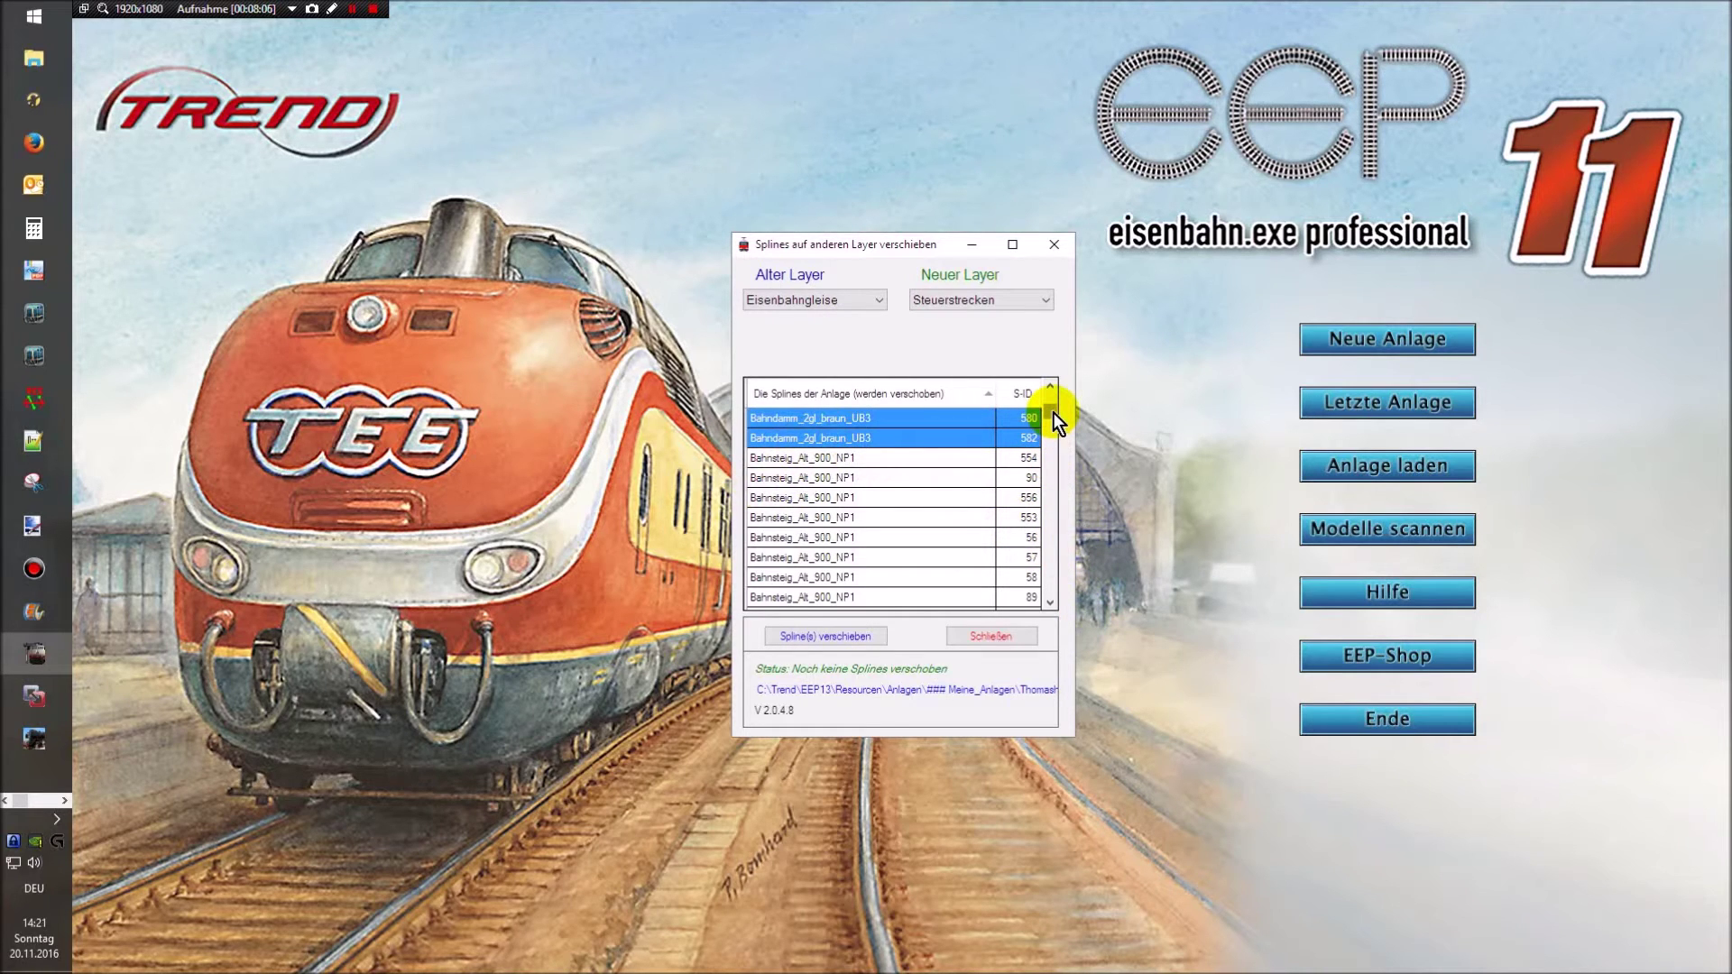
pyautogui.moveTo(1053, 413); pyautogui.dragTo(1055, 405)
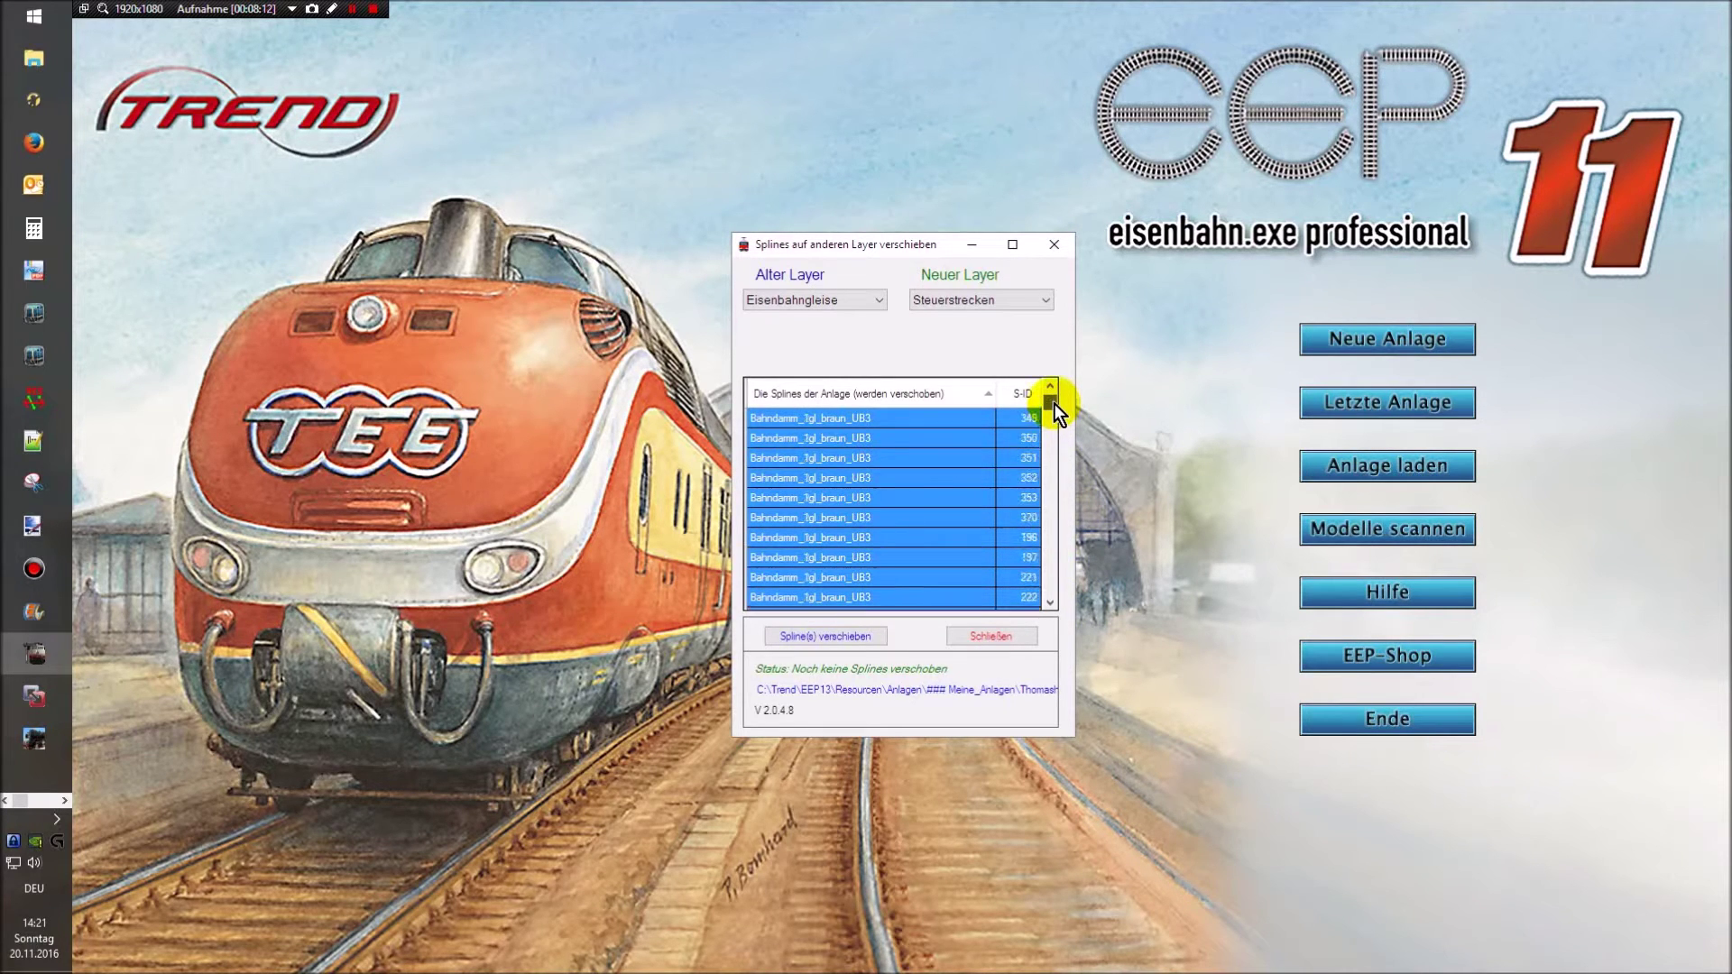
pyautogui.moveTo(1054, 403); pyautogui.dragTo(1053, 397)
pyautogui.moveTo(1053, 400); pyautogui.dragTo(1055, 400)
pyautogui.click(838, 637)
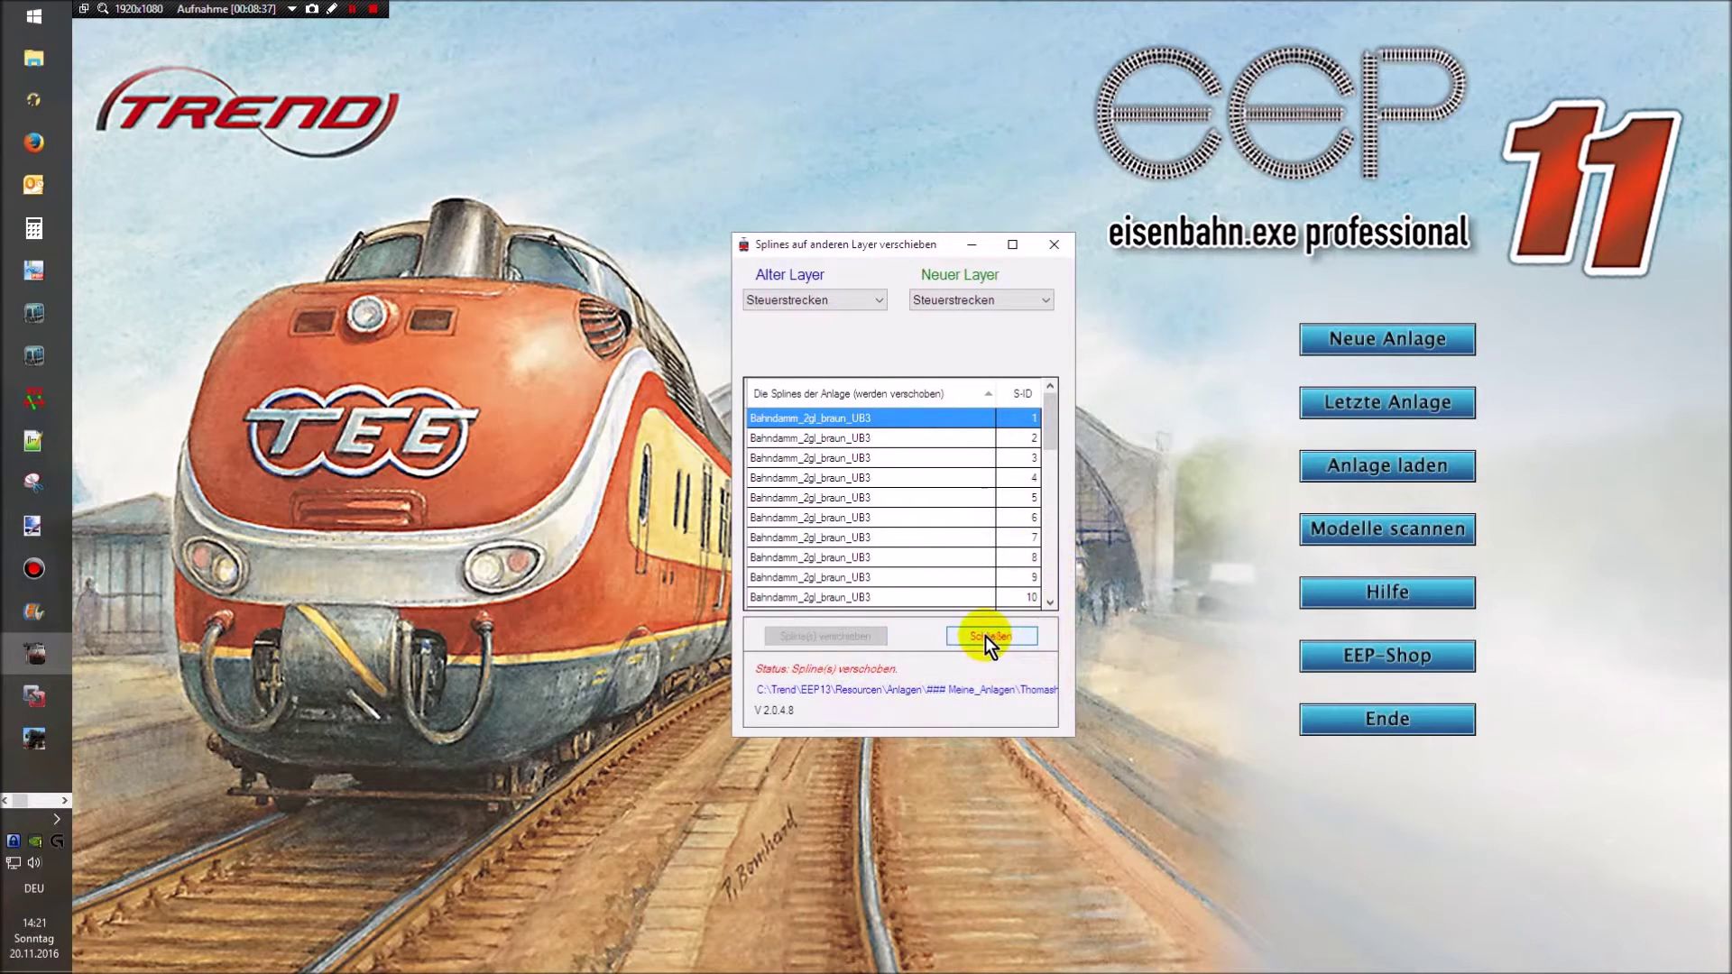
# - Review the splines on the Steuerstrecken layer and set the old layer back to Eisenbahngleise
pyautogui.moveTo(1049, 430)
pyautogui.mouseDown()
pyautogui.moveTo(1045, 580)
pyautogui.moveTo(1047, 436)
pyautogui.mouseUp()
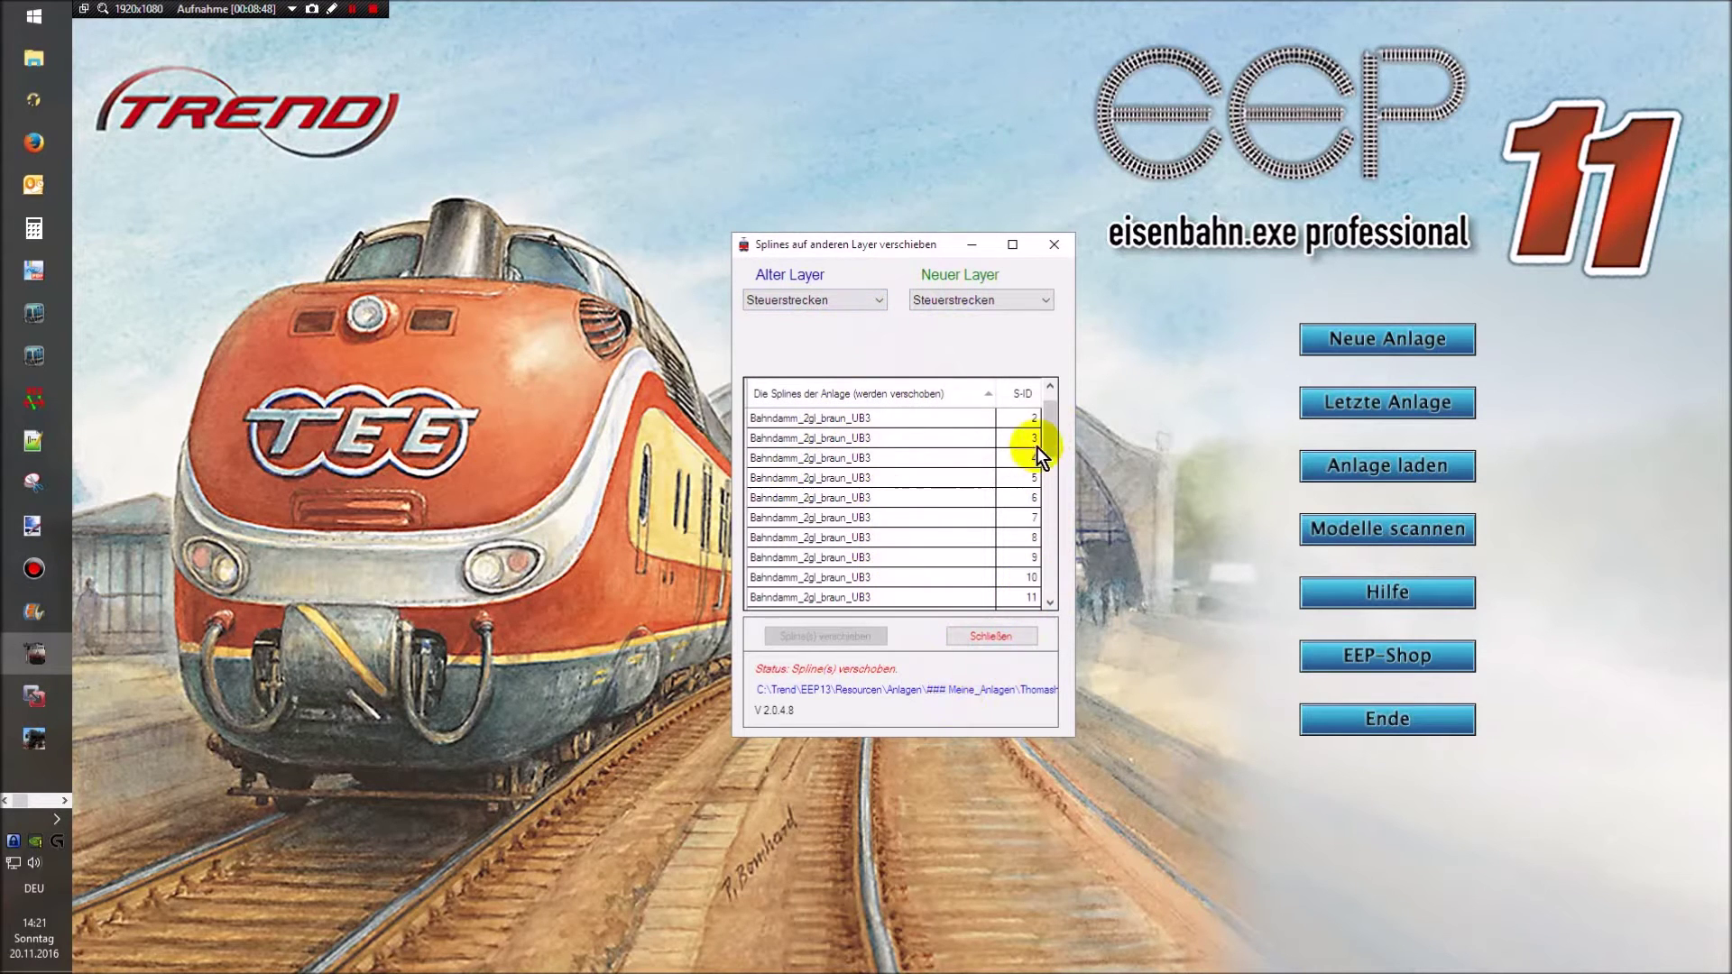
pyautogui.click(878, 300)
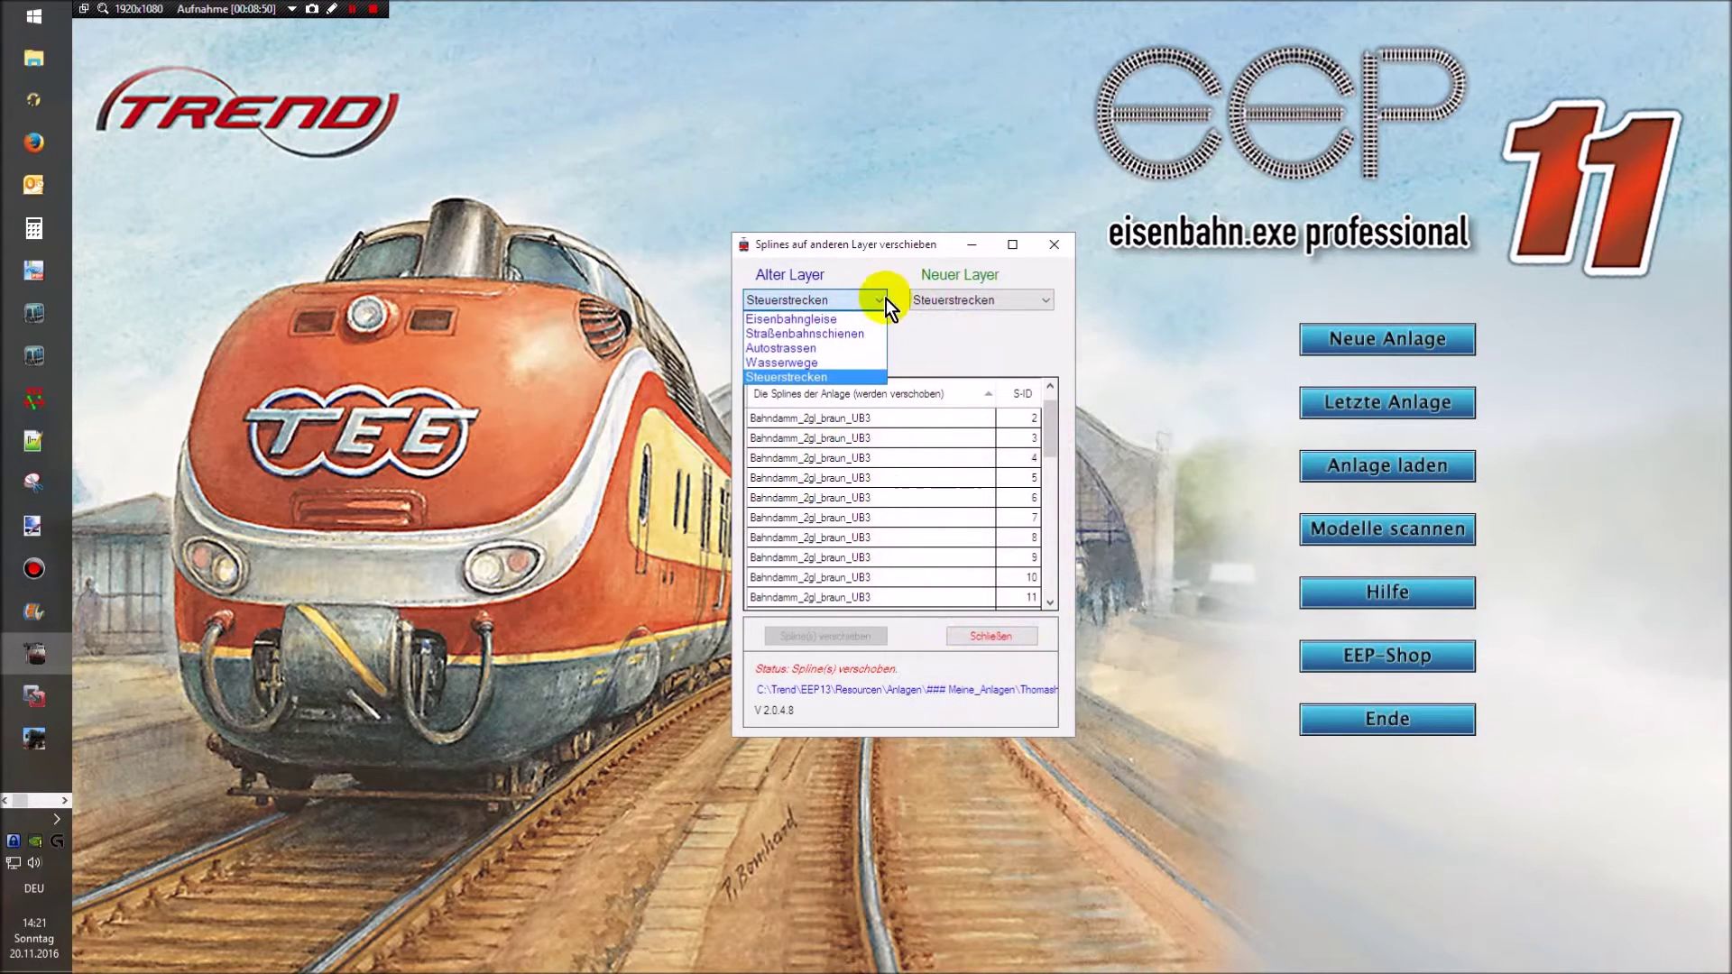
pyautogui.click(864, 321)
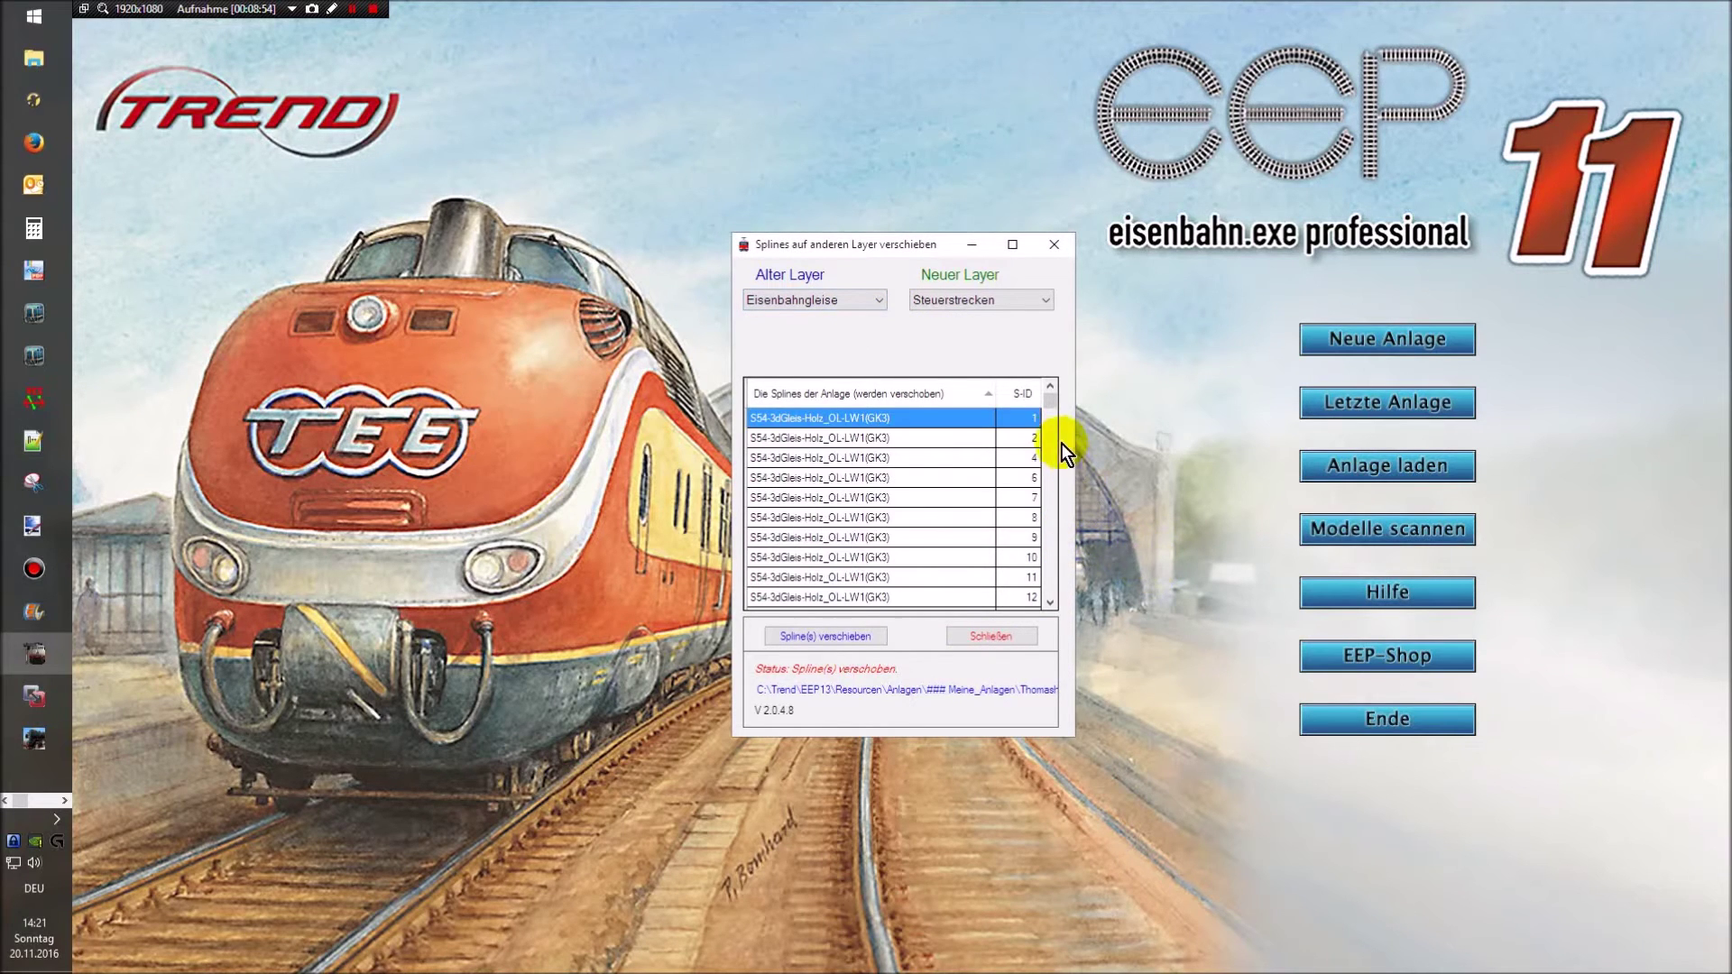
pyautogui.moveTo(1050, 397); pyautogui.dragTo(1041, 602)
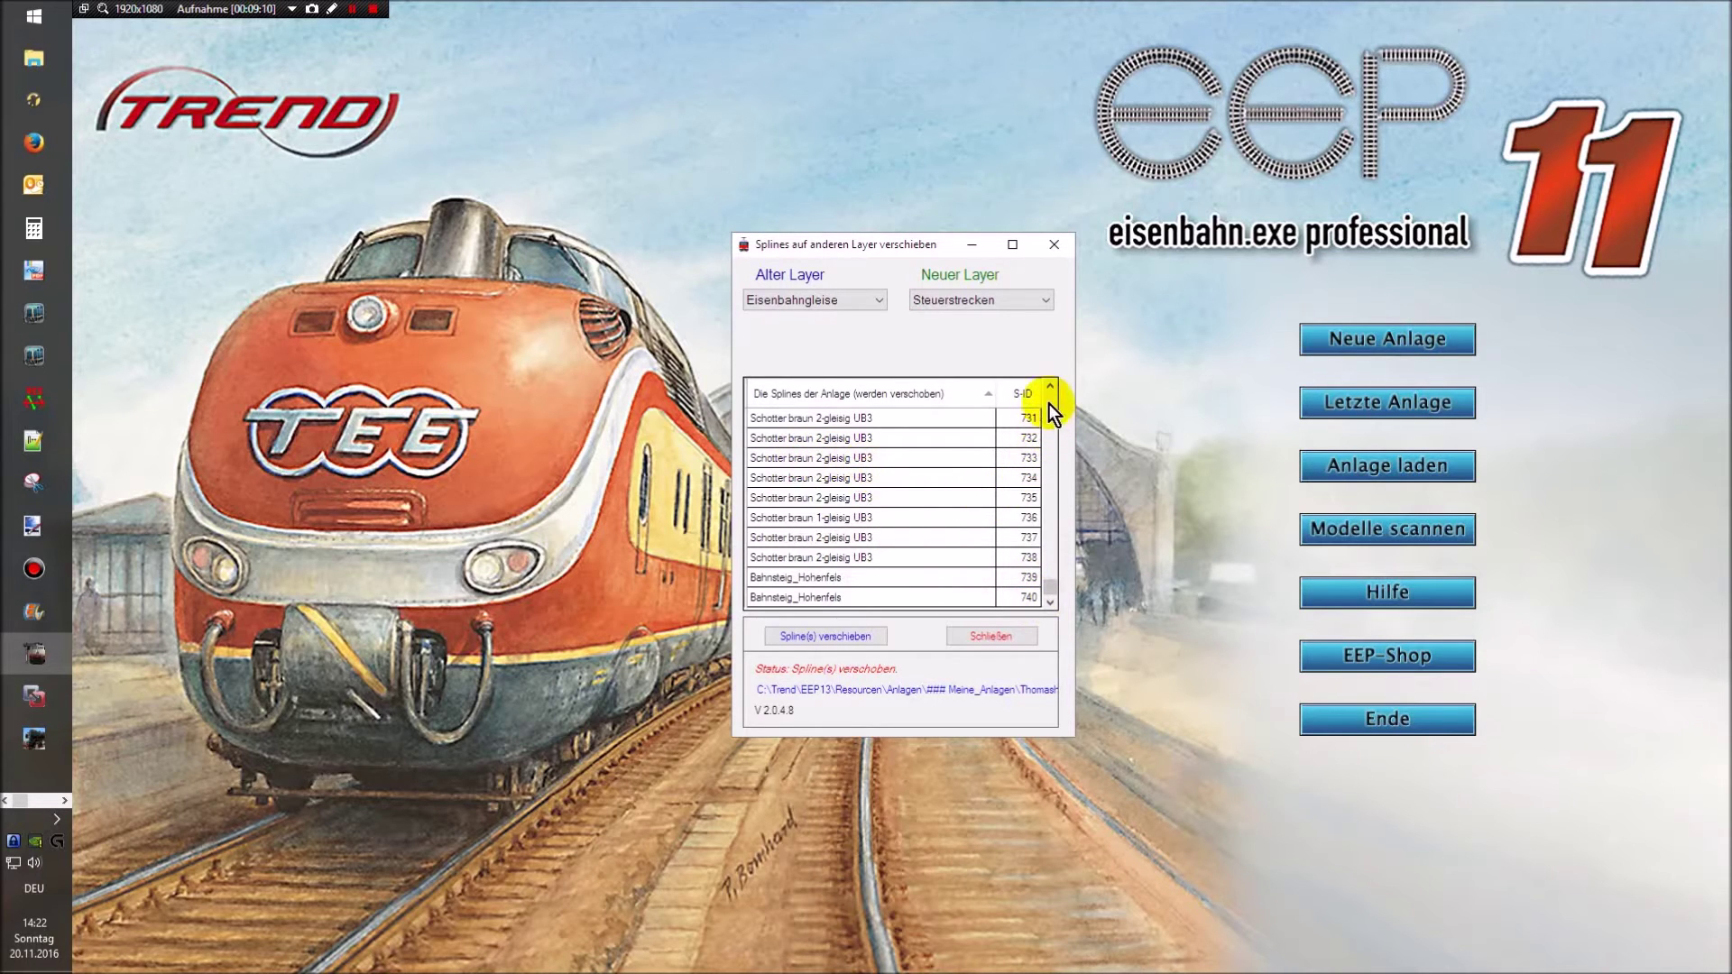
pyautogui.click(841, 443)
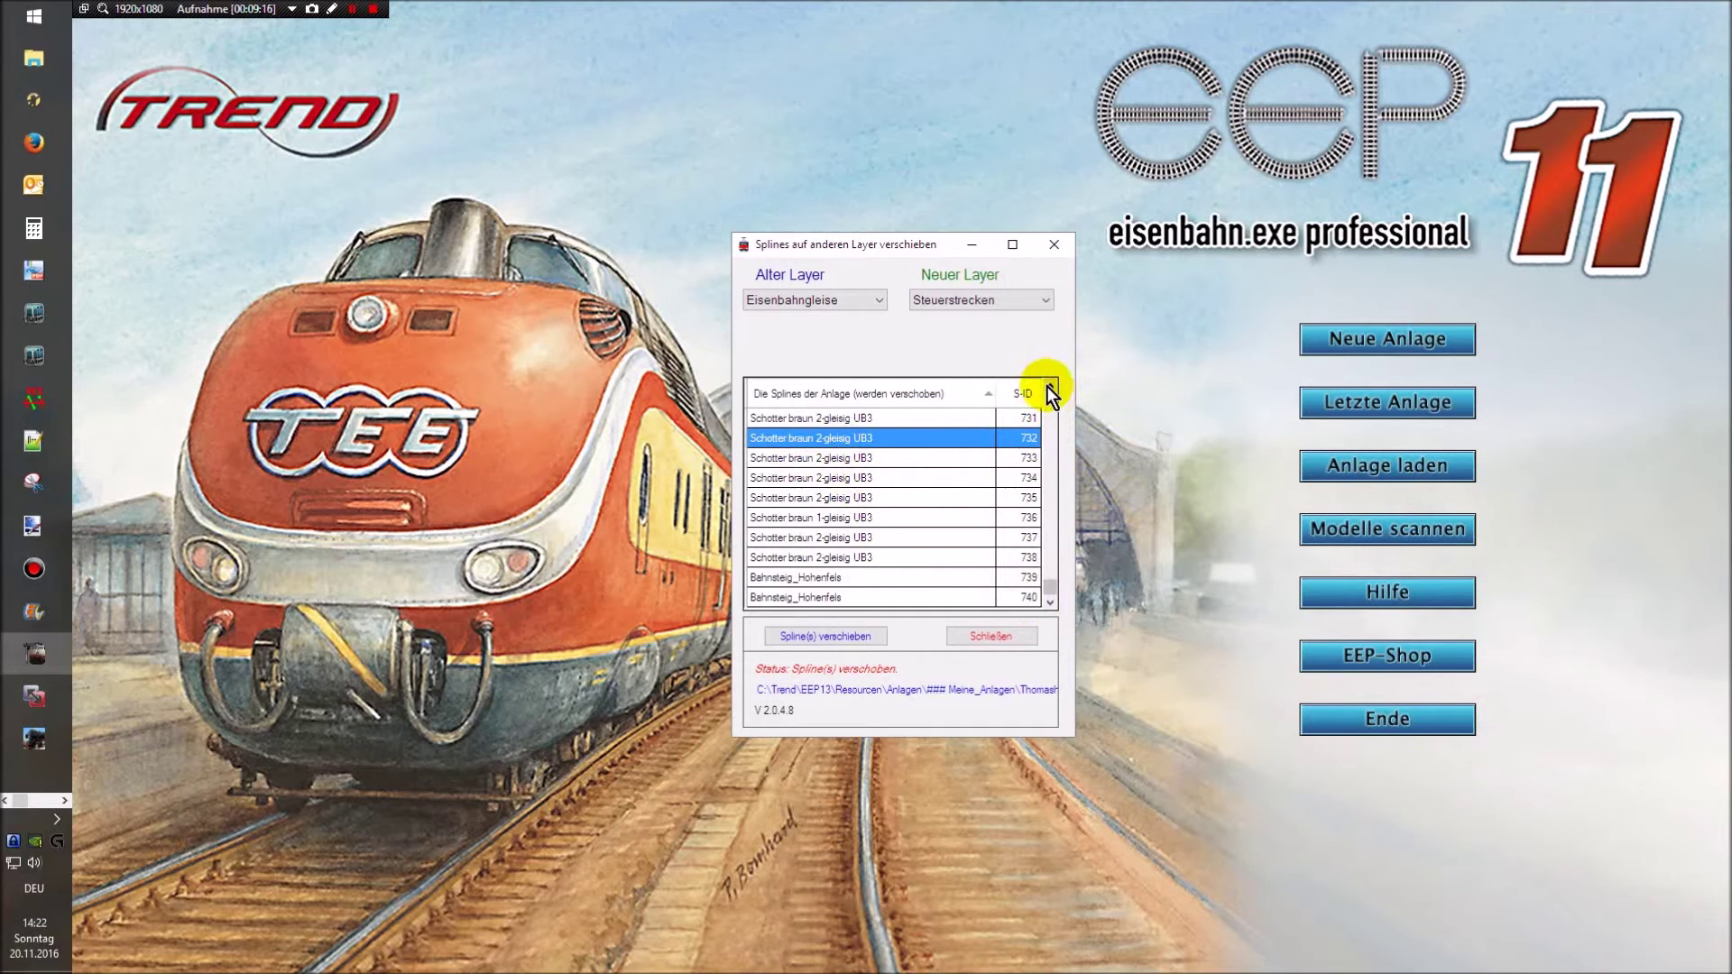
pyautogui.click(1049, 390)
pyautogui.click(1050, 390)
pyautogui.click(1050, 391)
pyautogui.click(1051, 390)
pyautogui.click(1051, 390)
pyautogui.click(1050, 390)
pyautogui.click(1051, 389)
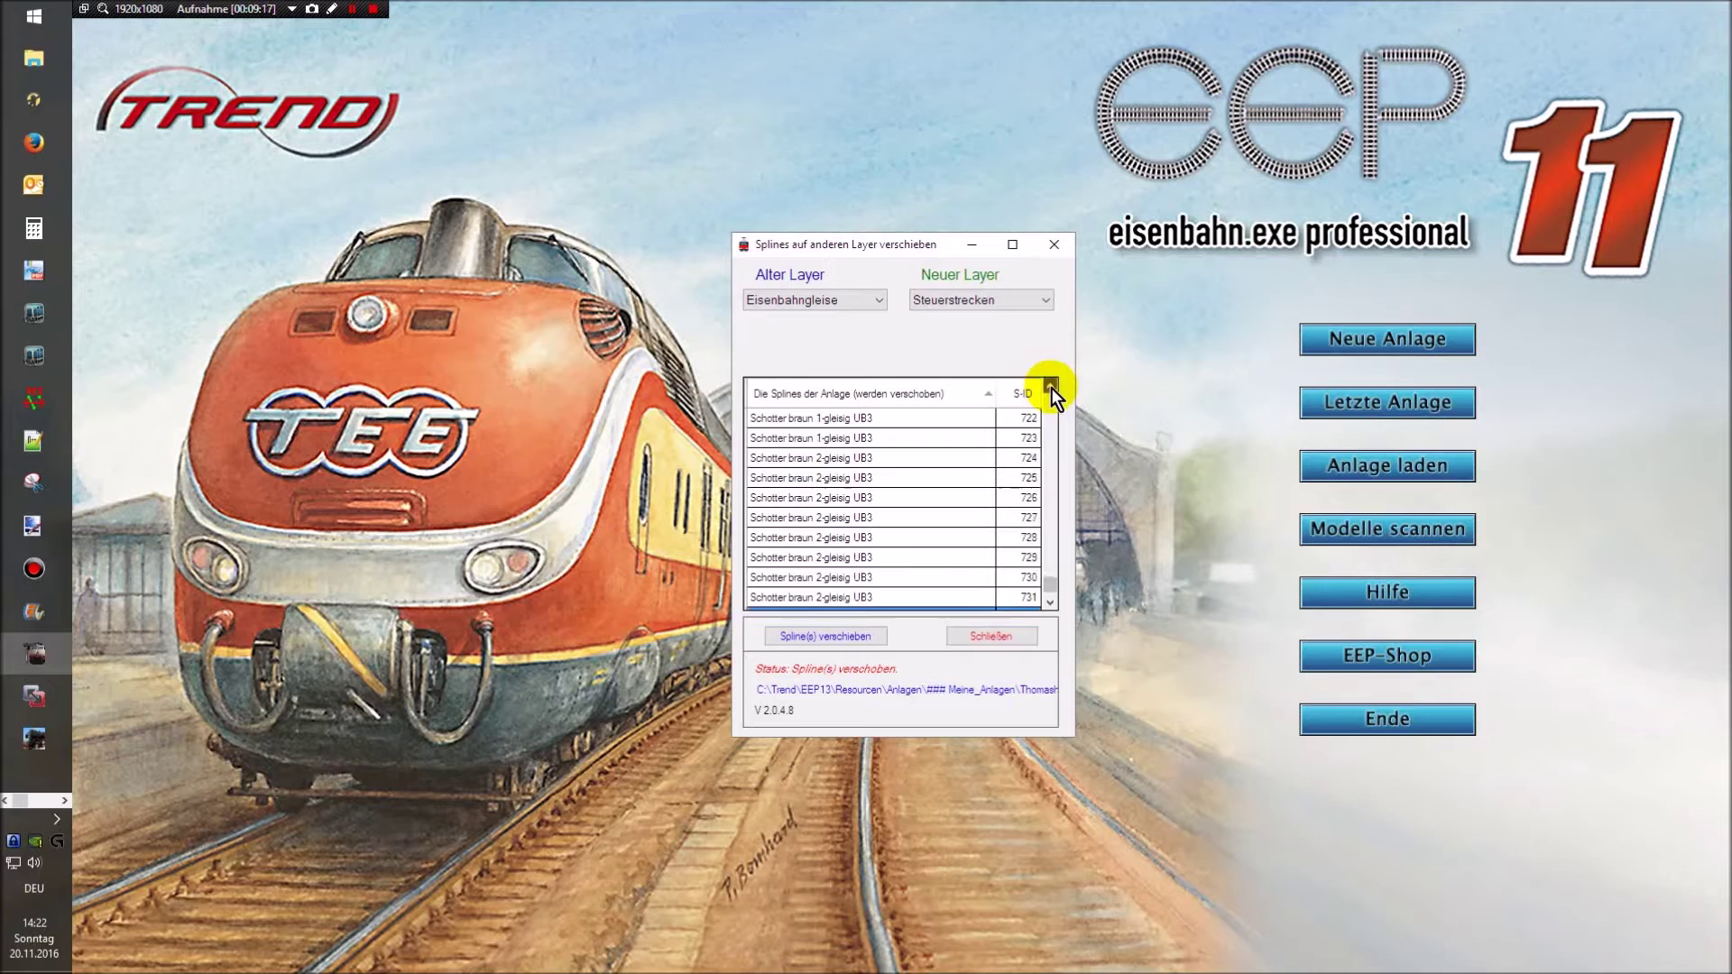
pyautogui.click(1051, 388)
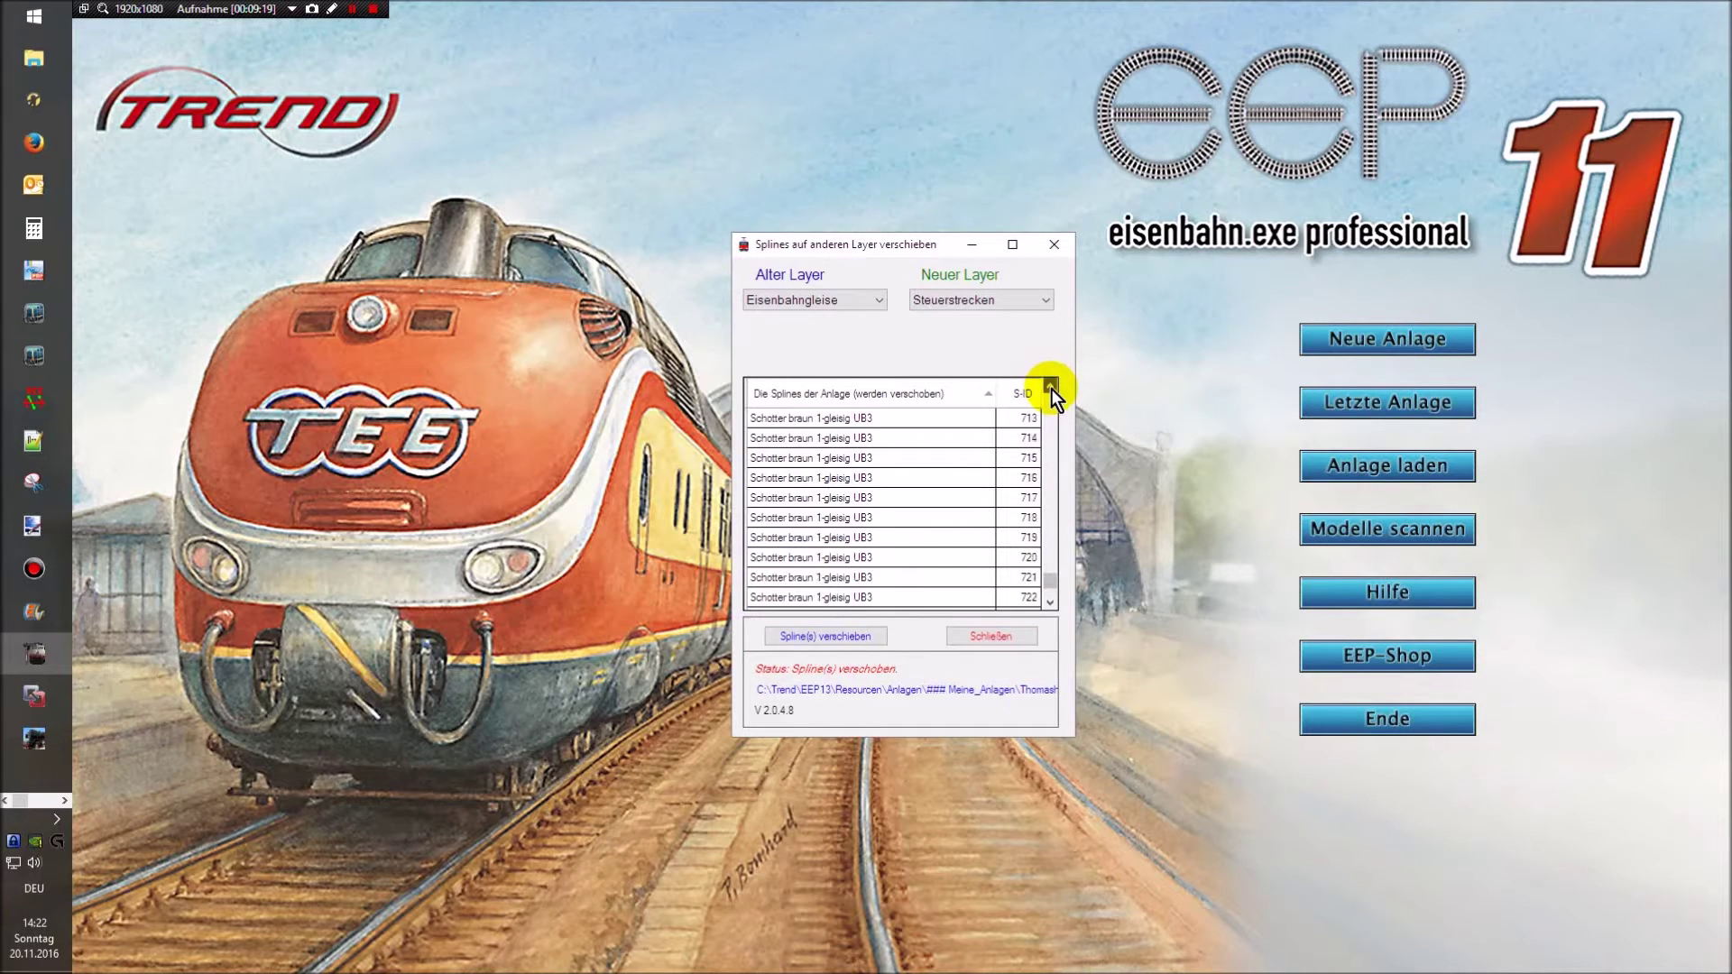
pyautogui.click(1051, 390)
pyautogui.click(1052, 391)
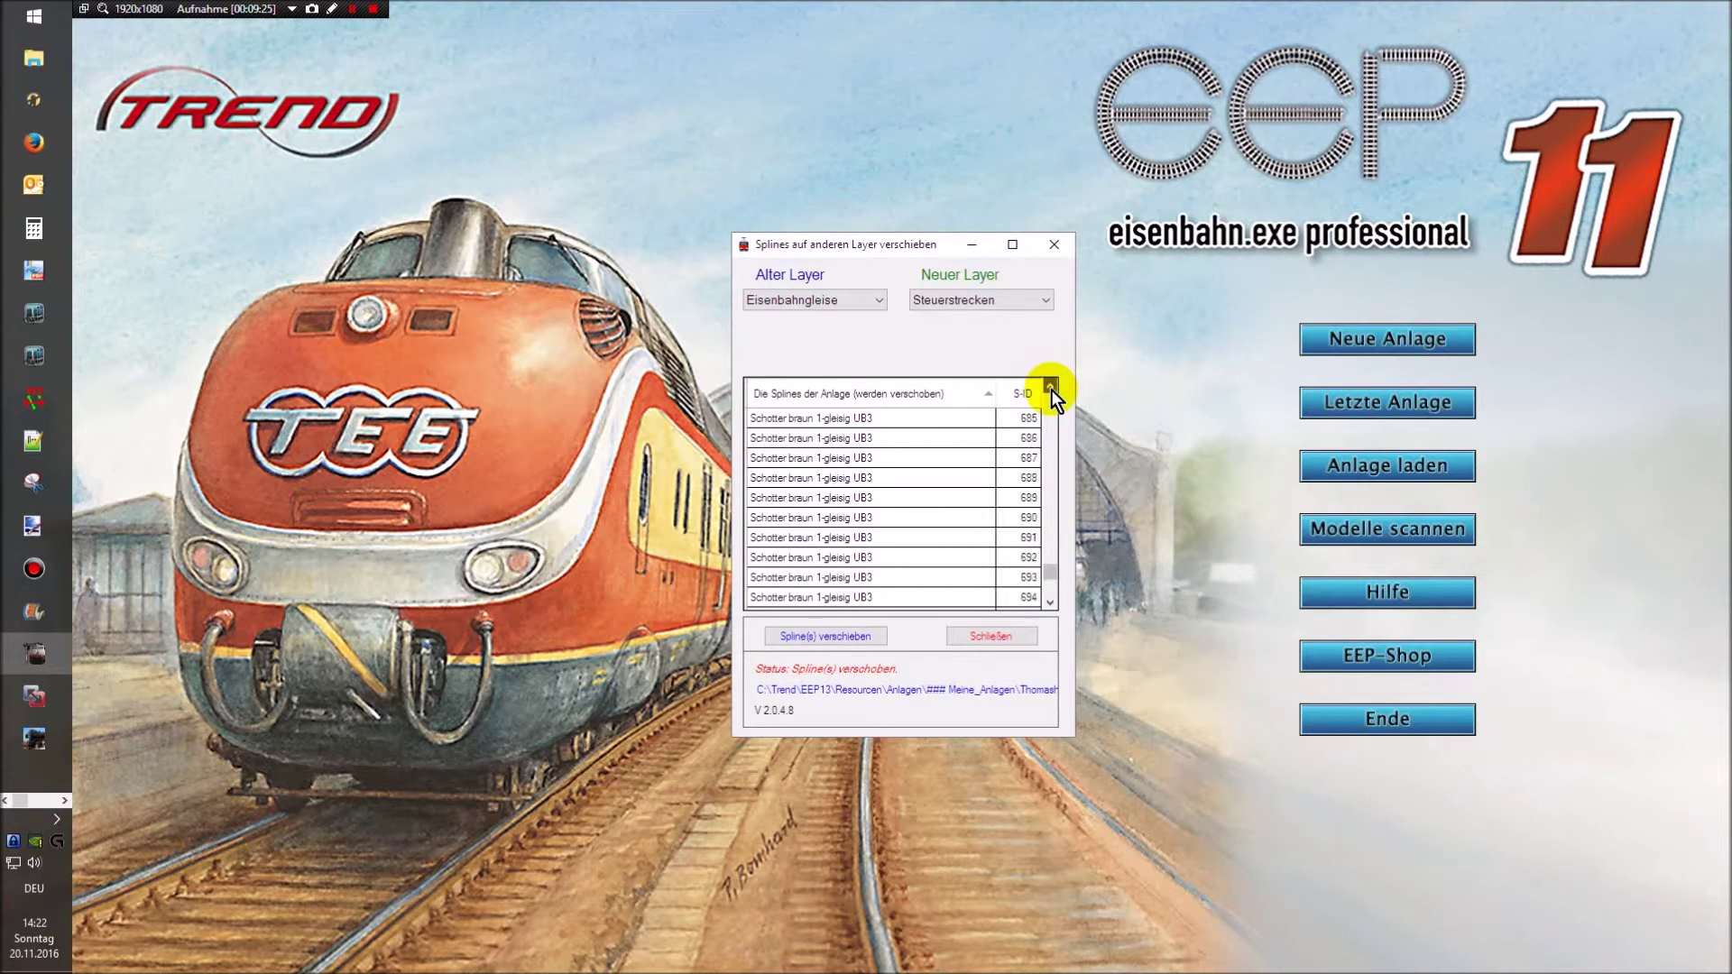
pyautogui.click(1052, 389)
pyautogui.click(814, 504)
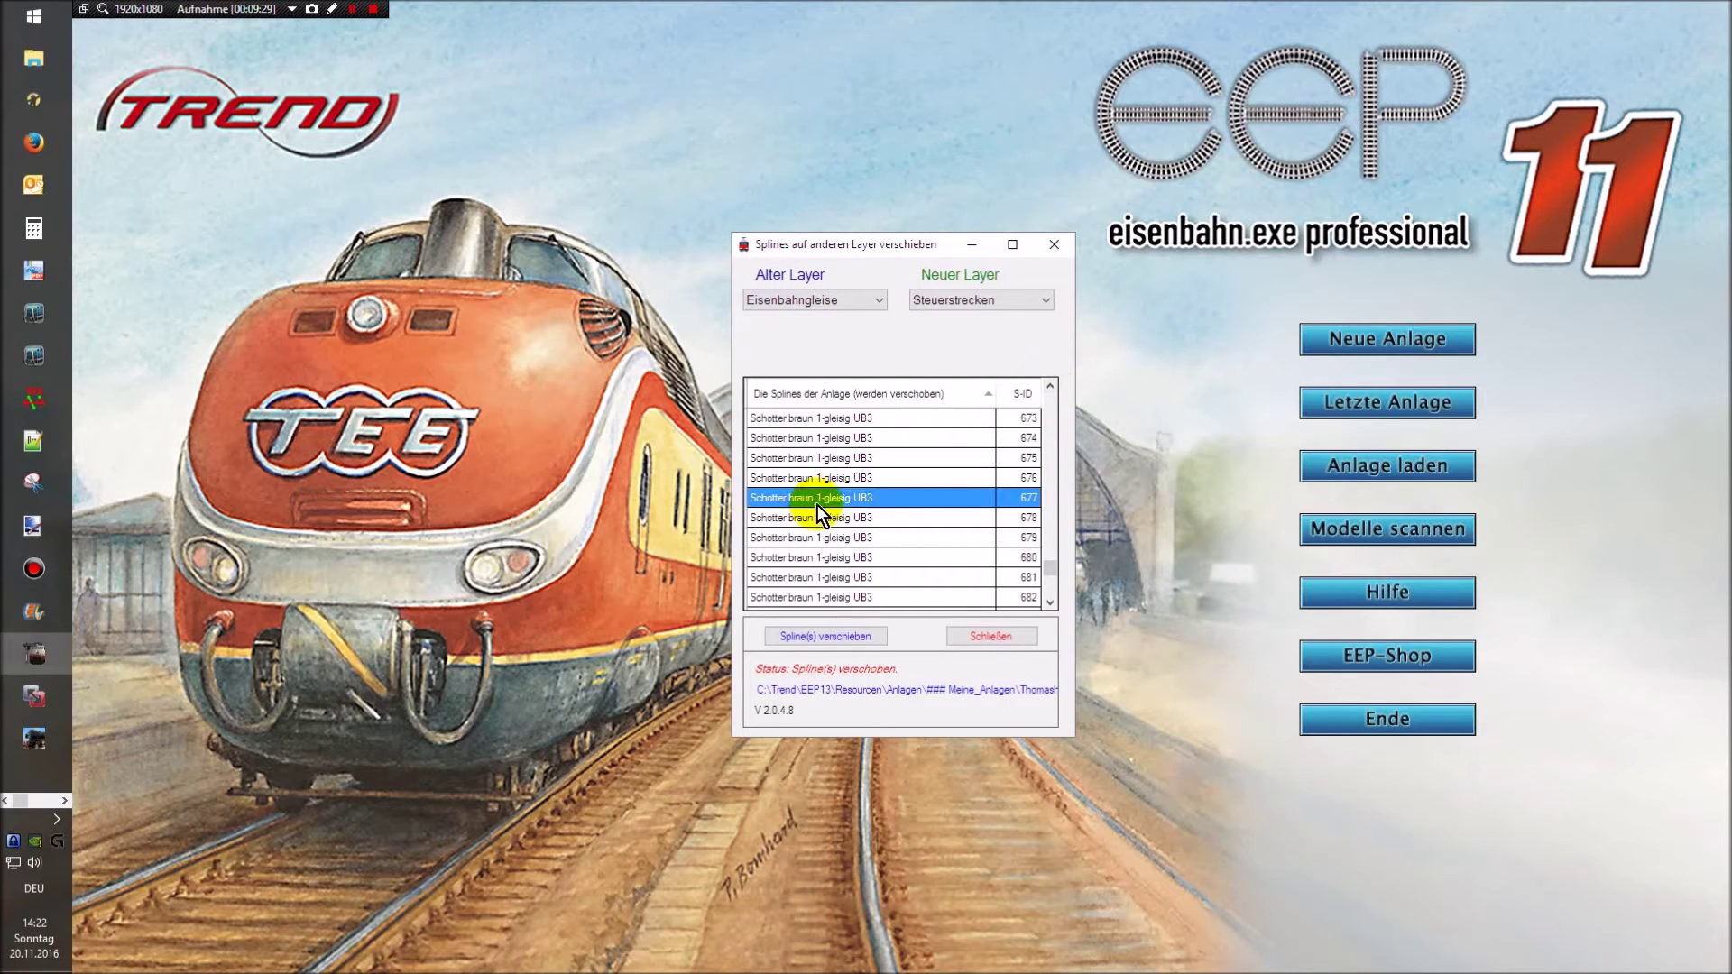
pyautogui.click(1052, 389)
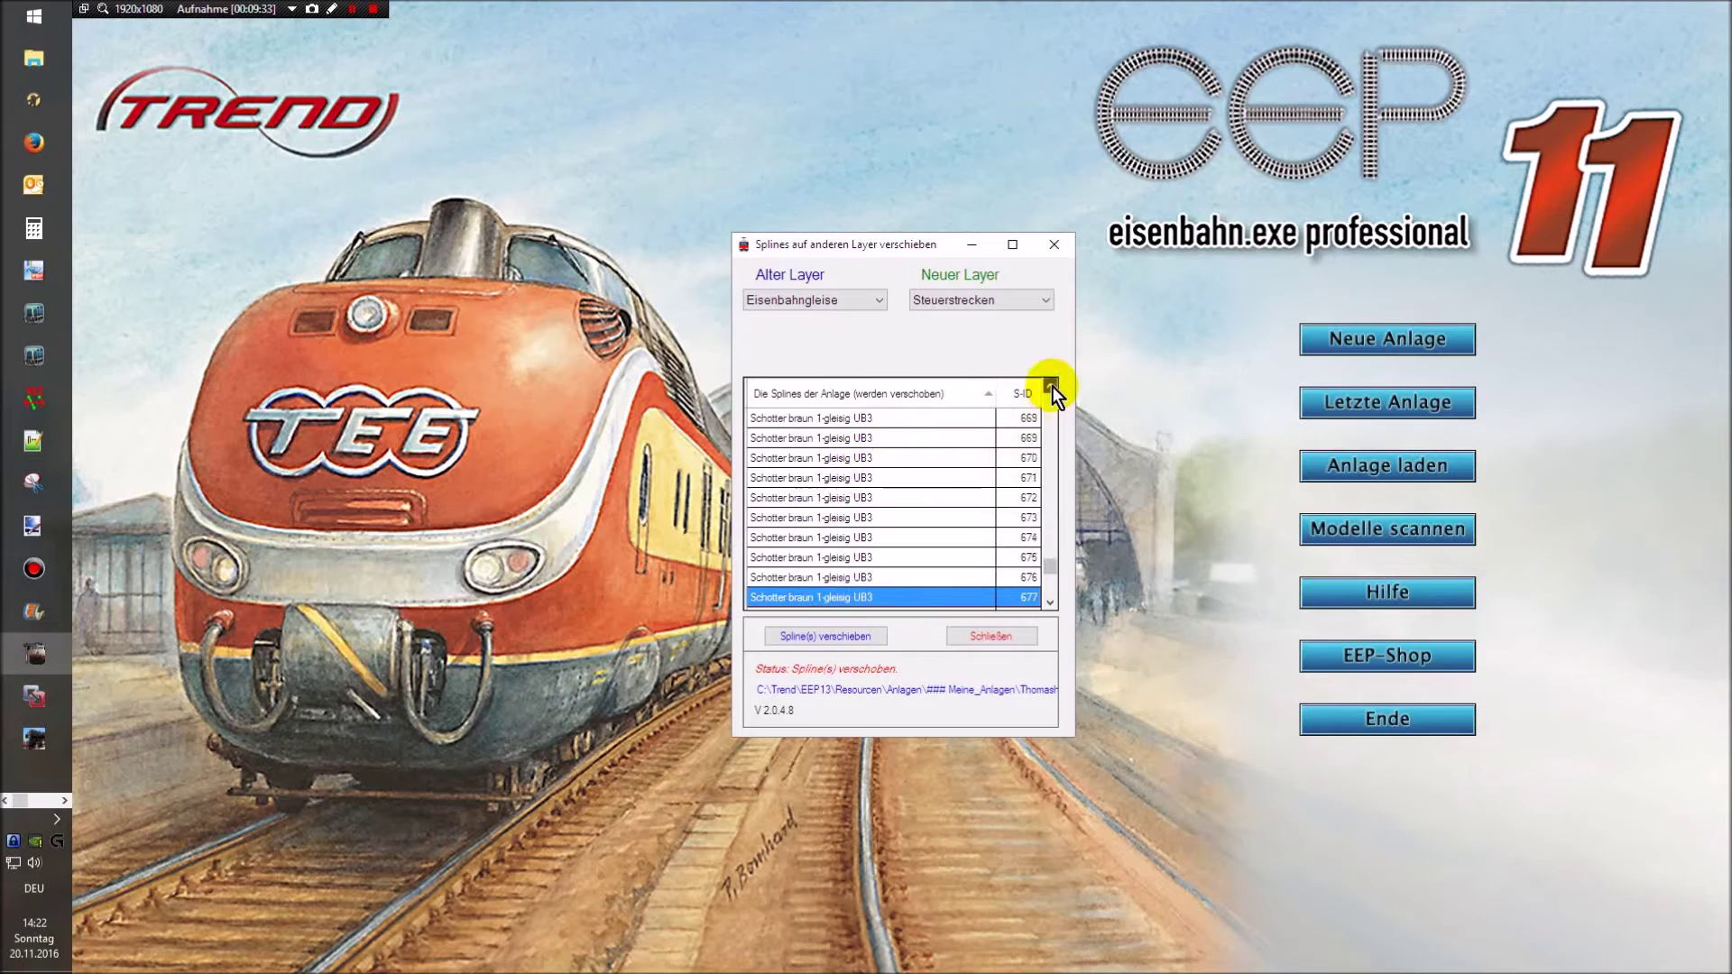
pyautogui.click(1052, 389)
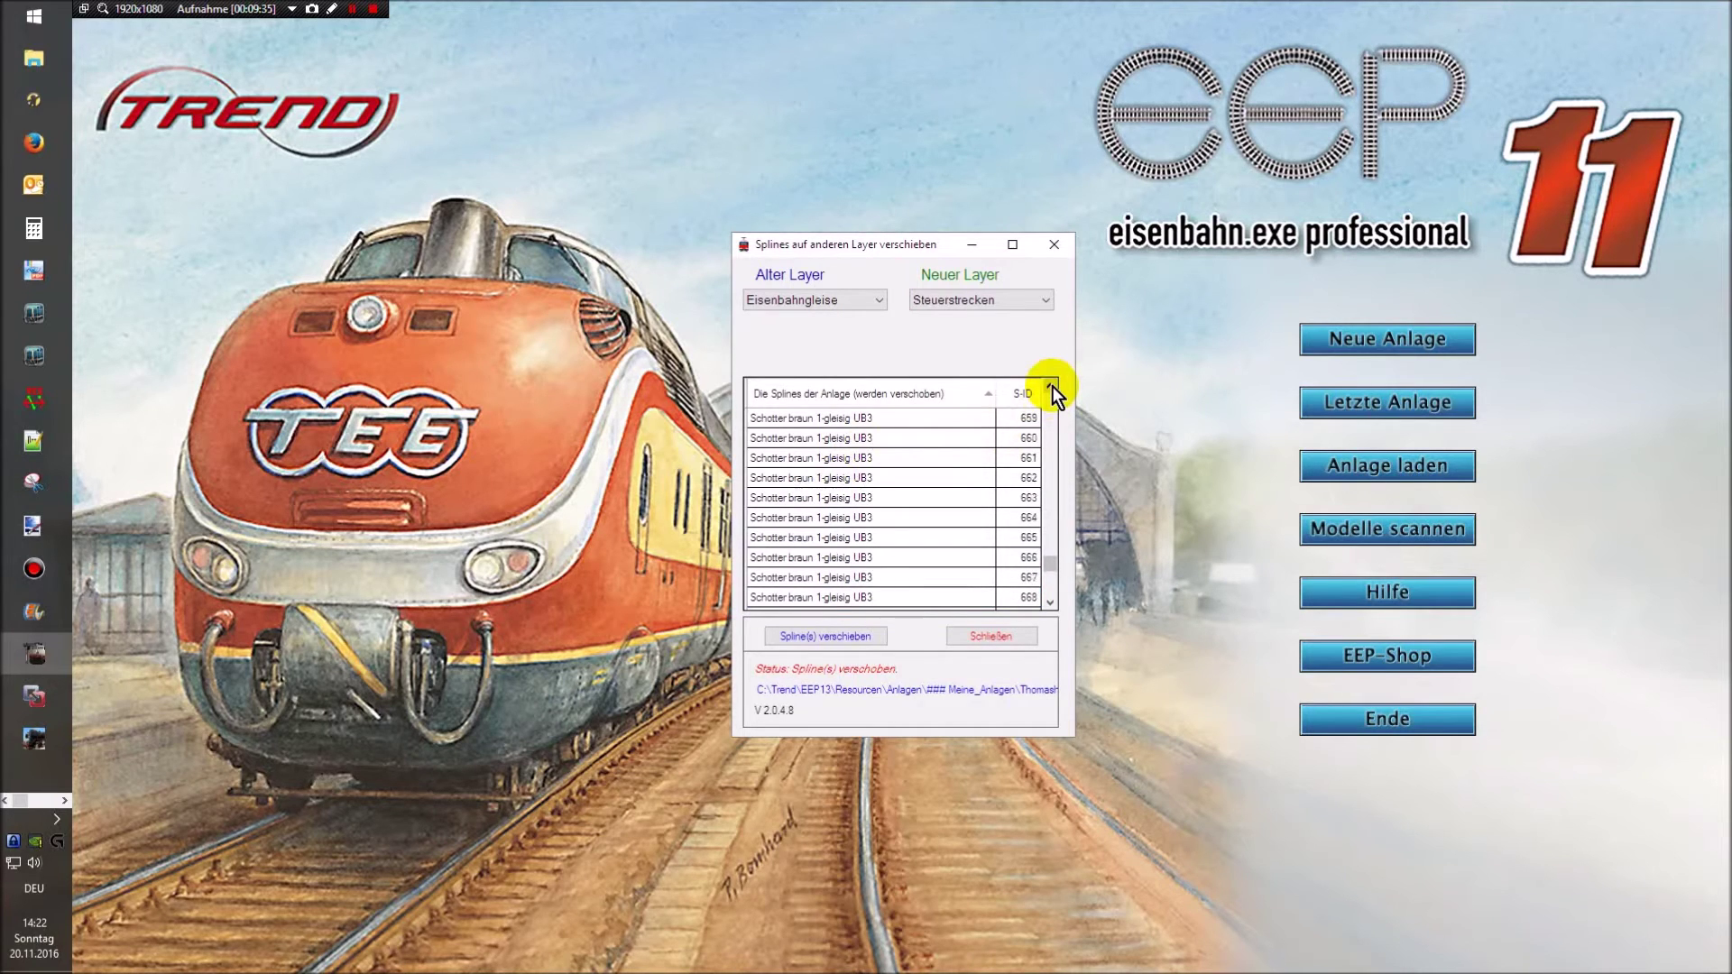
pyautogui.click(1052, 389)
# - Sort the splines by name and move all Schotter braun 2-gleisig UB3 and 1-gleisig UB3 splines from Eisenbahngleise to Steuerstrecken
pyautogui.click(935, 397)
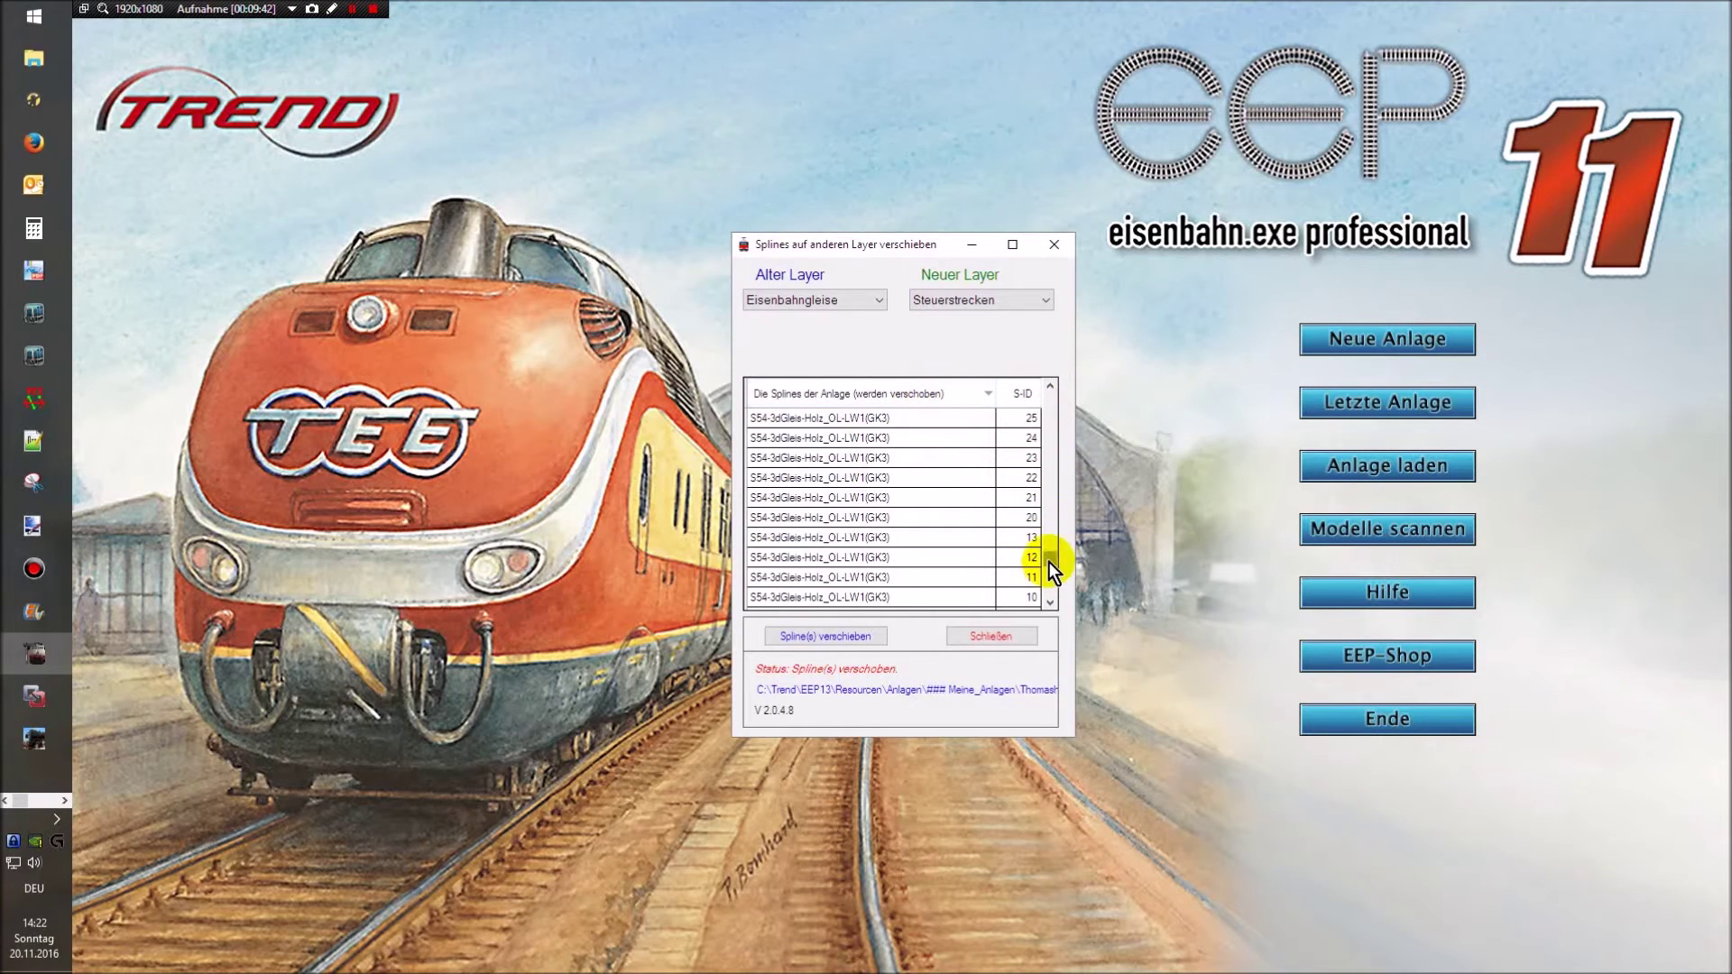
pyautogui.moveTo(1049, 562); pyautogui.dragTo(1056, 478)
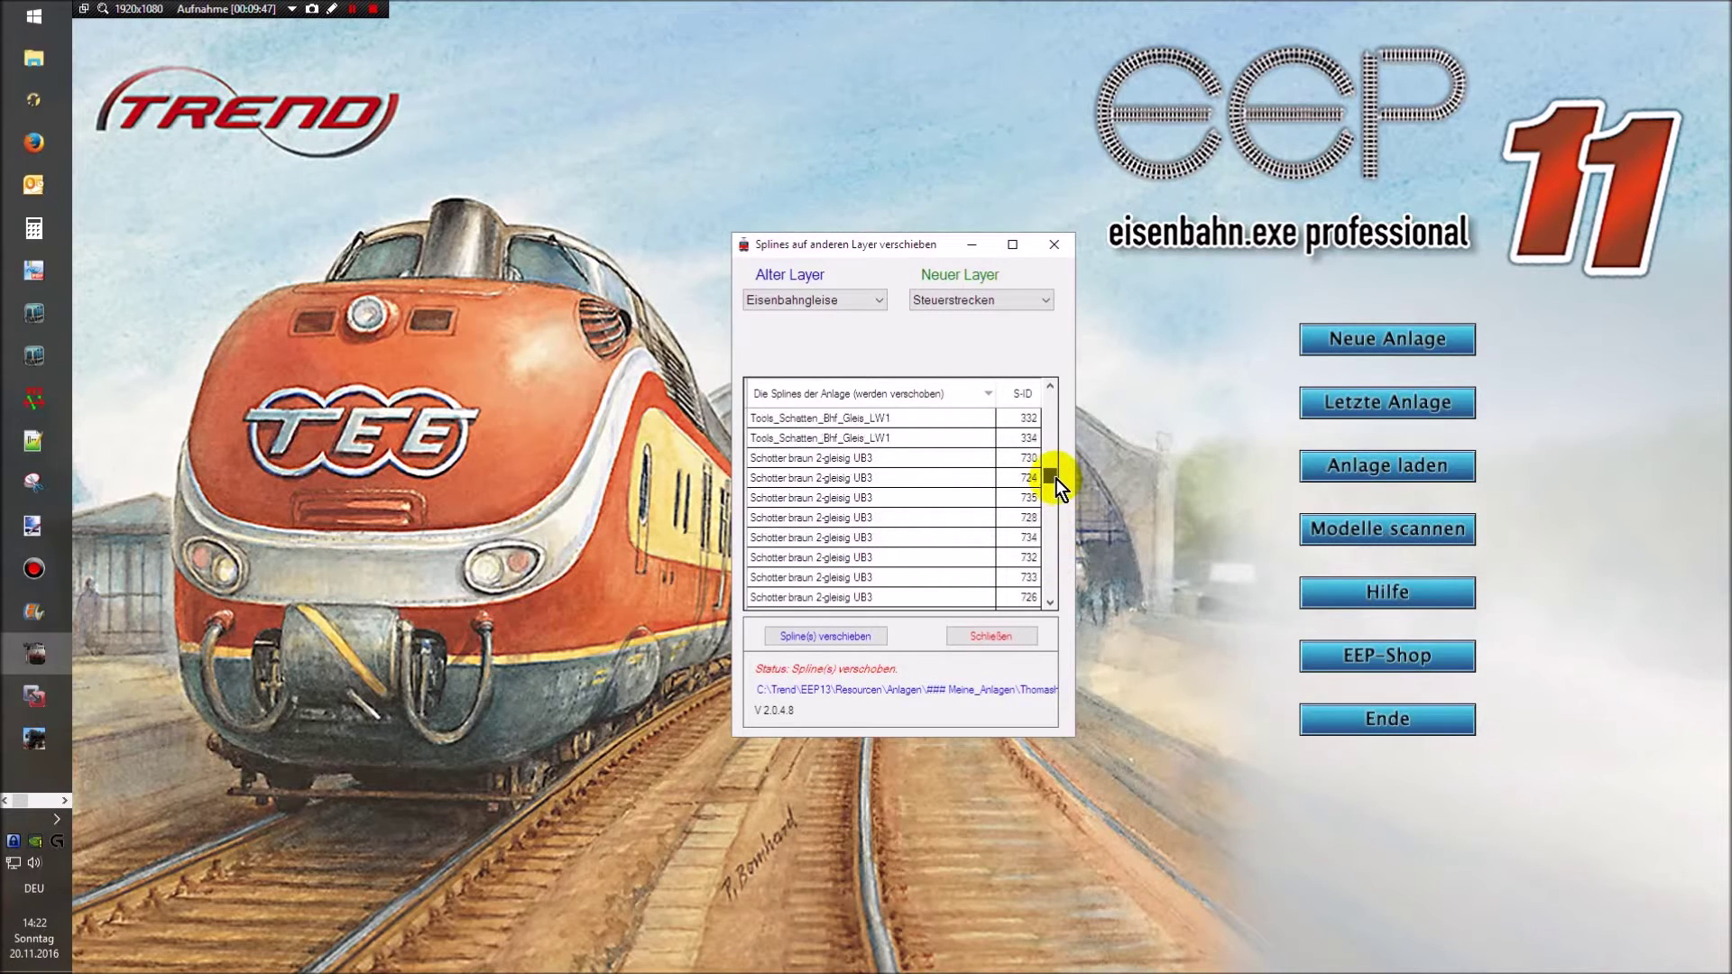
pyautogui.click(786, 457)
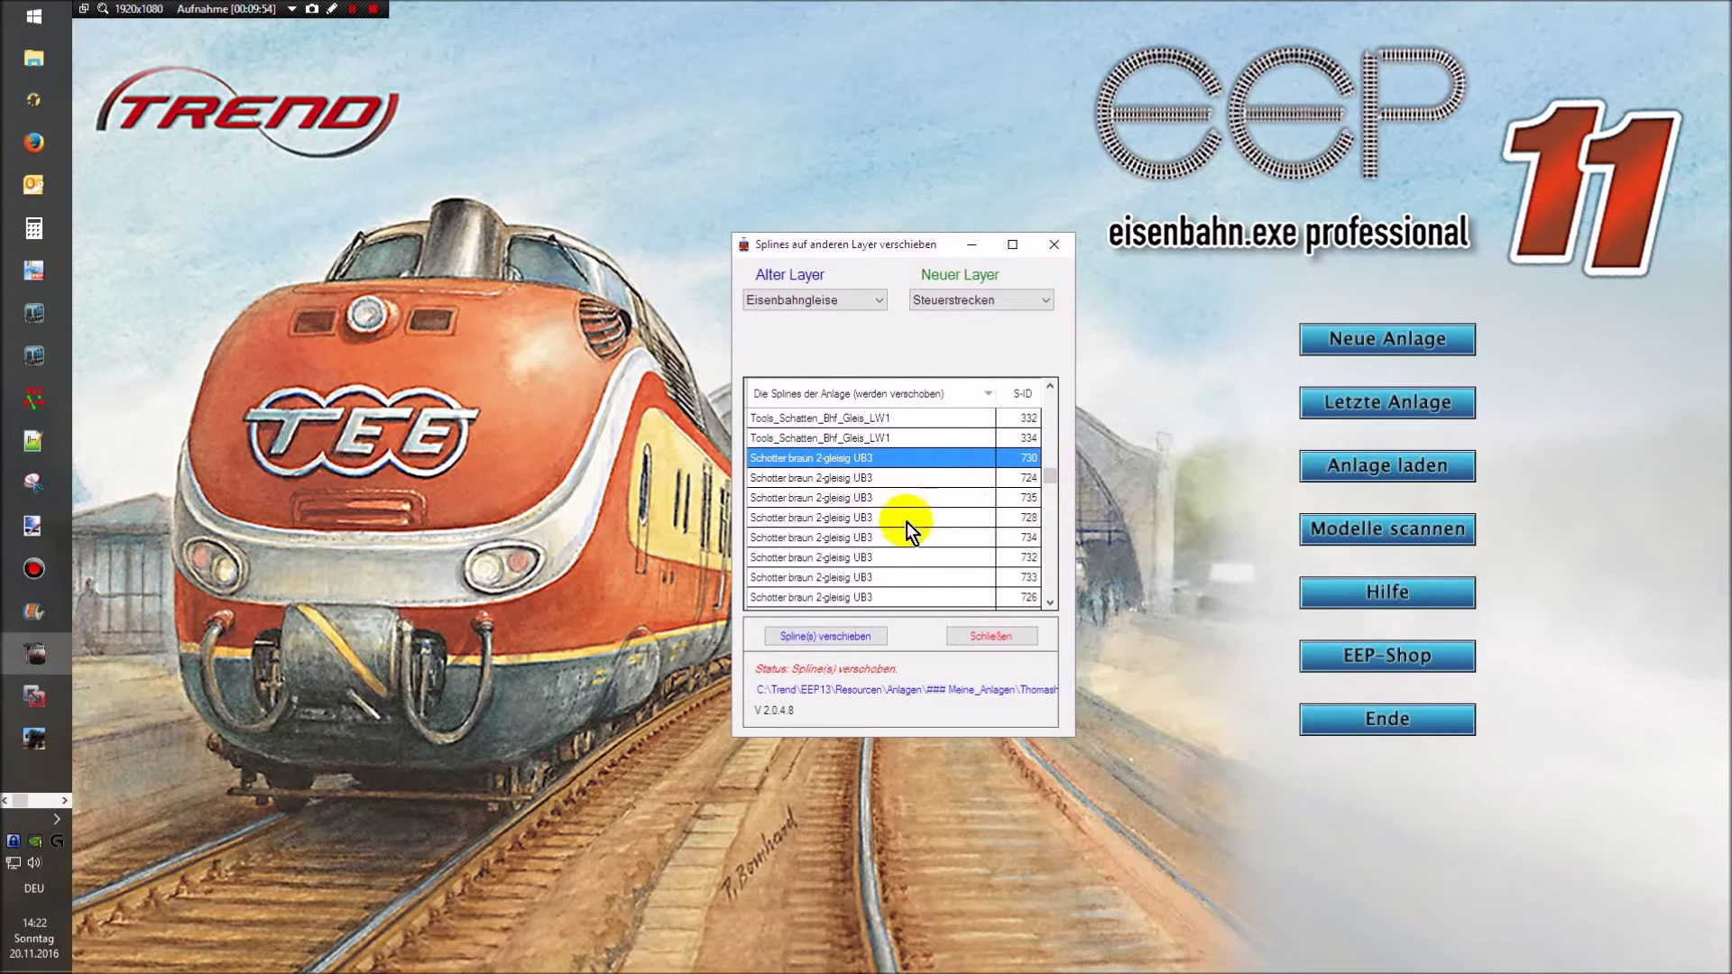
pyautogui.click(1050, 602)
pyautogui.click(1051, 603)
pyautogui.click(1050, 603)
pyautogui.click(1050, 603)
pyautogui.click(1050, 602)
pyautogui.click(1050, 603)
pyautogui.click(1051, 603)
pyautogui.click(1050, 601)
pyautogui.click(1051, 603)
pyautogui.click(1051, 602)
pyautogui.click(1050, 603)
pyautogui.click(1051, 602)
pyautogui.click(1050, 602)
pyautogui.click(1050, 603)
pyautogui.click(1051, 602)
pyautogui.click(1050, 602)
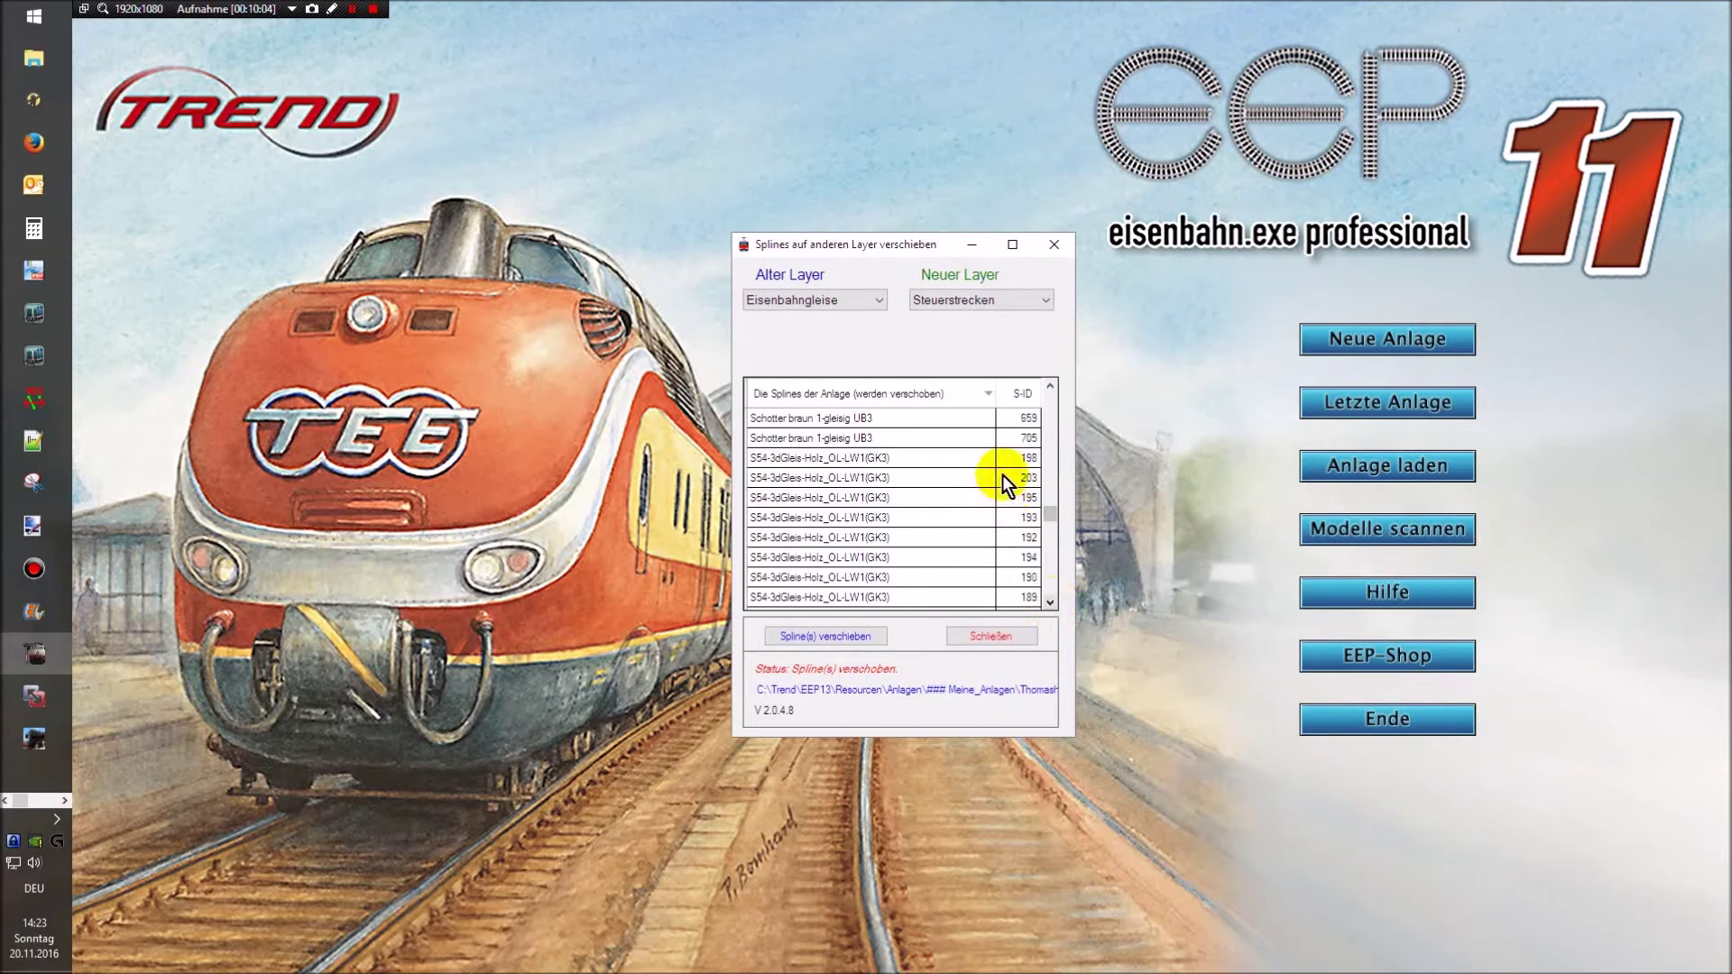
pyautogui.keyDown('shift'); pyautogui.click(851, 440); pyautogui.keyUp('shift')
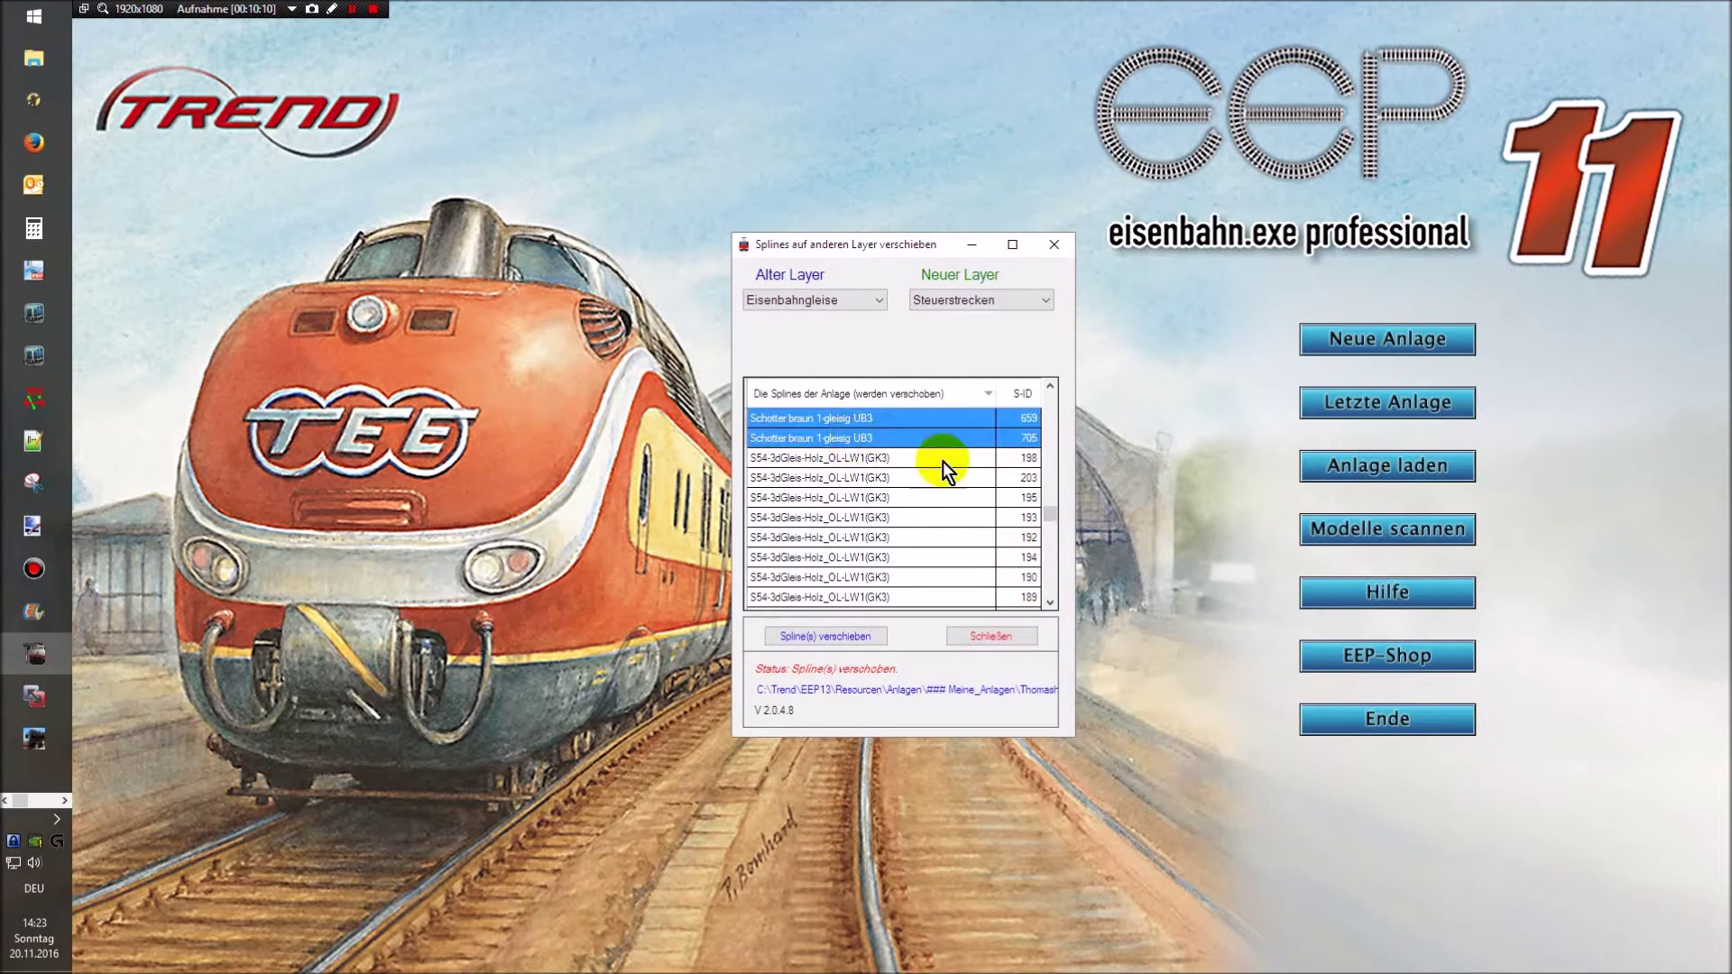
pyautogui.click(1051, 386)
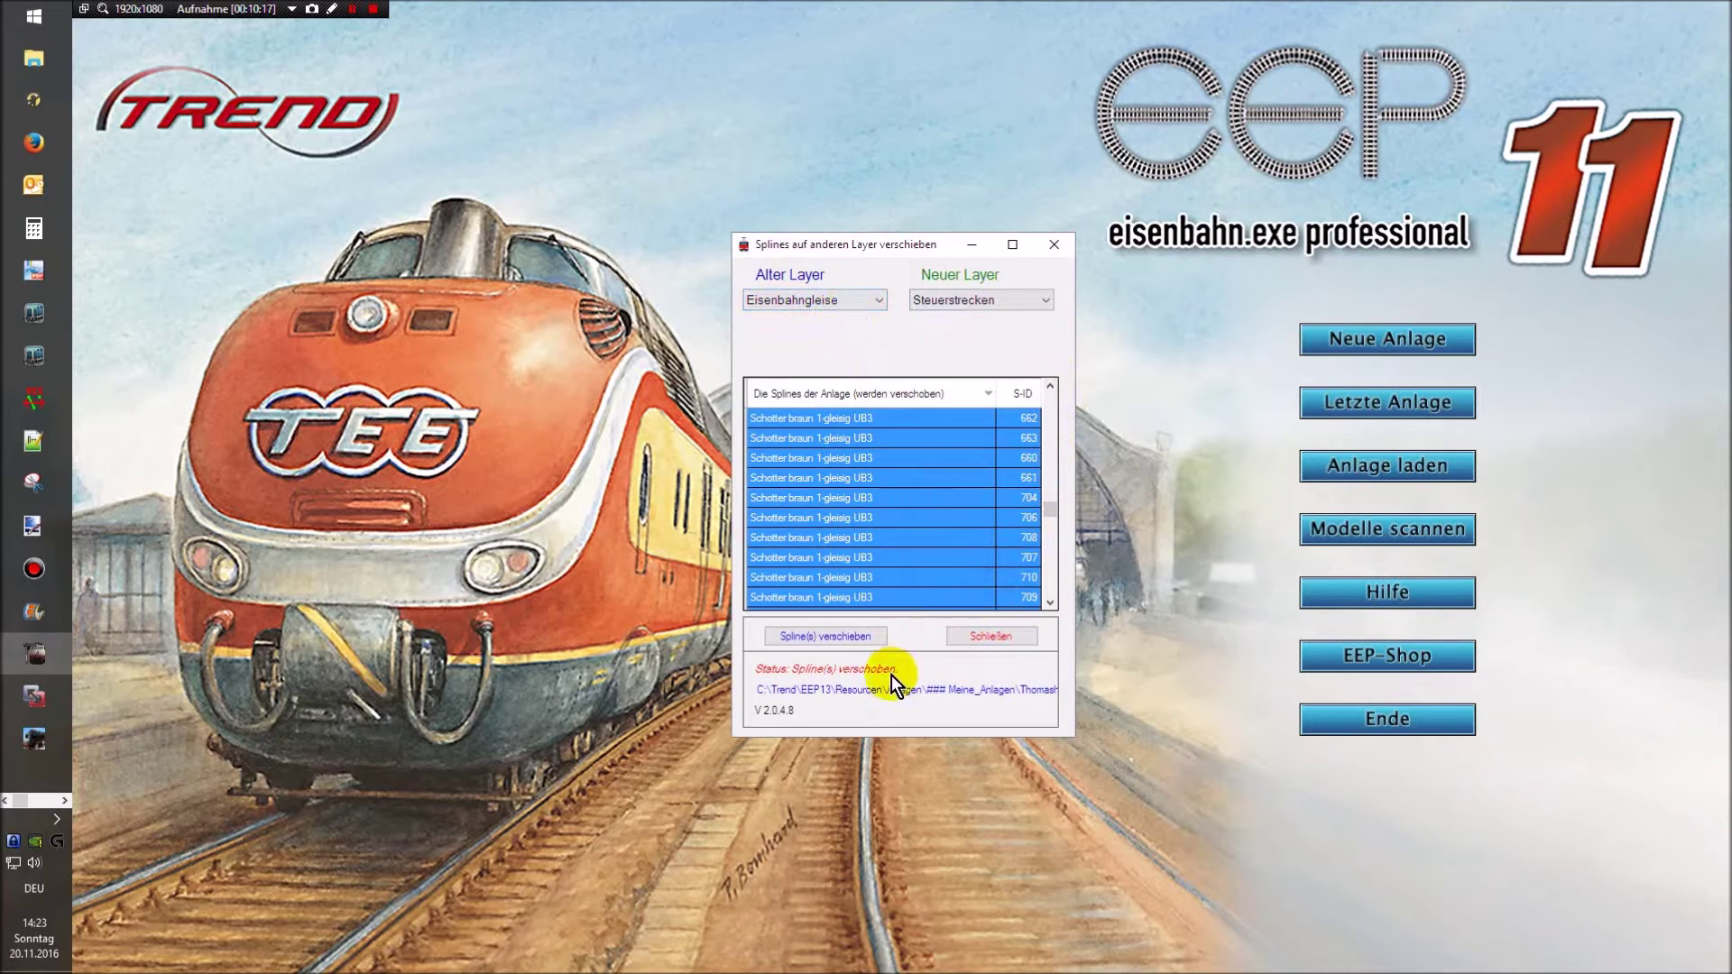
pyautogui.click(800, 637)
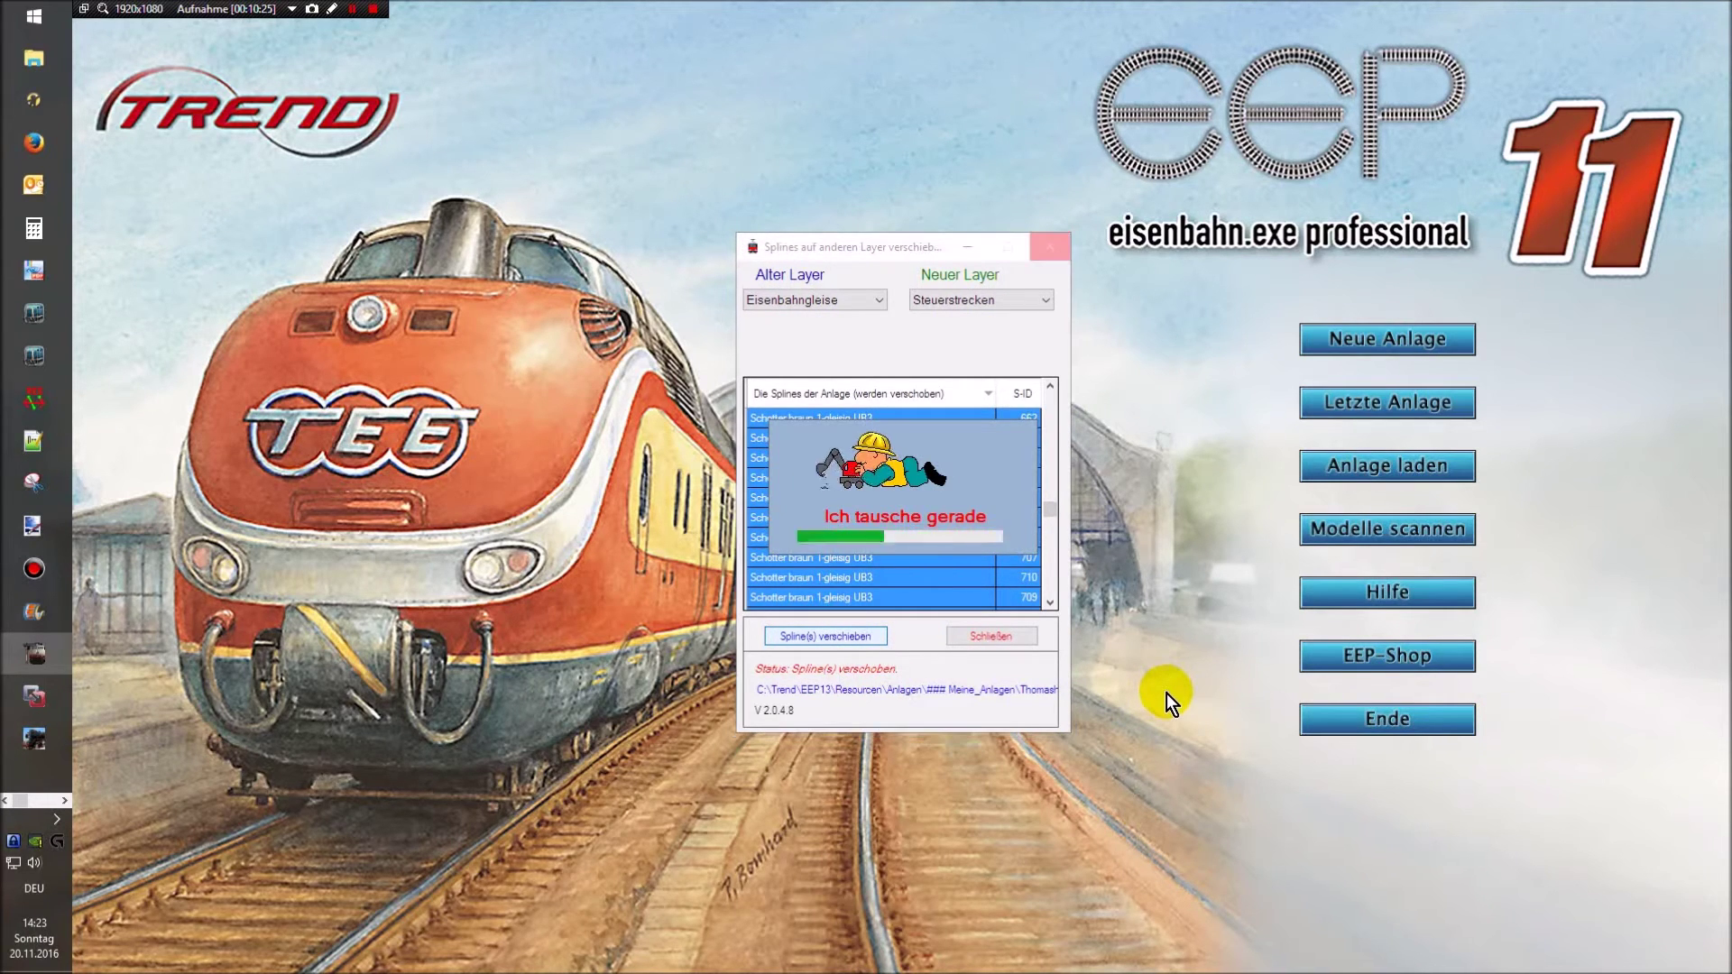
# - Finish moving splines and save the changed layout as Thomashausen 039_TM.anl3 in the Thomashausen folder
pyautogui.click(995, 638)
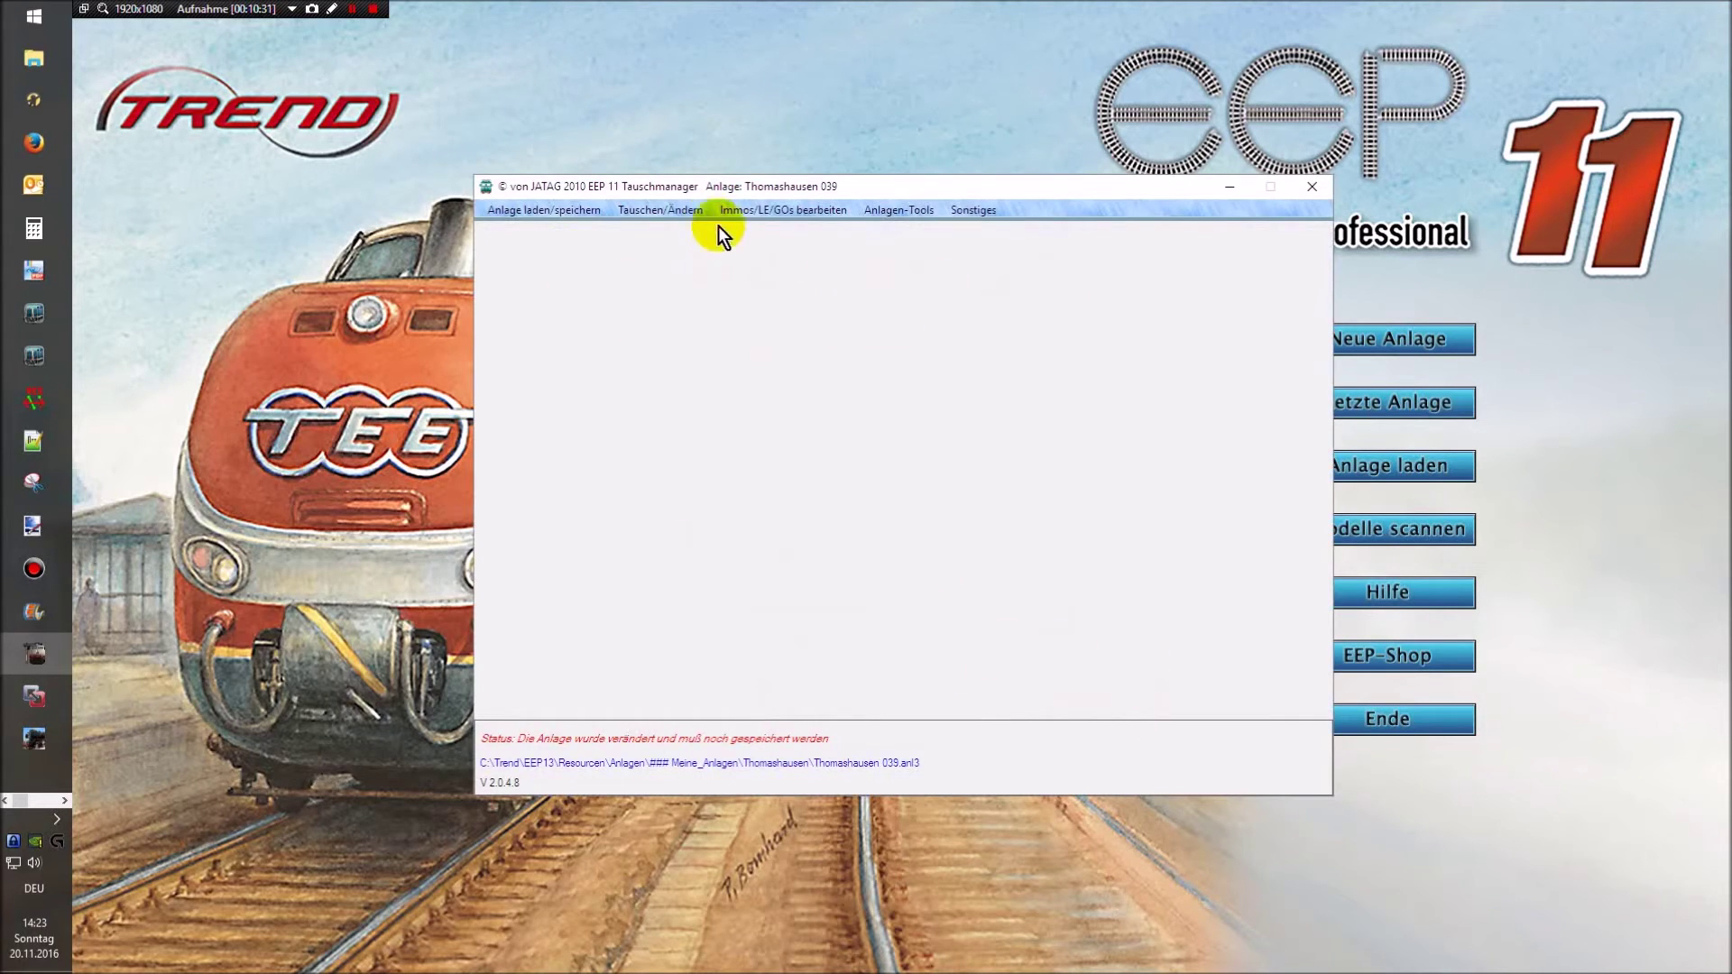
pyautogui.click(540, 209)
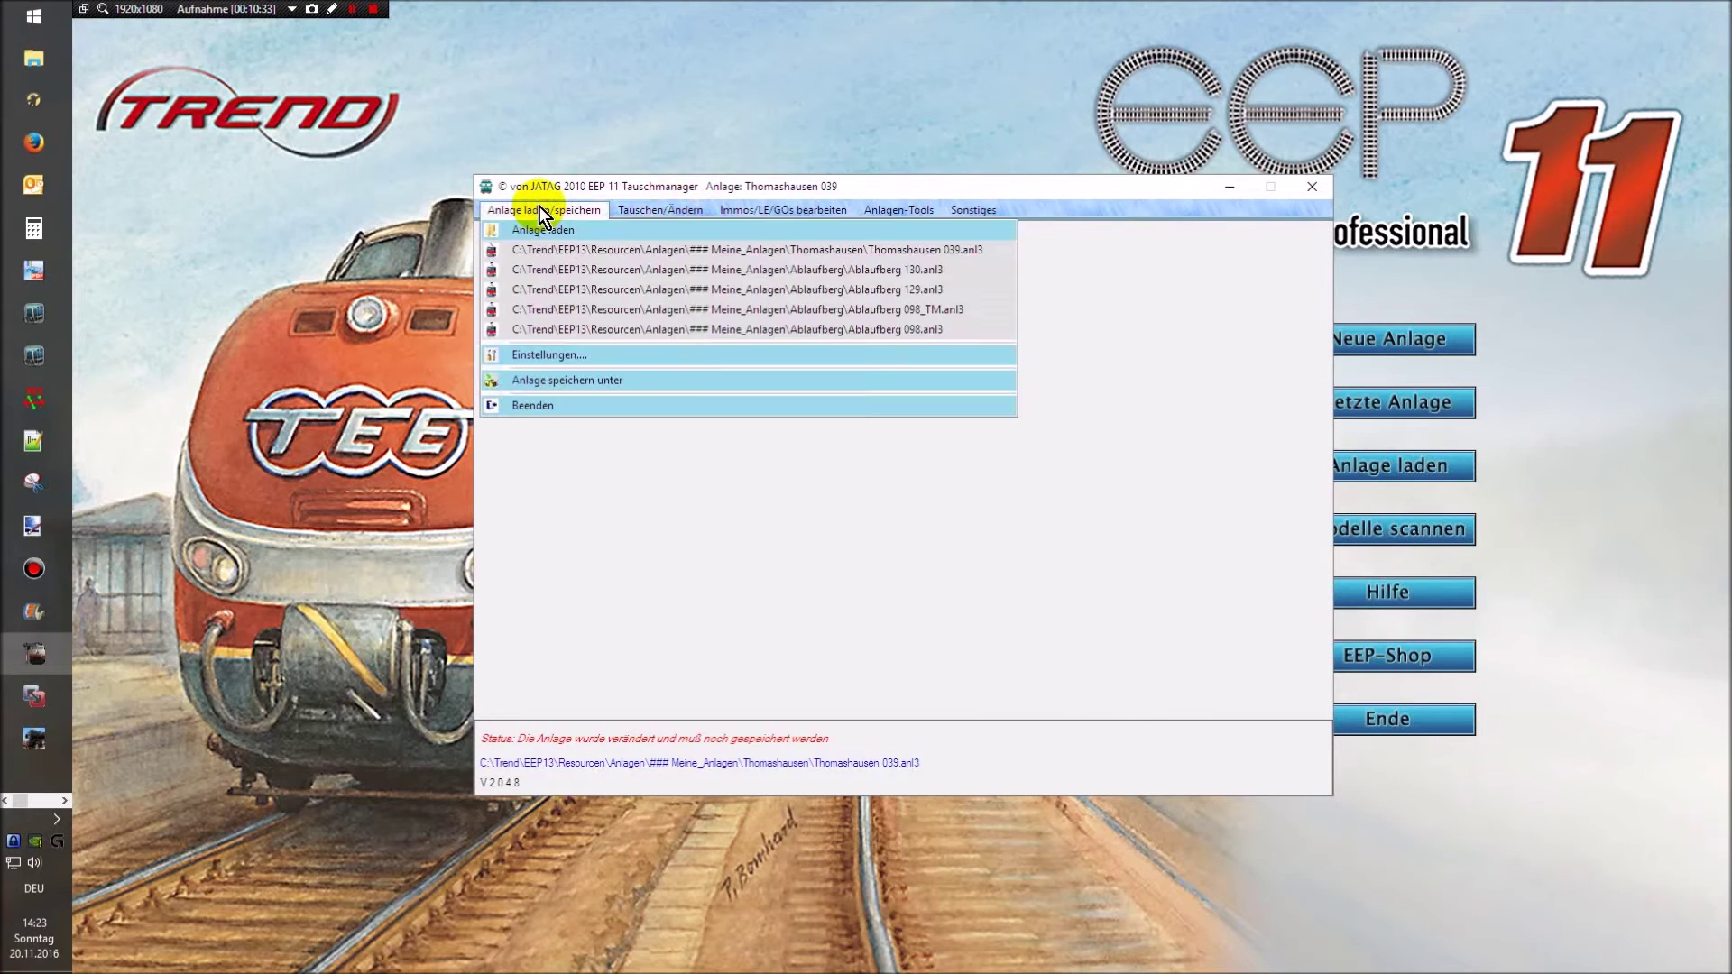
pyautogui.click(557, 380)
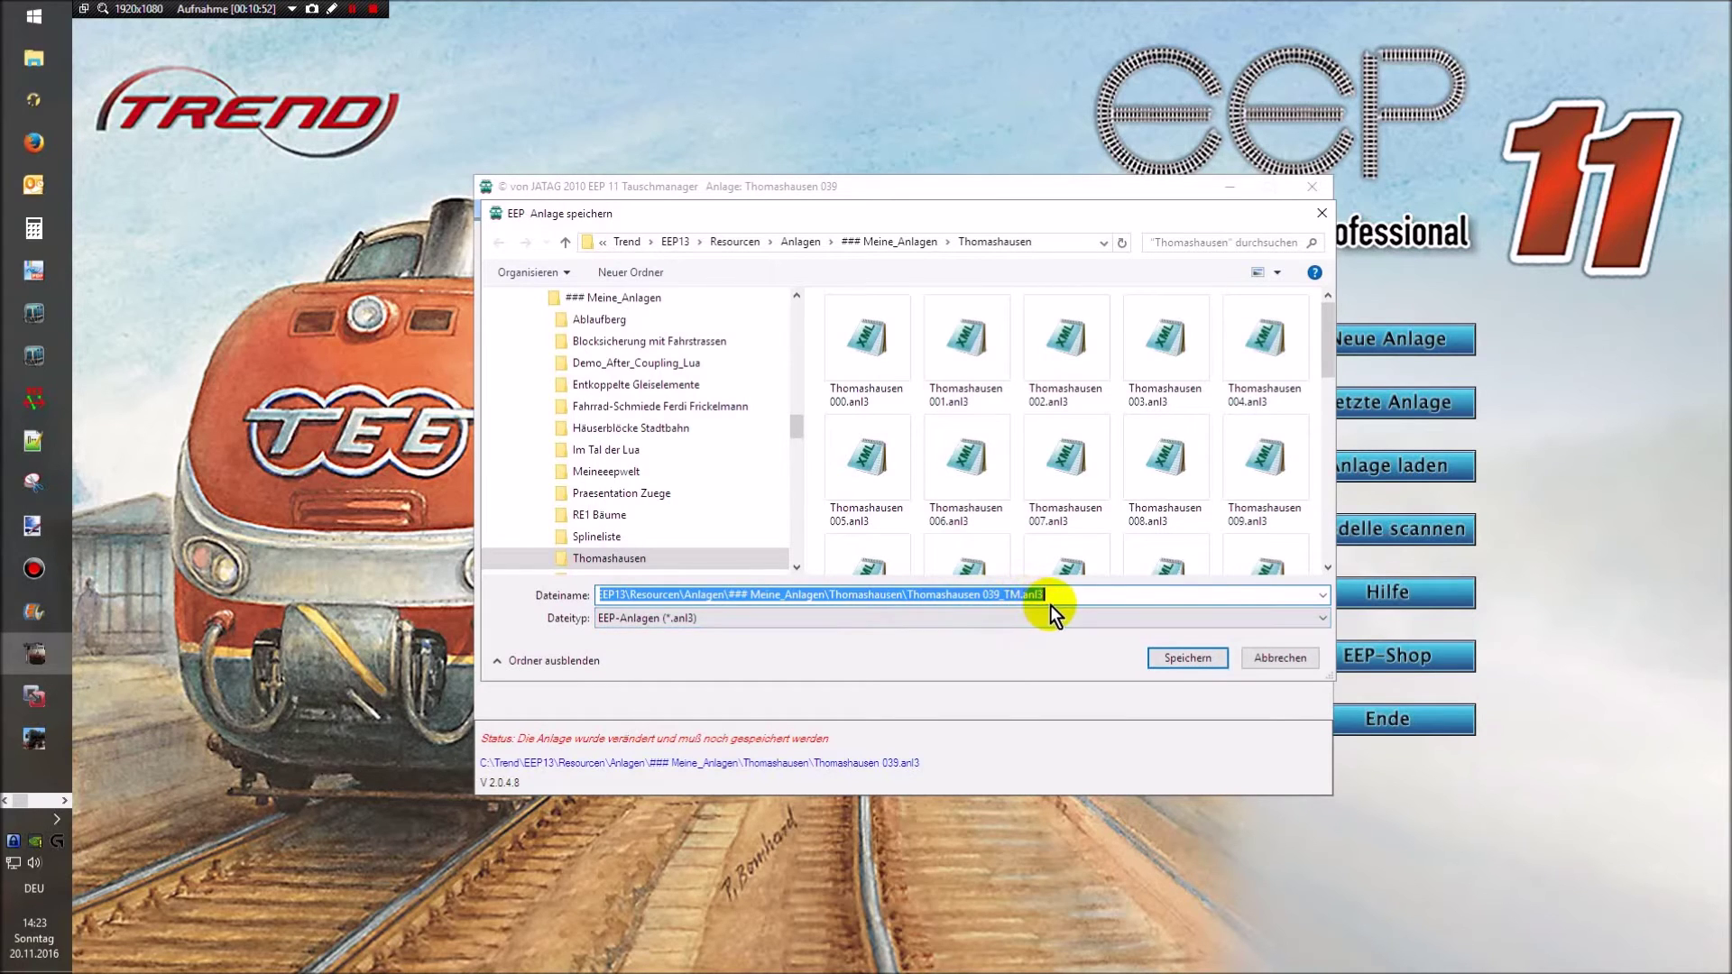
pyautogui.click(1163, 665)
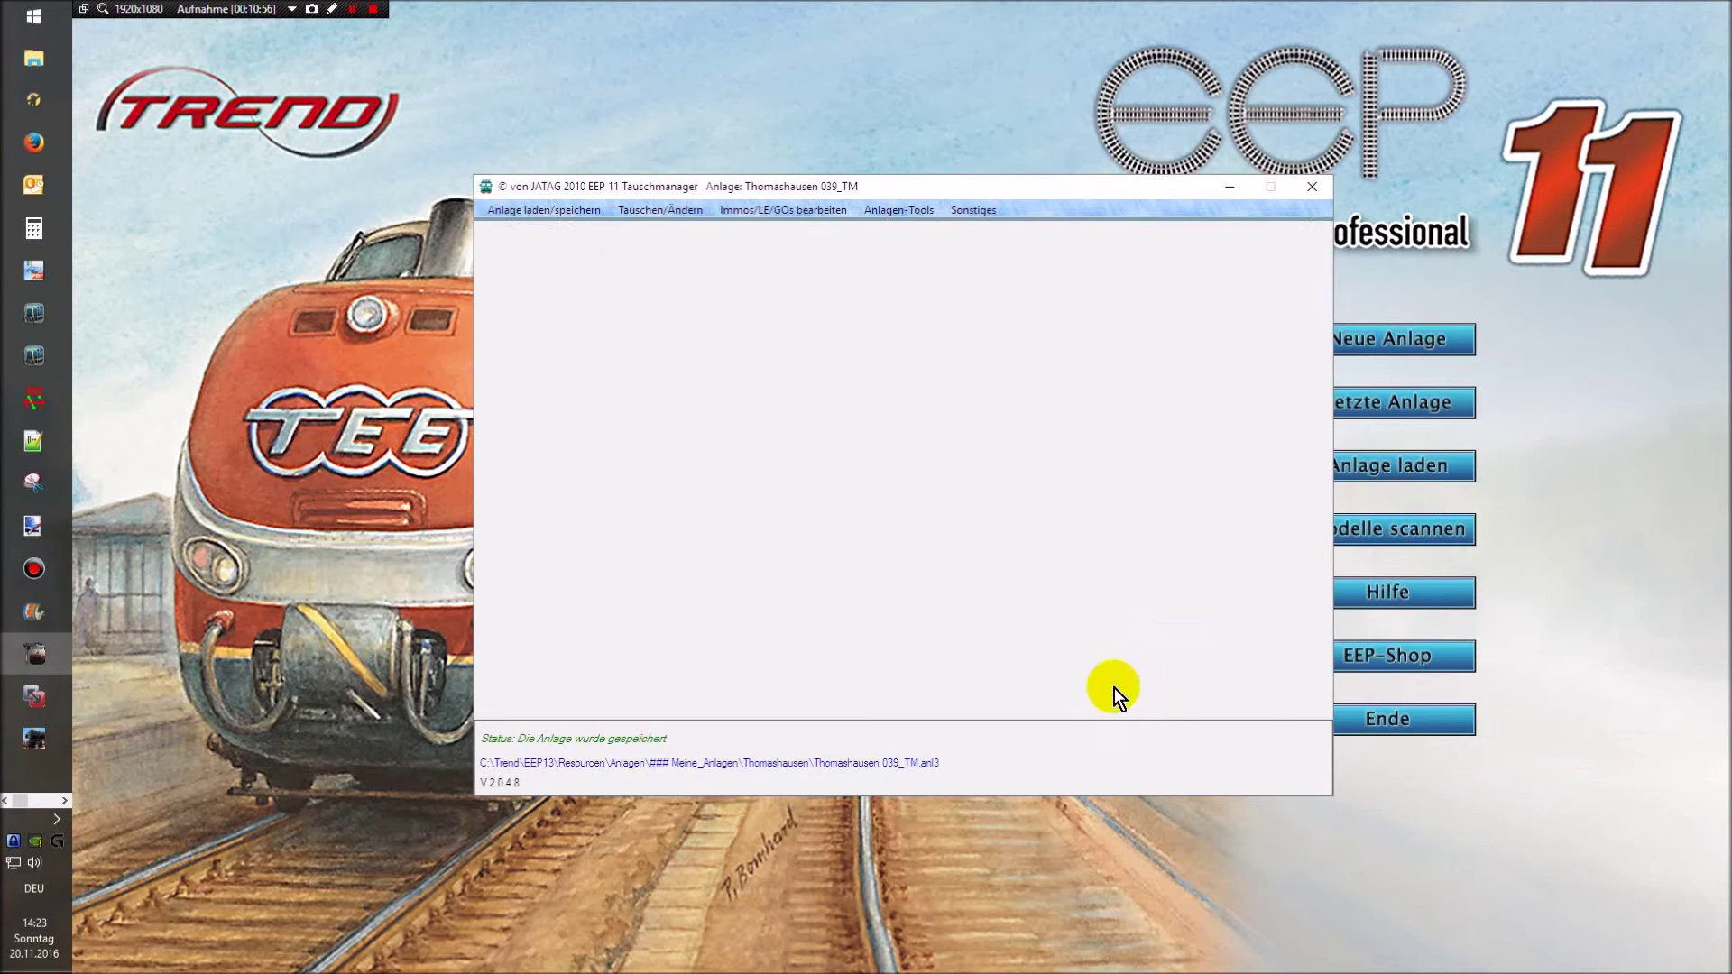
# - Close the Tauschmanager, quit EEP 11 and start EEP 13
pyautogui.click(1313, 190)
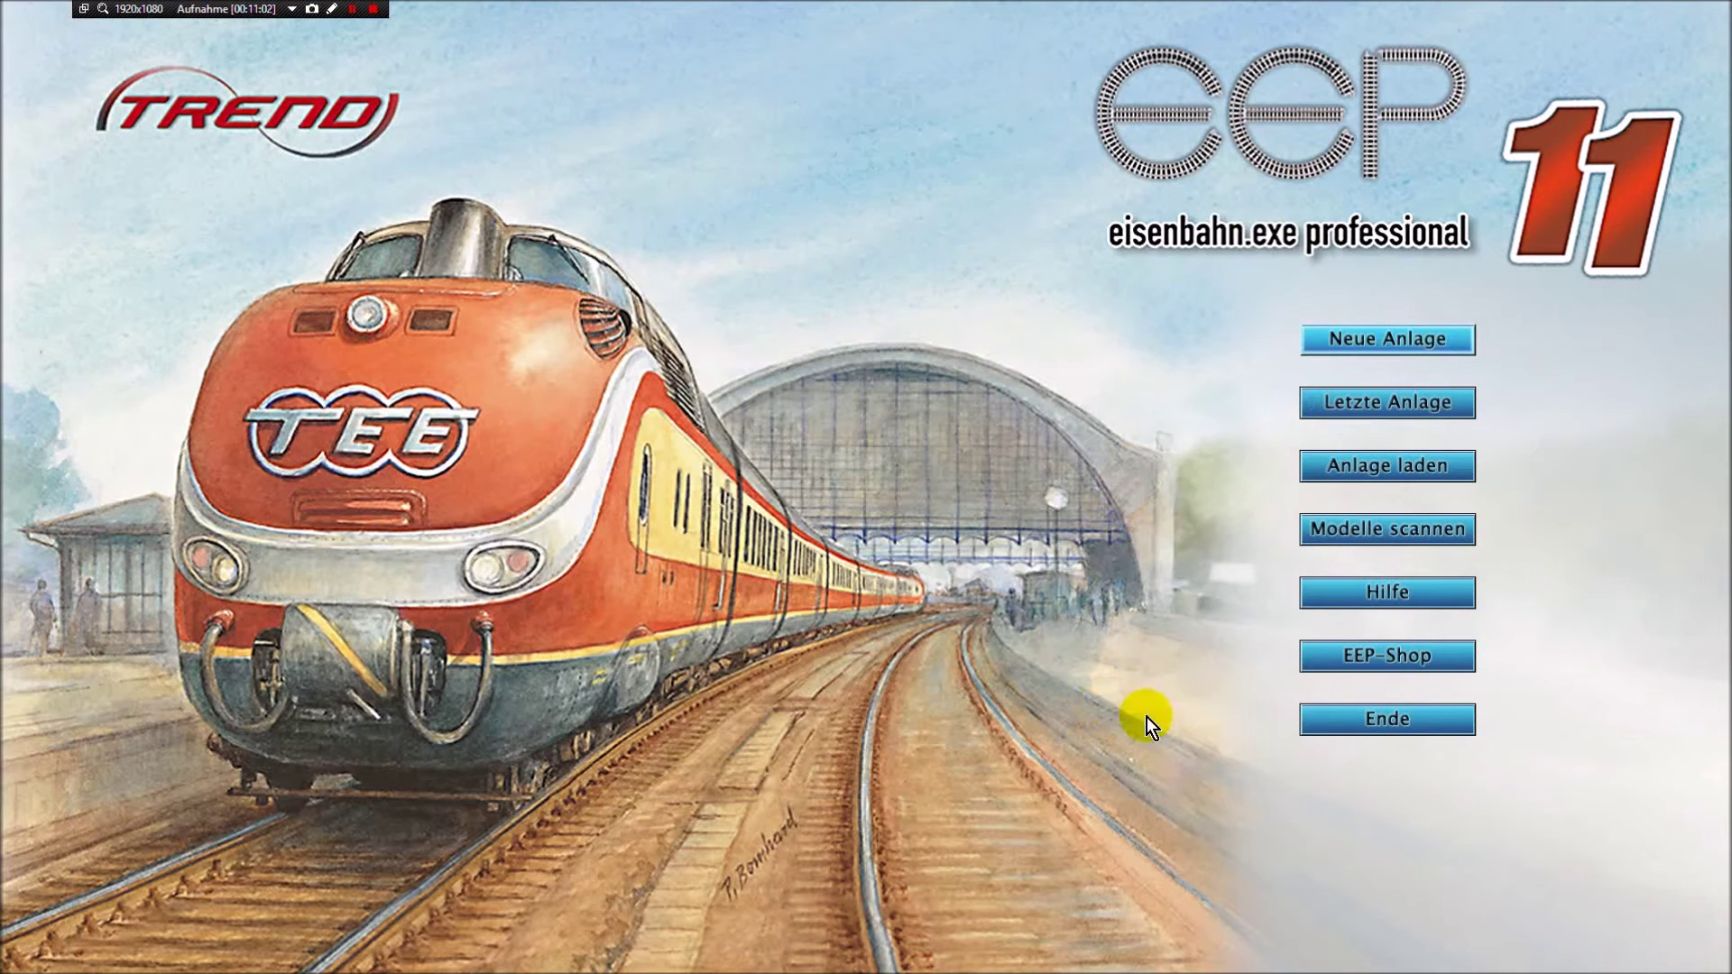
pyautogui.click(1360, 722)
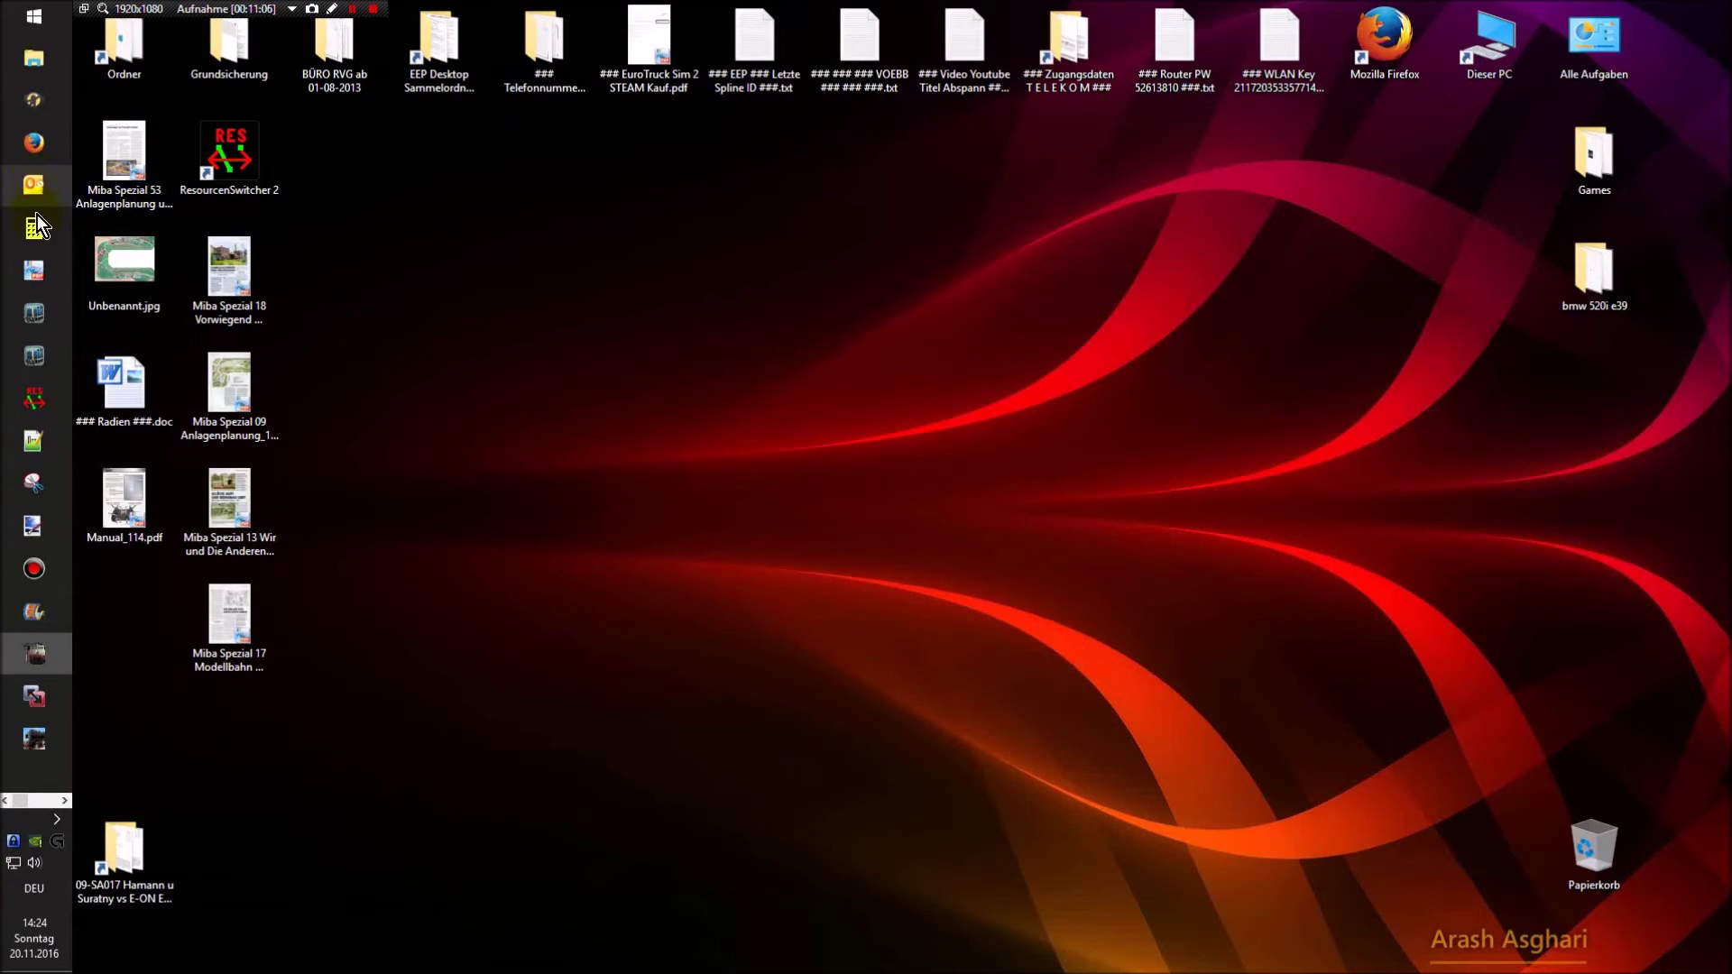
pyautogui.click(7, 800)
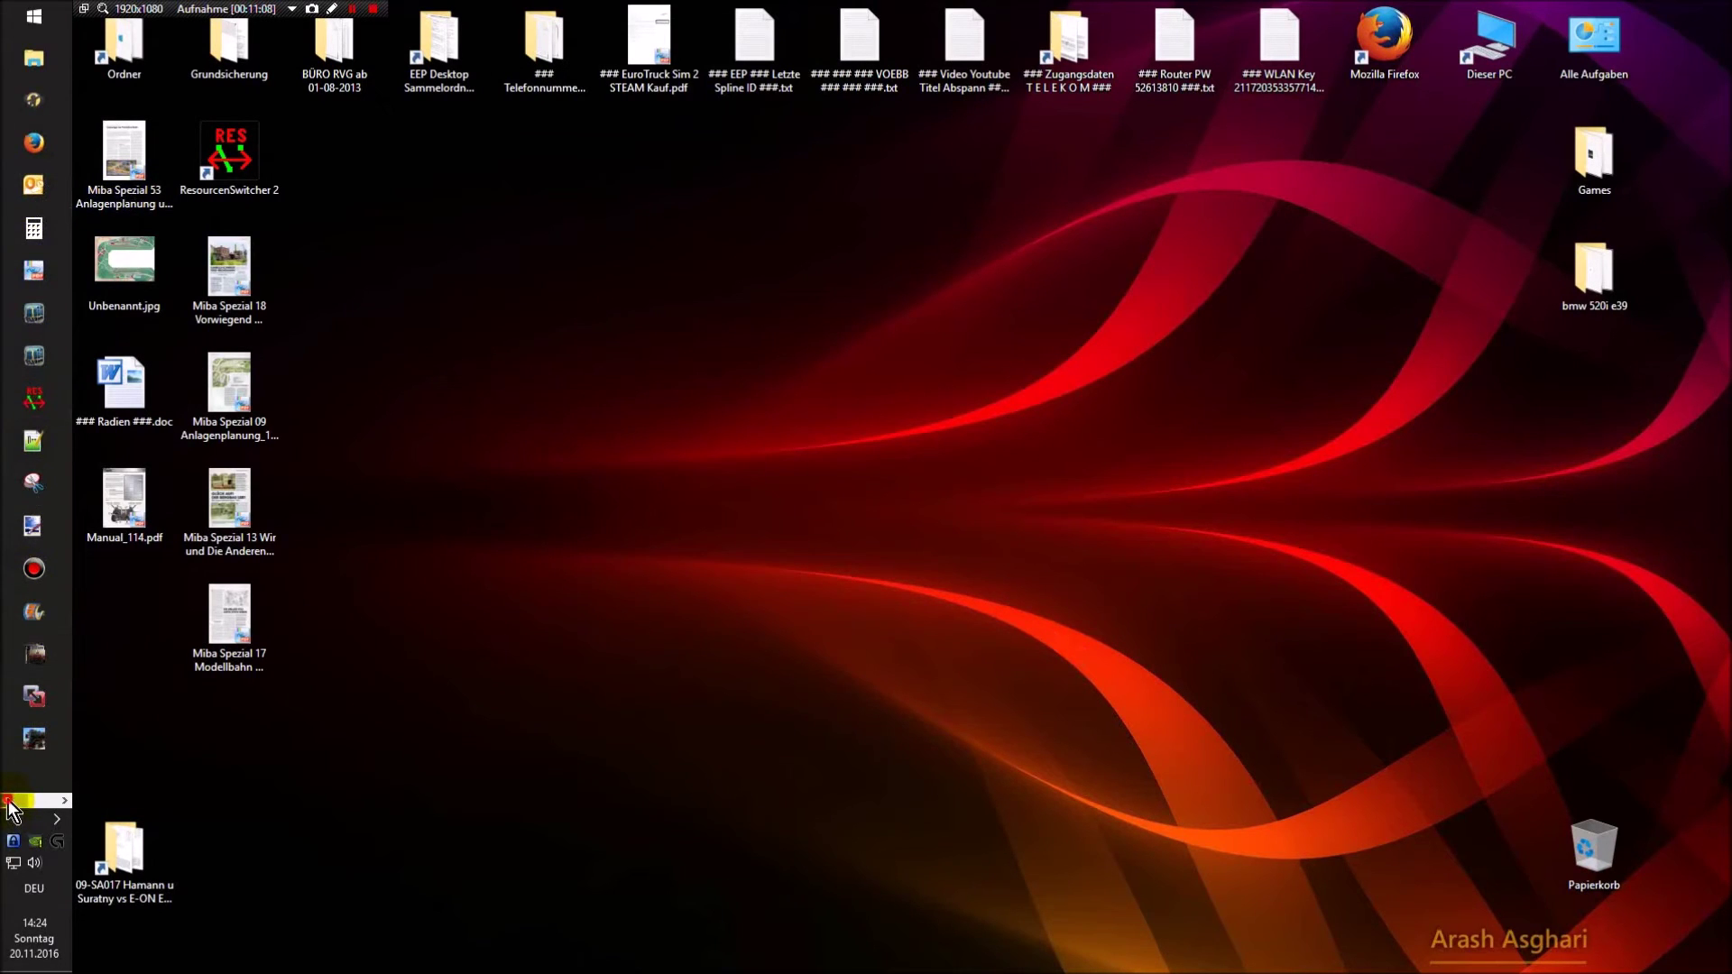
pyautogui.click(43, 319)
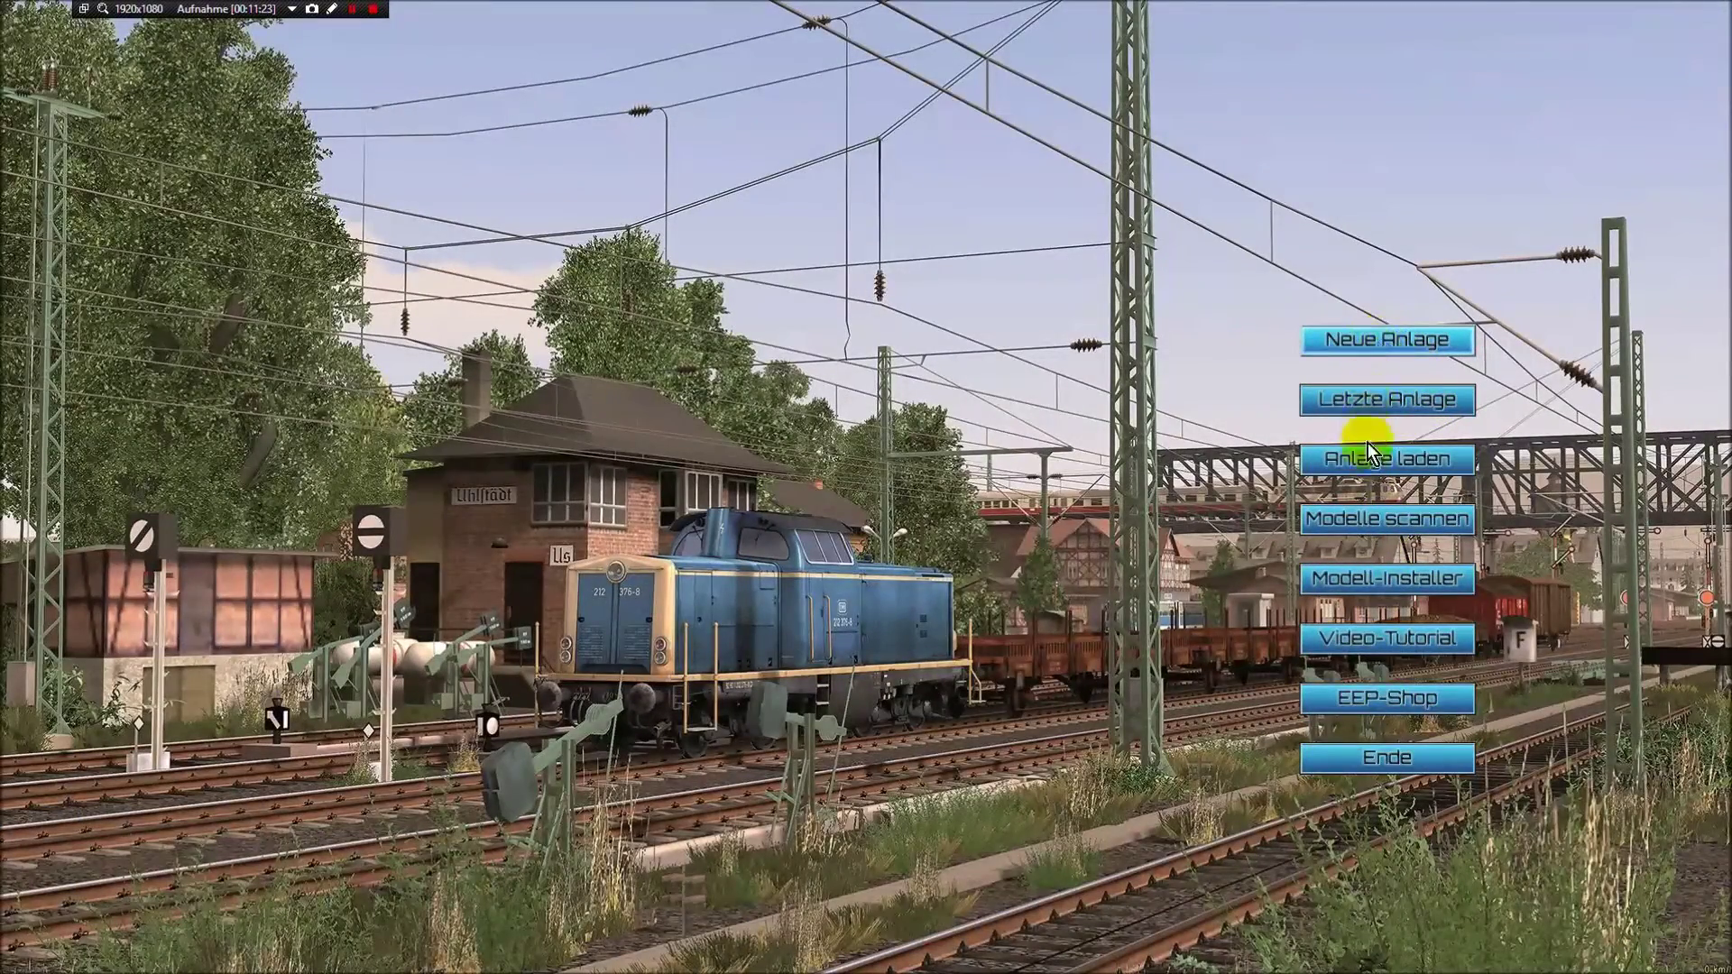
# - Load the layout Thomashausen 039_TM.anl3 from the Thomashausen folder under ### Meine_Anlagen and accept its description
pyautogui.click(1364, 466)
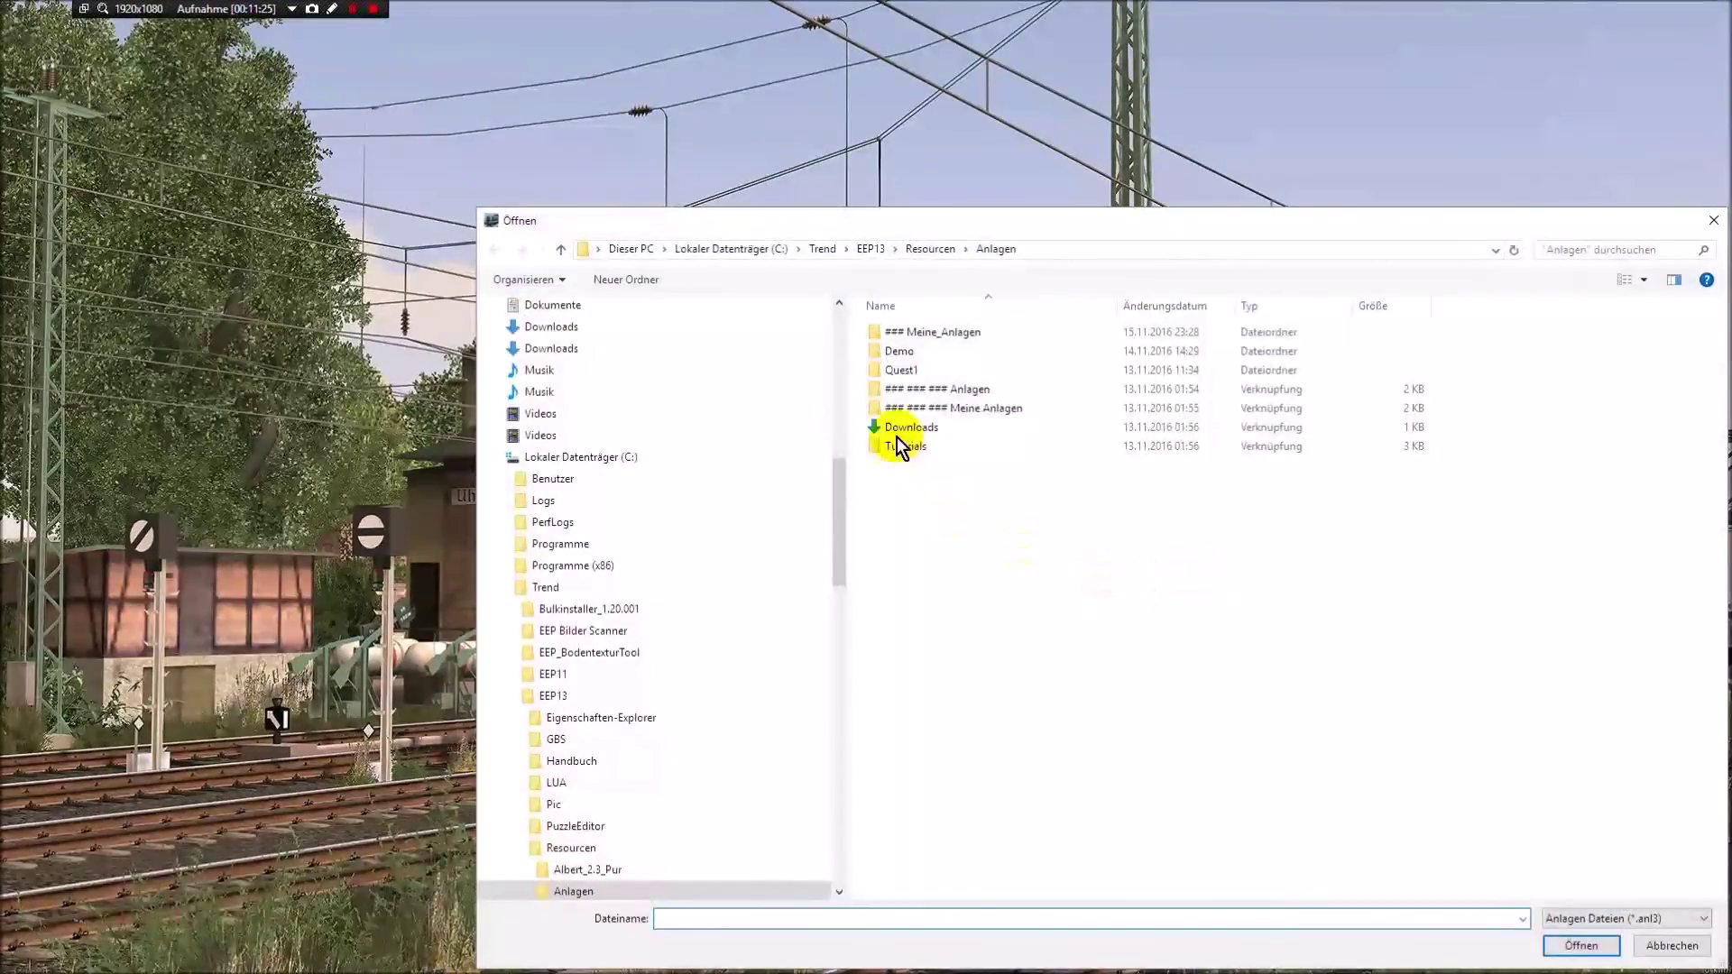
pyautogui.doubleClick(947, 335)
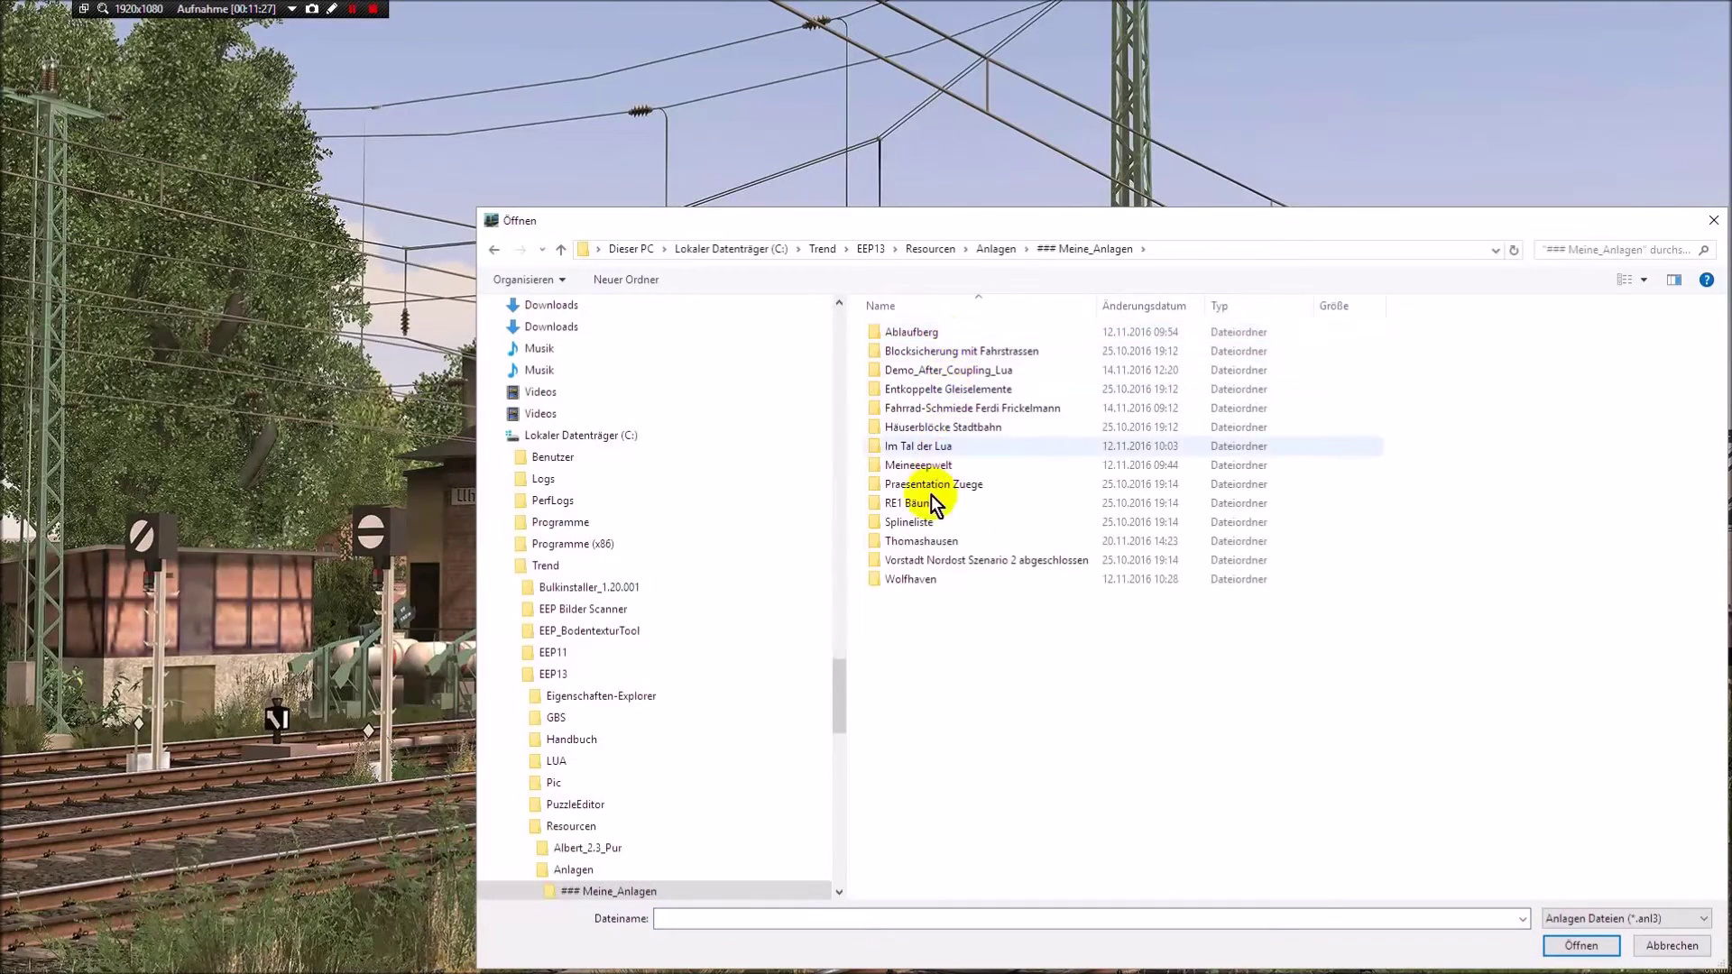
pyautogui.doubleClick(912, 543)
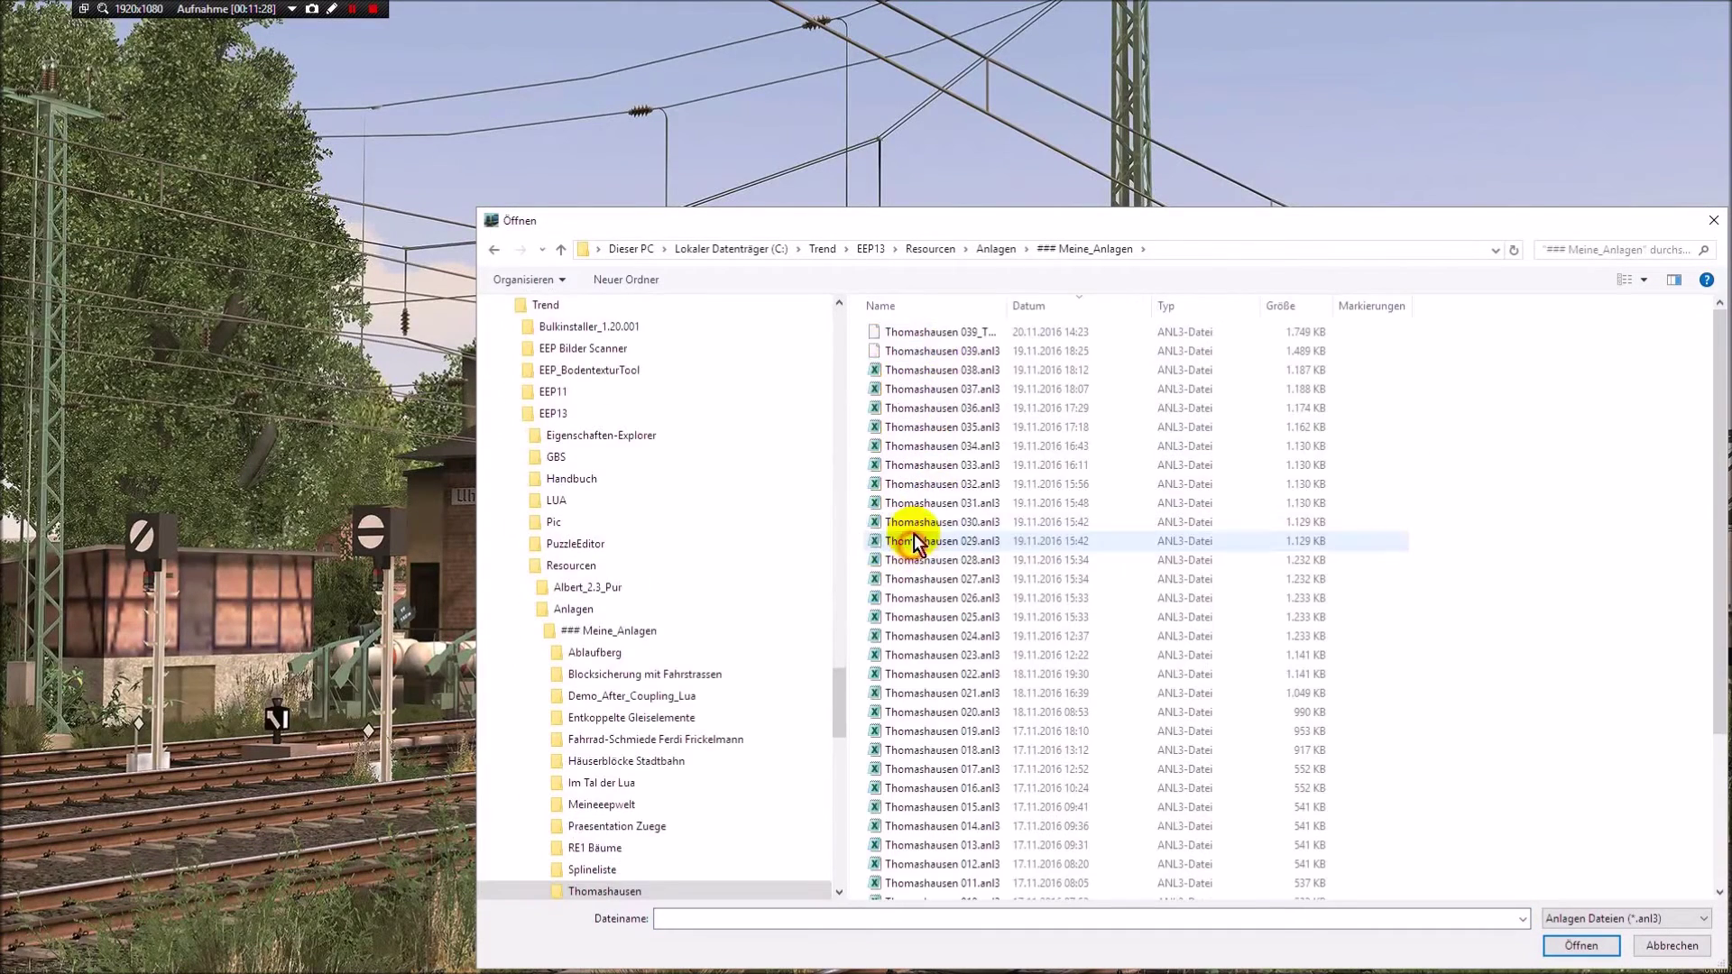
pyautogui.doubleClick(1011, 308)
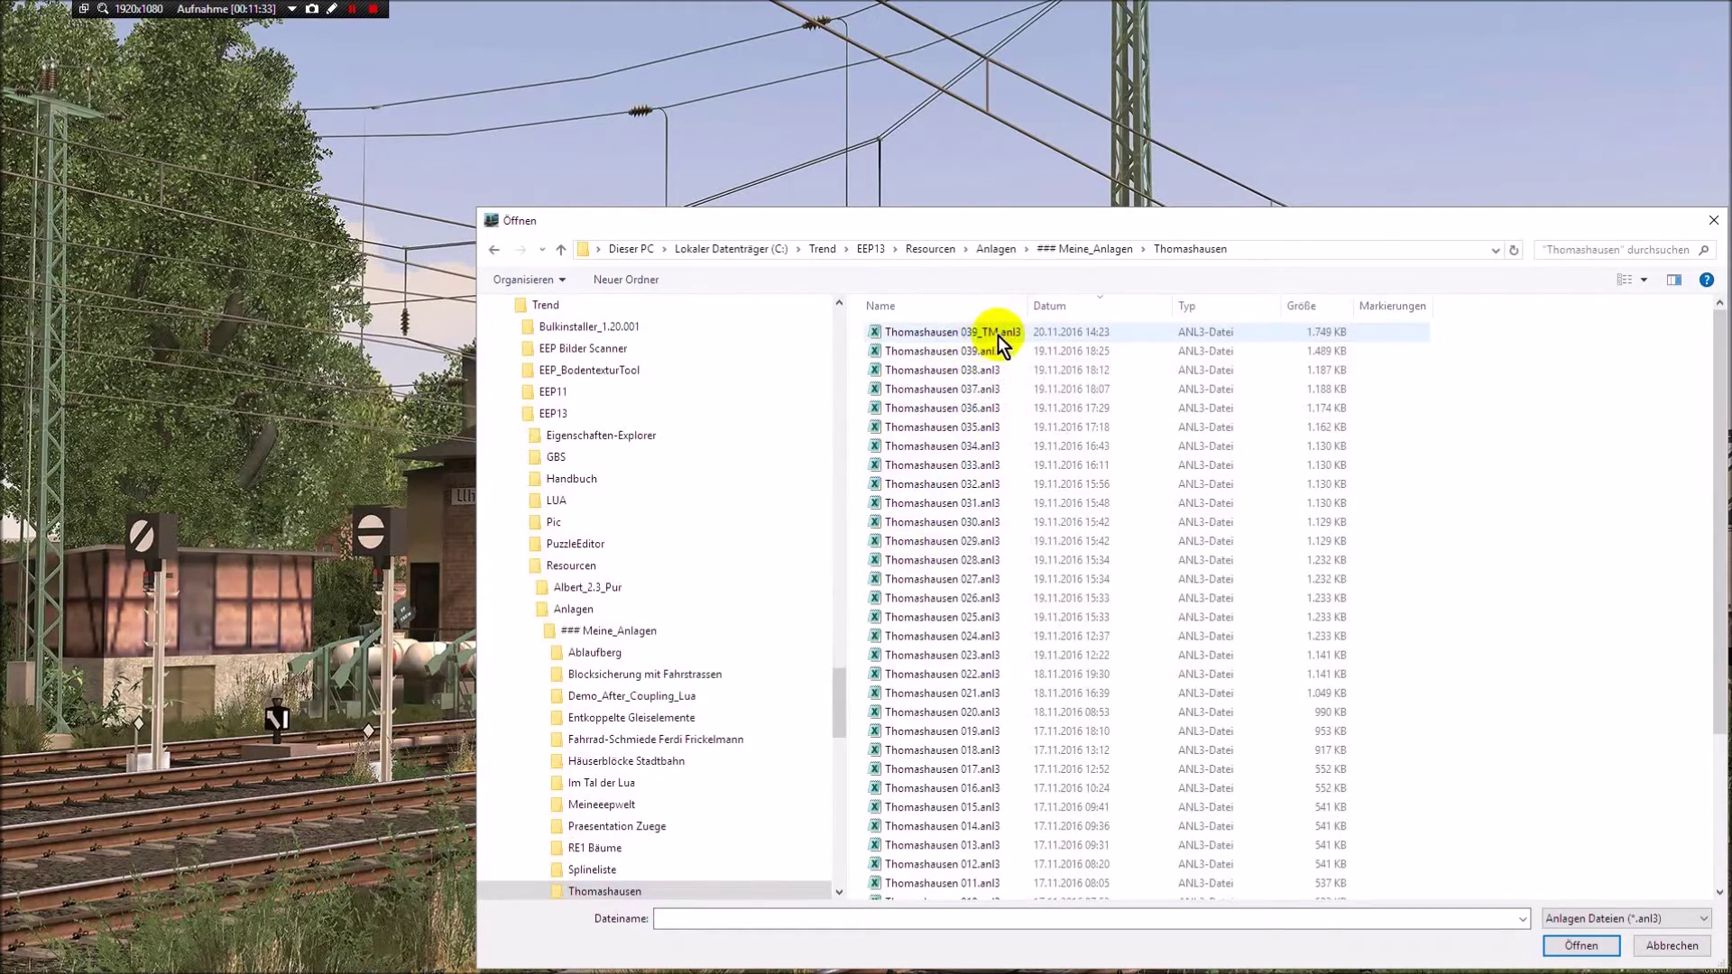
pyautogui.doubleClick(977, 334)
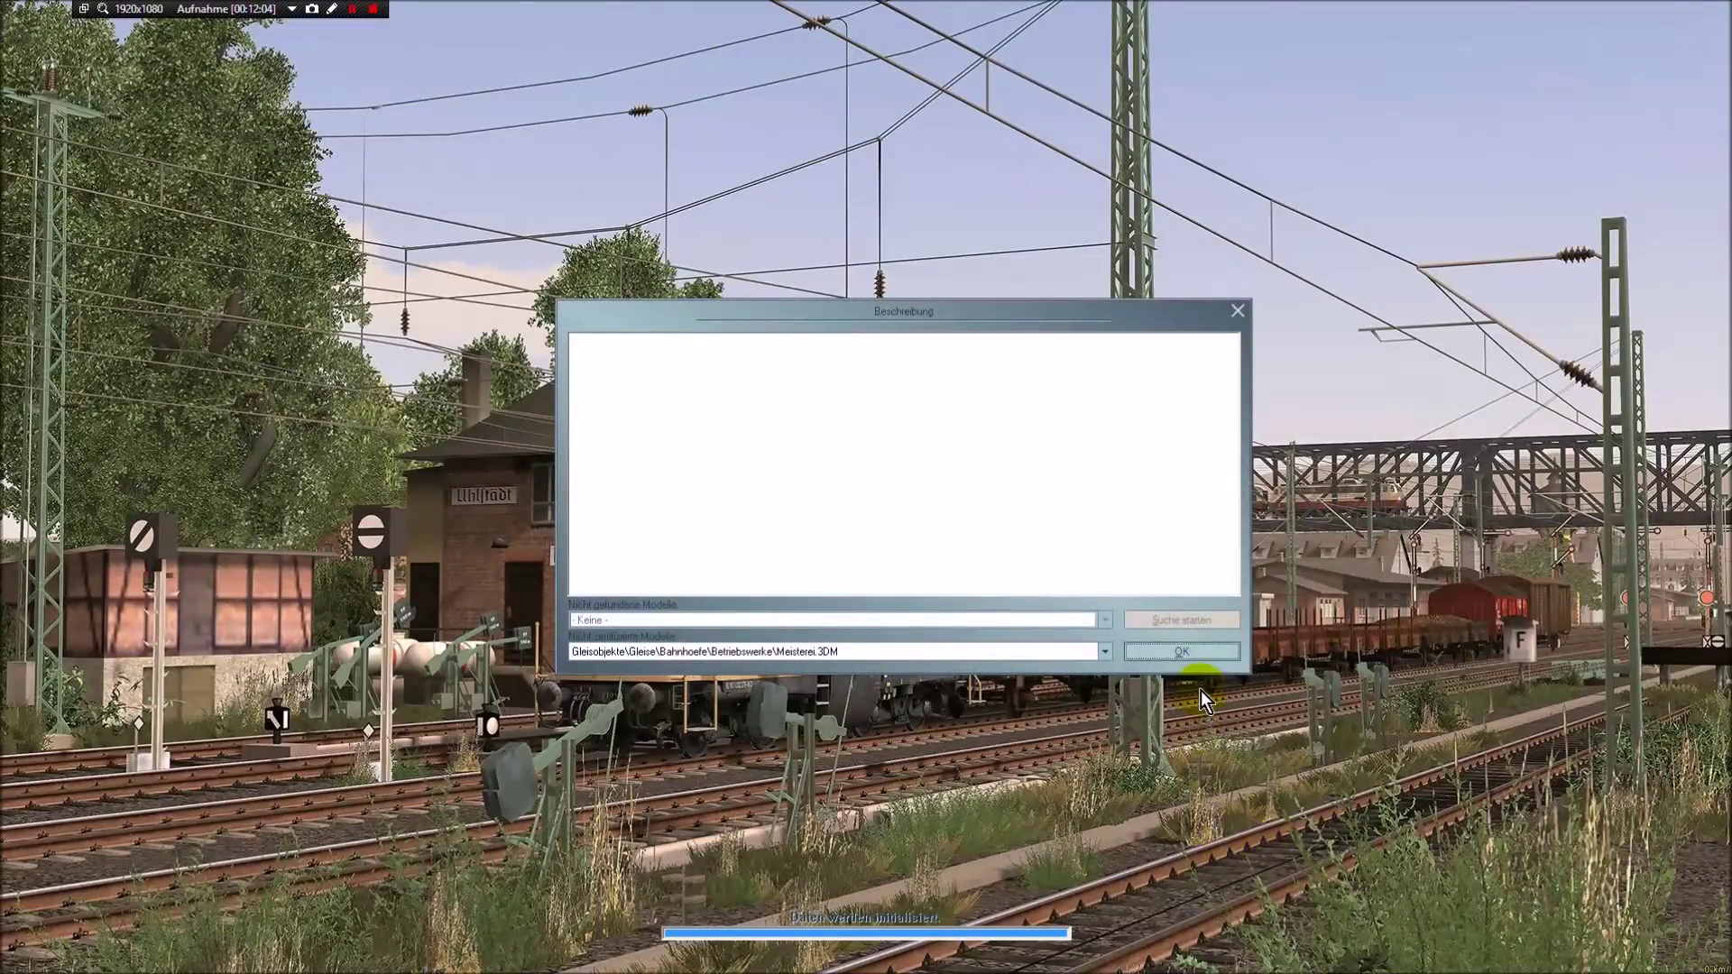
pyautogui.click(1184, 651)
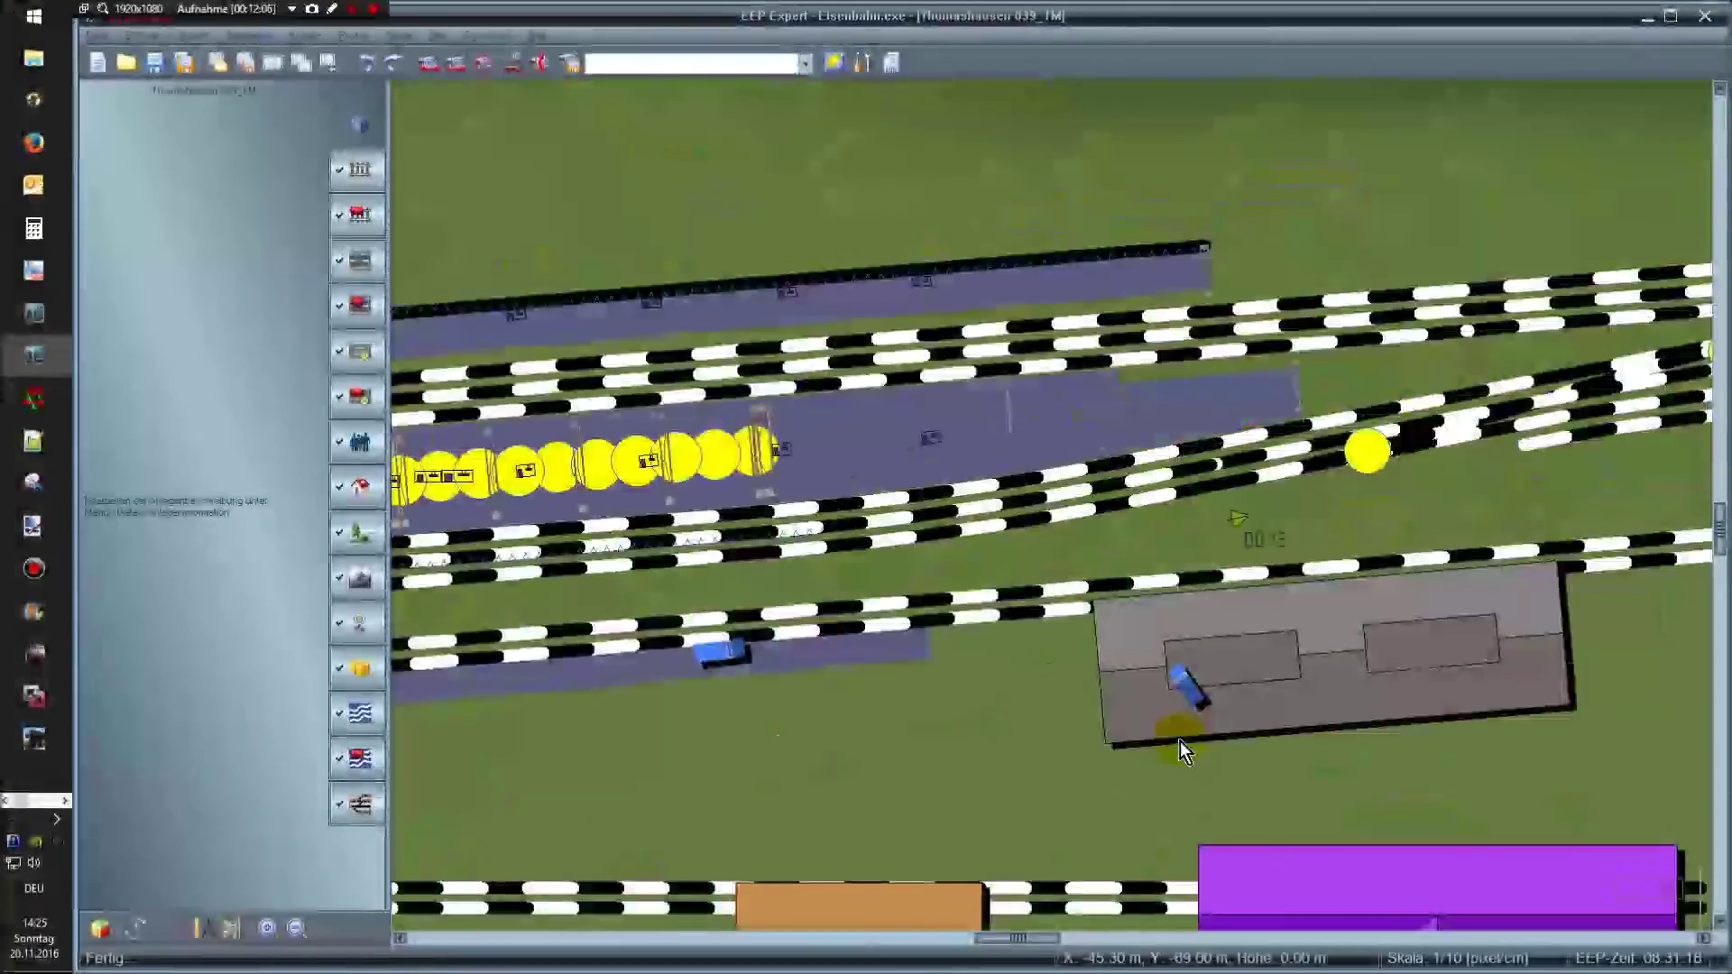
# - Show the railway track layer in the plan view and examine the tracks for leftover embankment and ballast splines
pyautogui.click(567, 768)
pyautogui.scroll(-1, 933, 762)
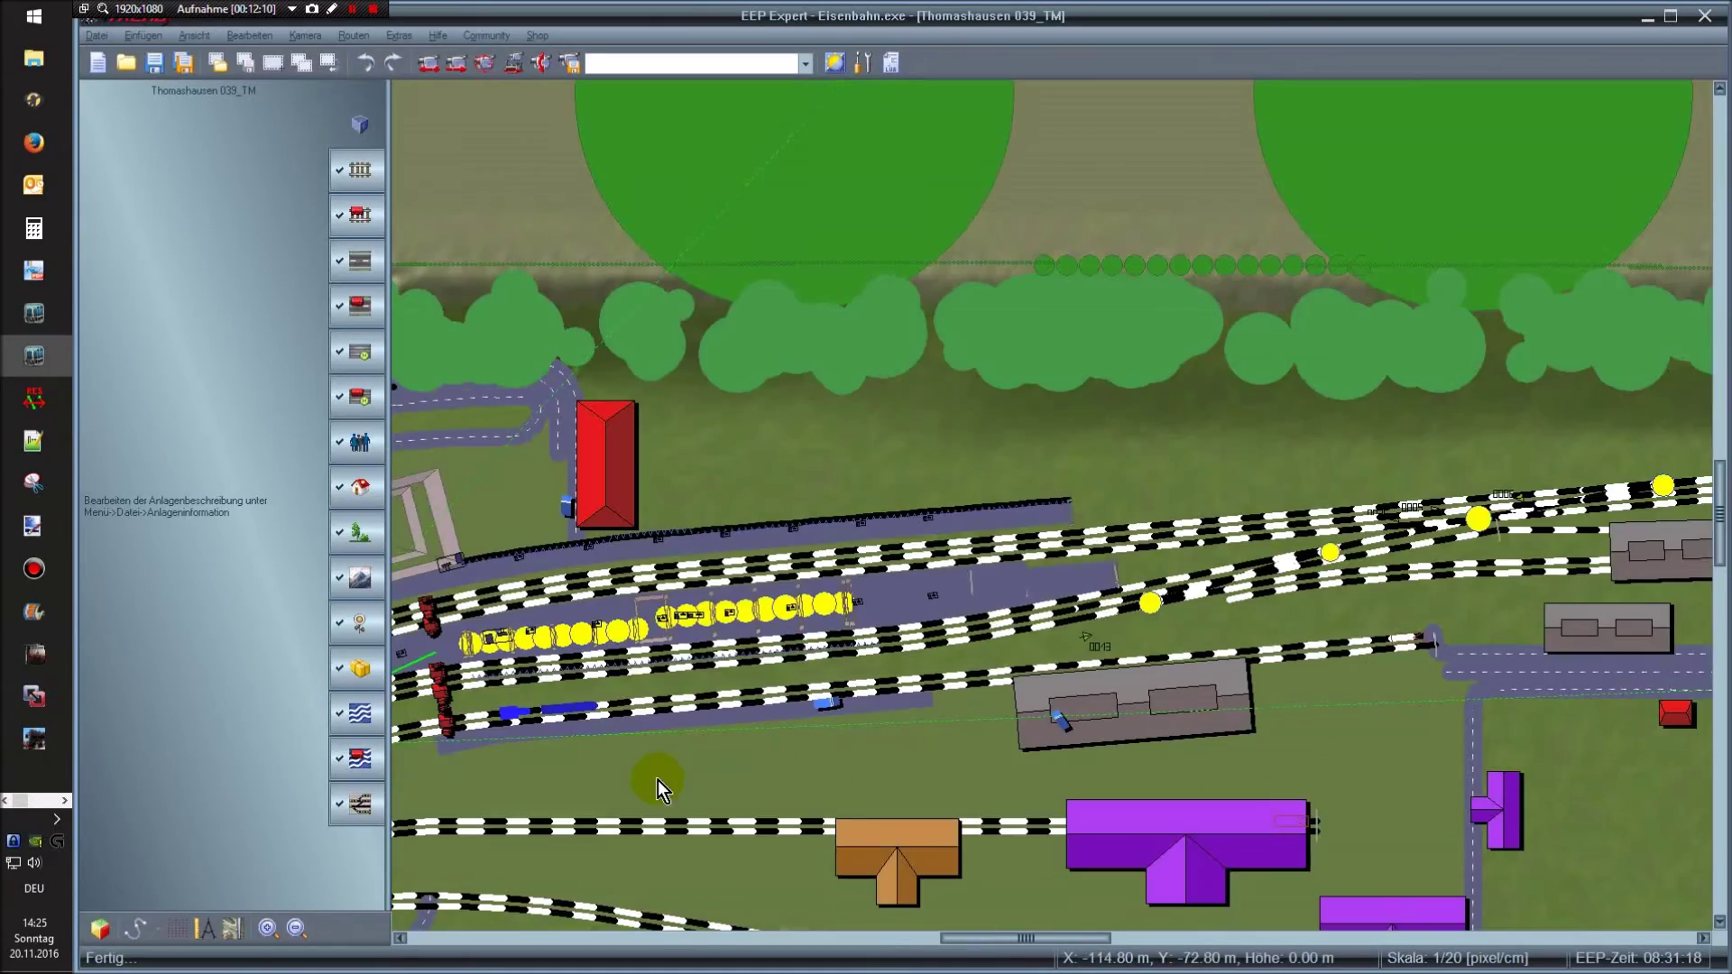
pyautogui.moveTo(644, 781); pyautogui.dragTo(839, 425, button='right')
pyautogui.moveTo(878, 662); pyautogui.dragTo(793, 495, button='right')
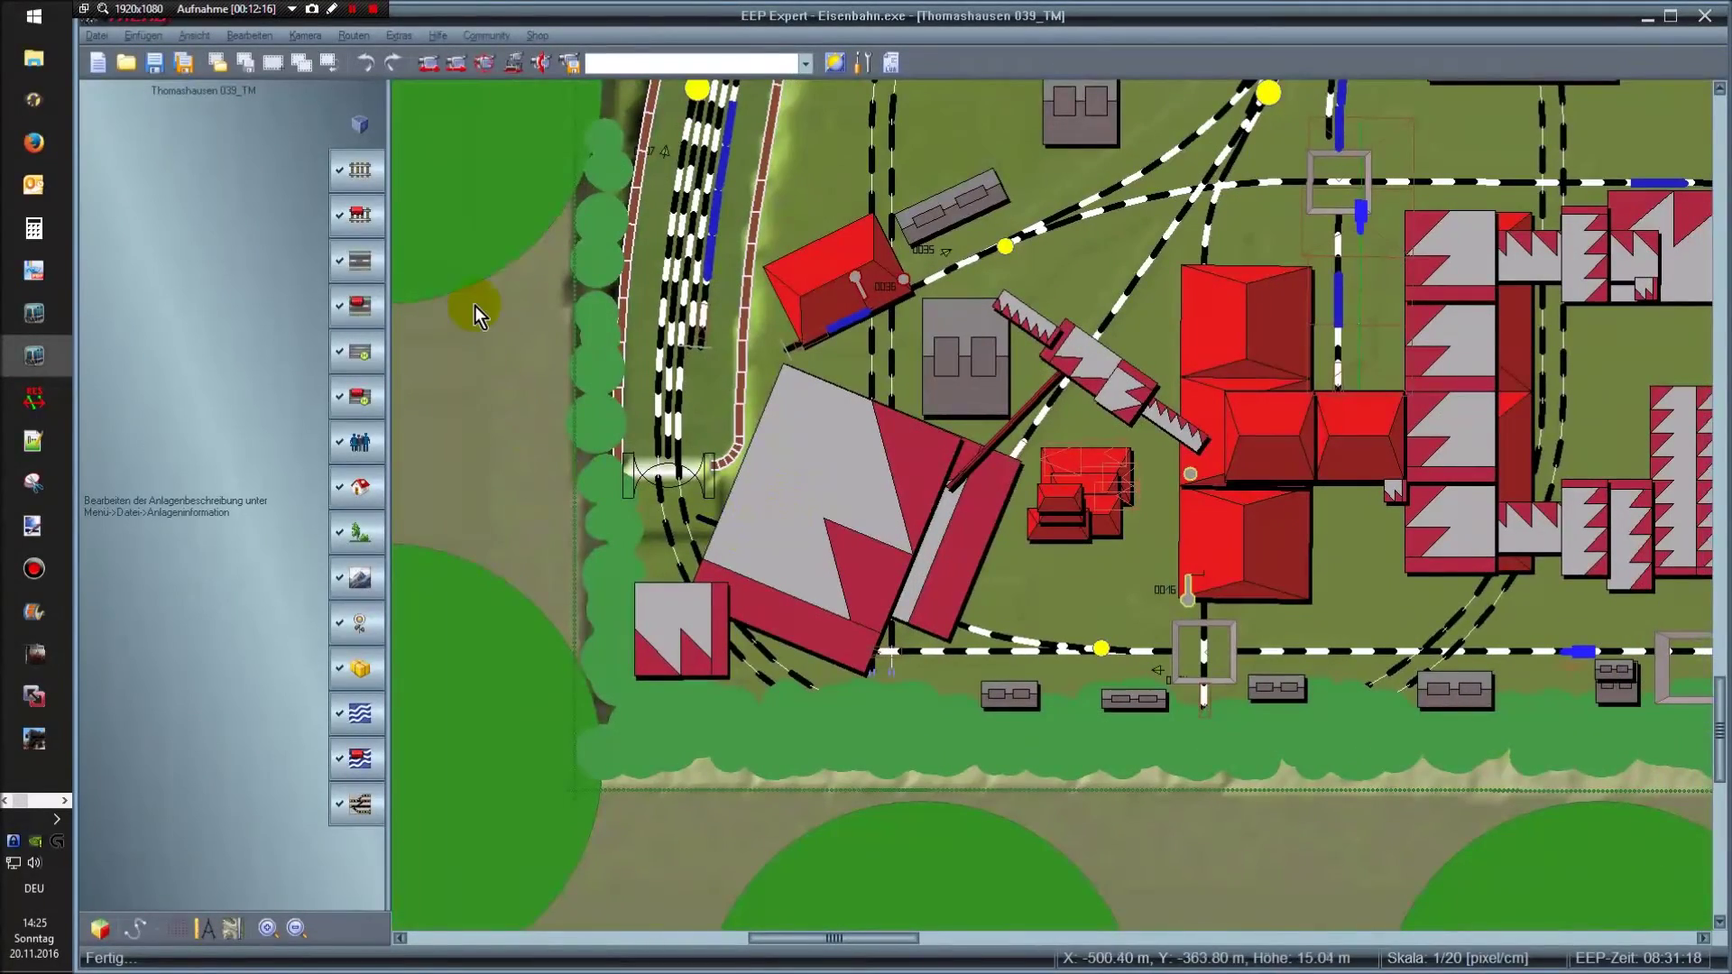
pyautogui.click(357, 171)
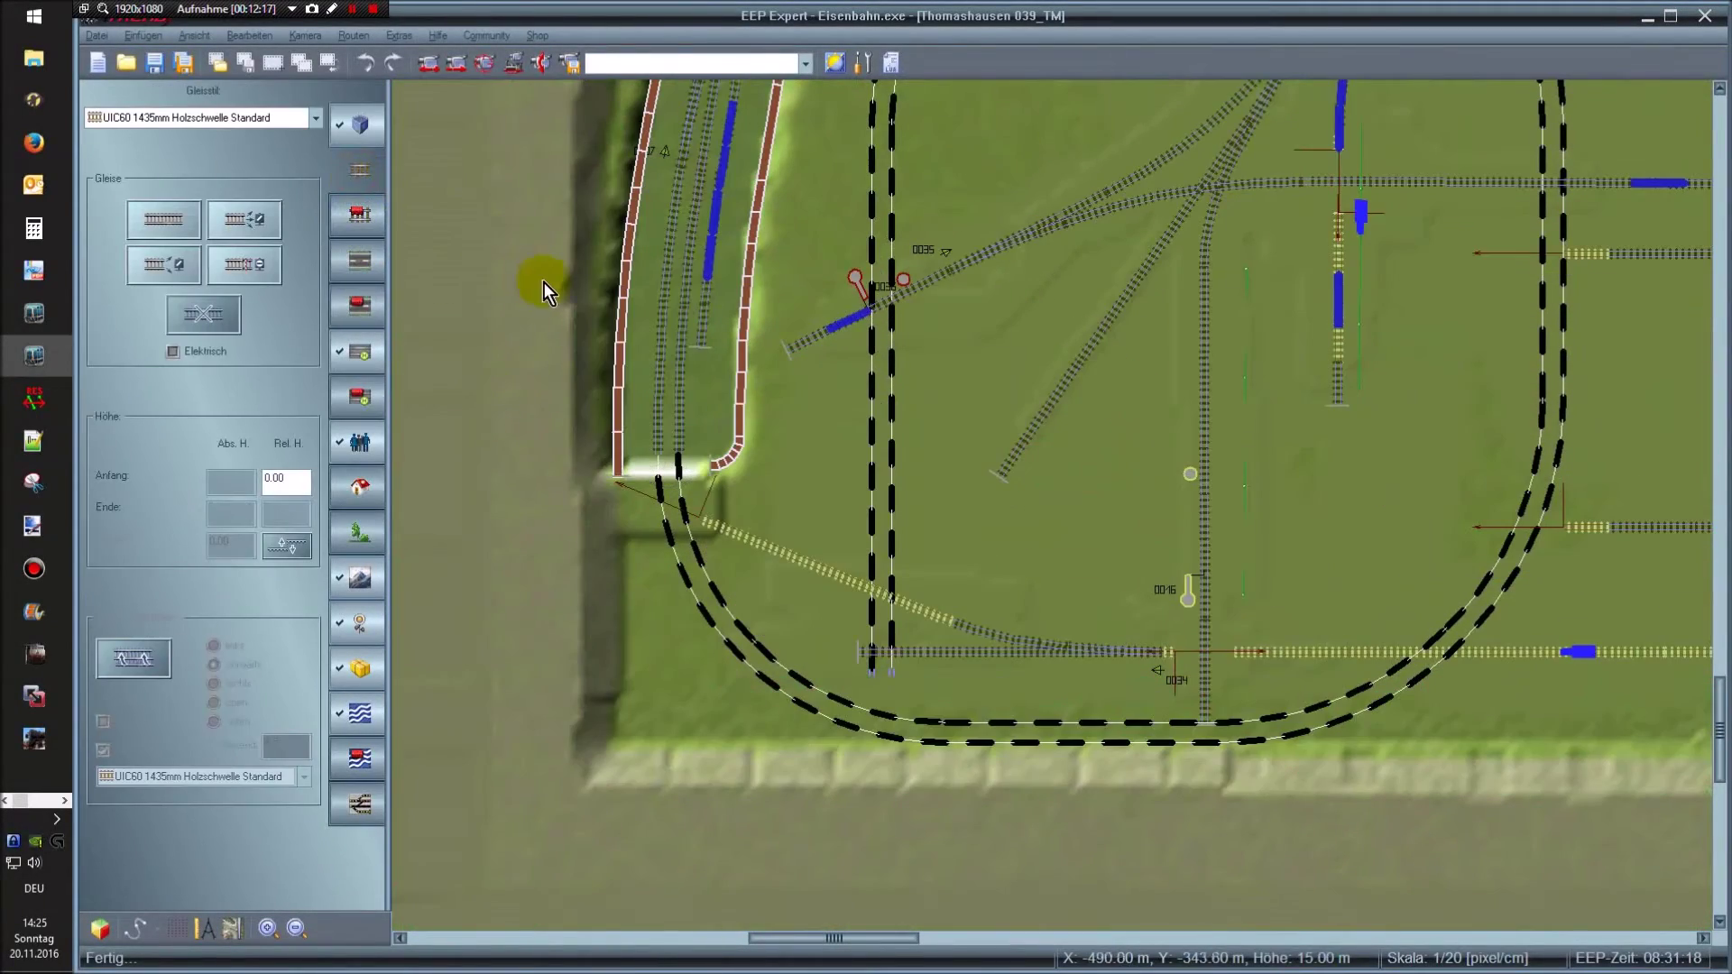
pyautogui.moveTo(794, 302); pyautogui.dragTo(836, 527, button='right')
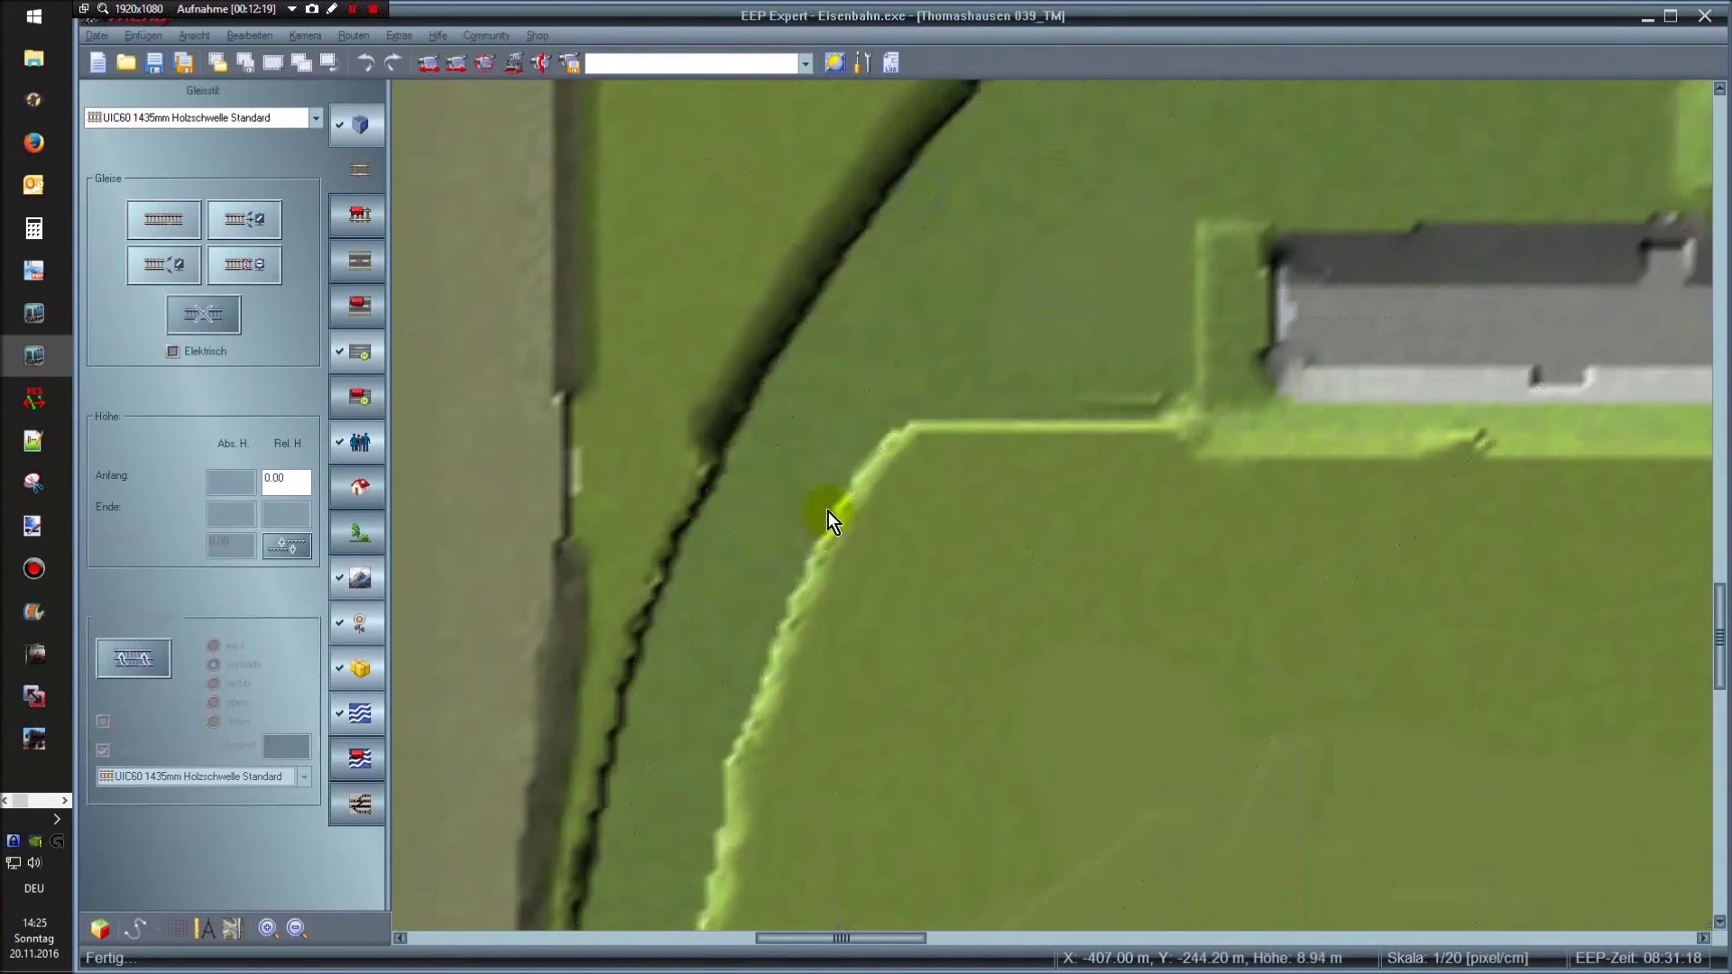
pyautogui.scroll(2, 857, 389)
pyautogui.moveTo(870, 380); pyautogui.dragTo(908, 561, button='right')
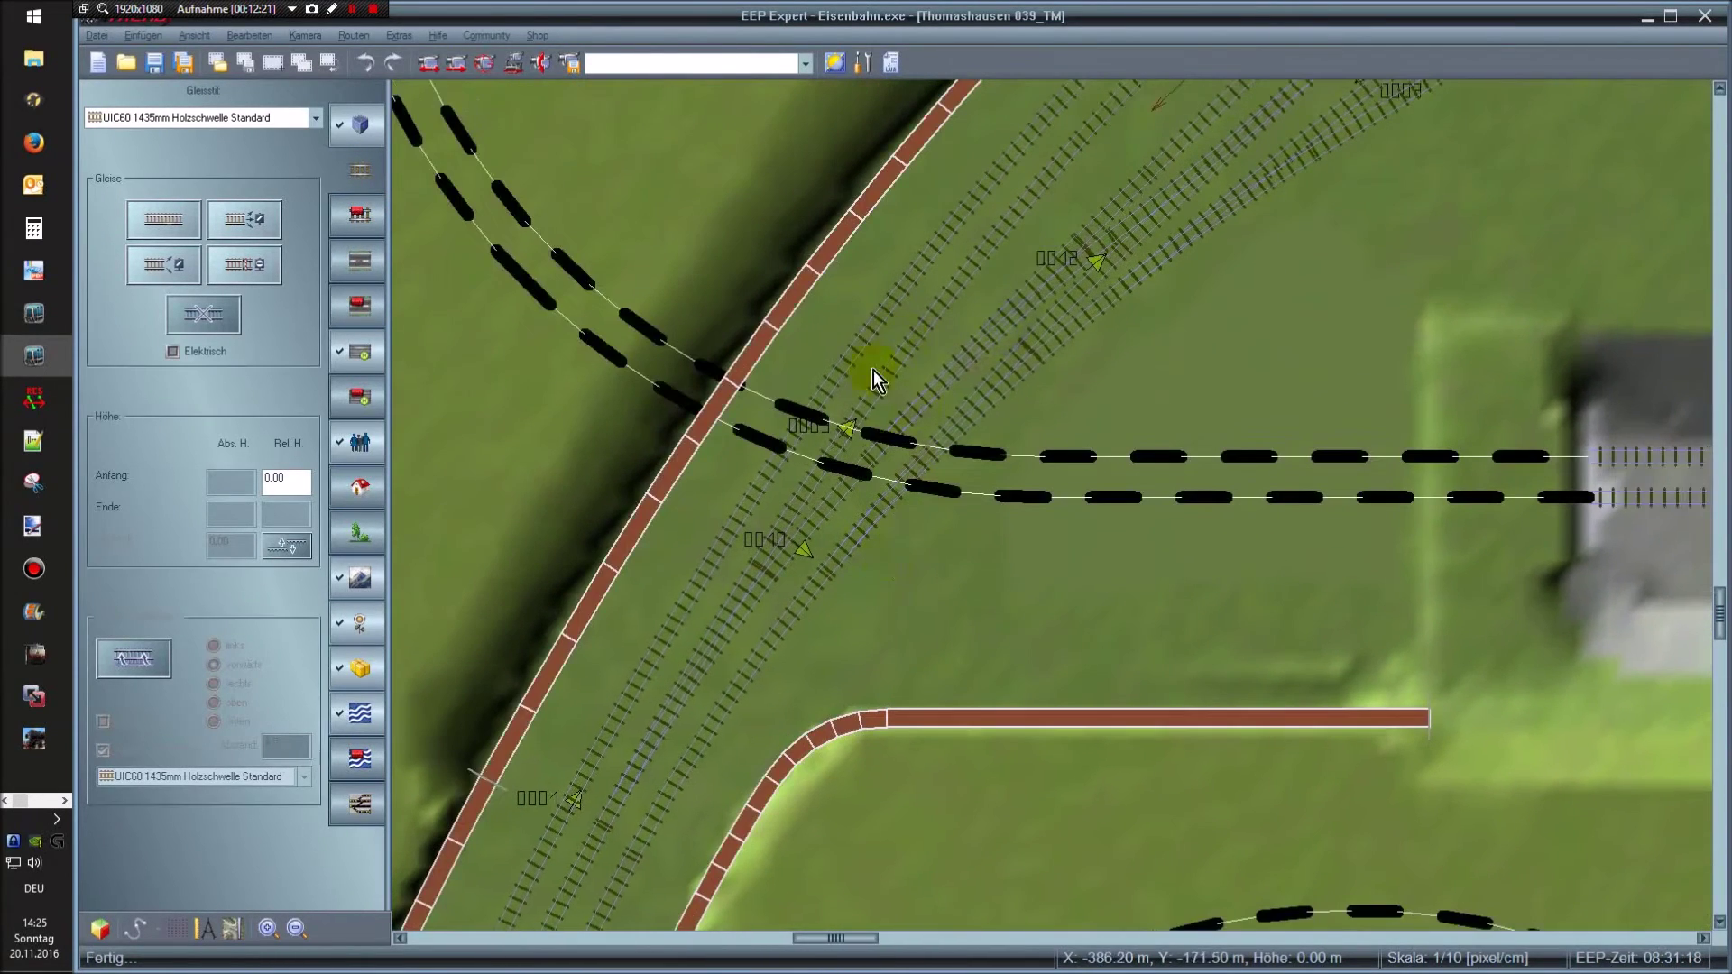